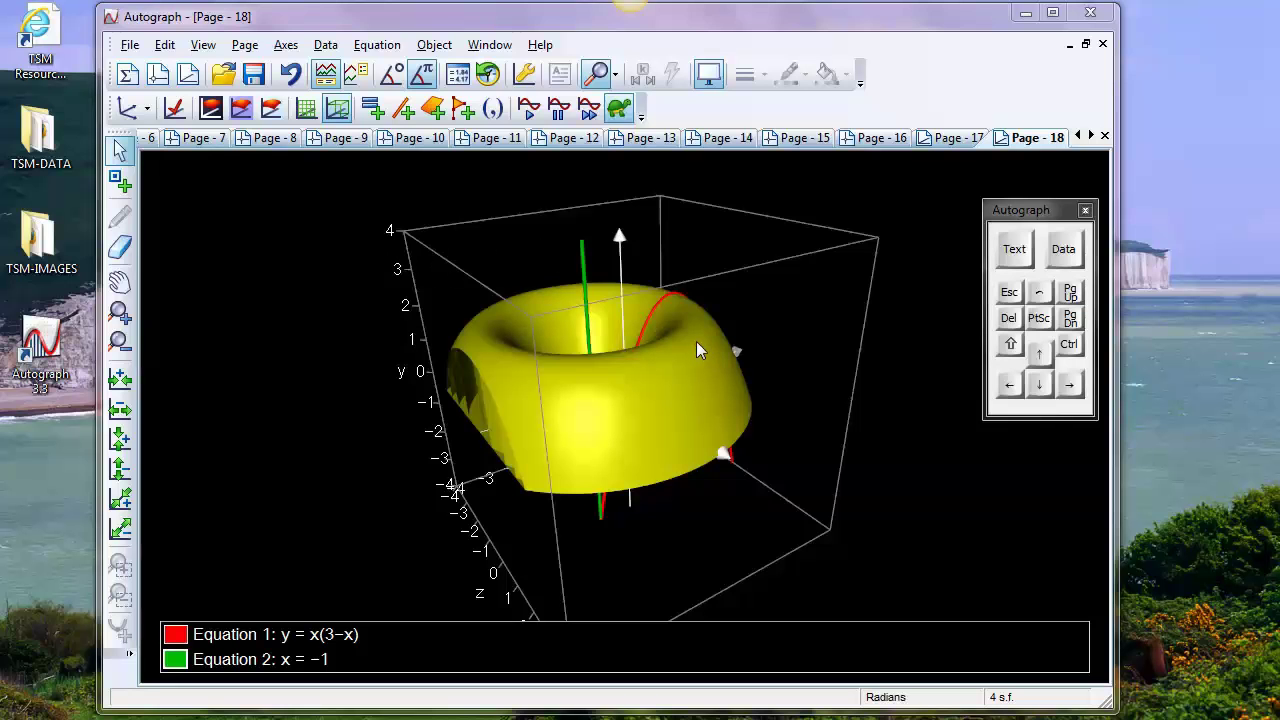
Step: Start a new 2D graph page and pan the origin to the lower left
{"action": "left_click", "coordinate": [152, 76]}
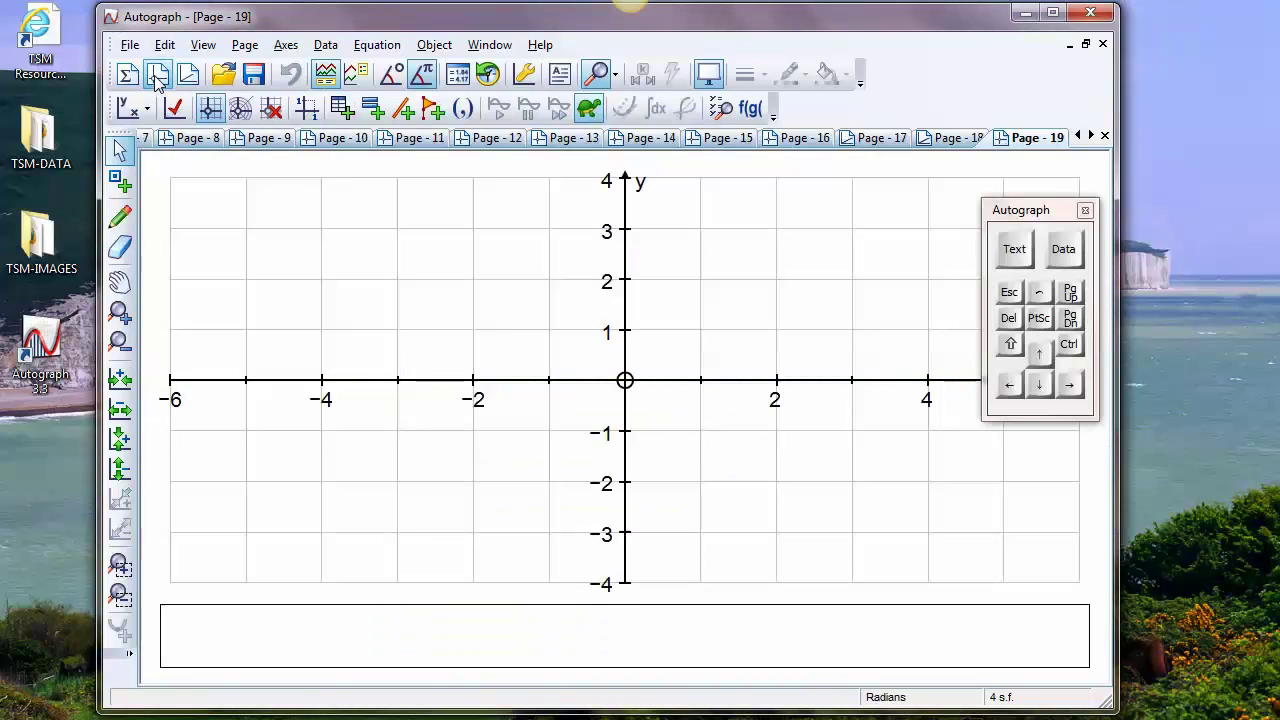
{"action": "left_click", "coordinate": [119, 283]}
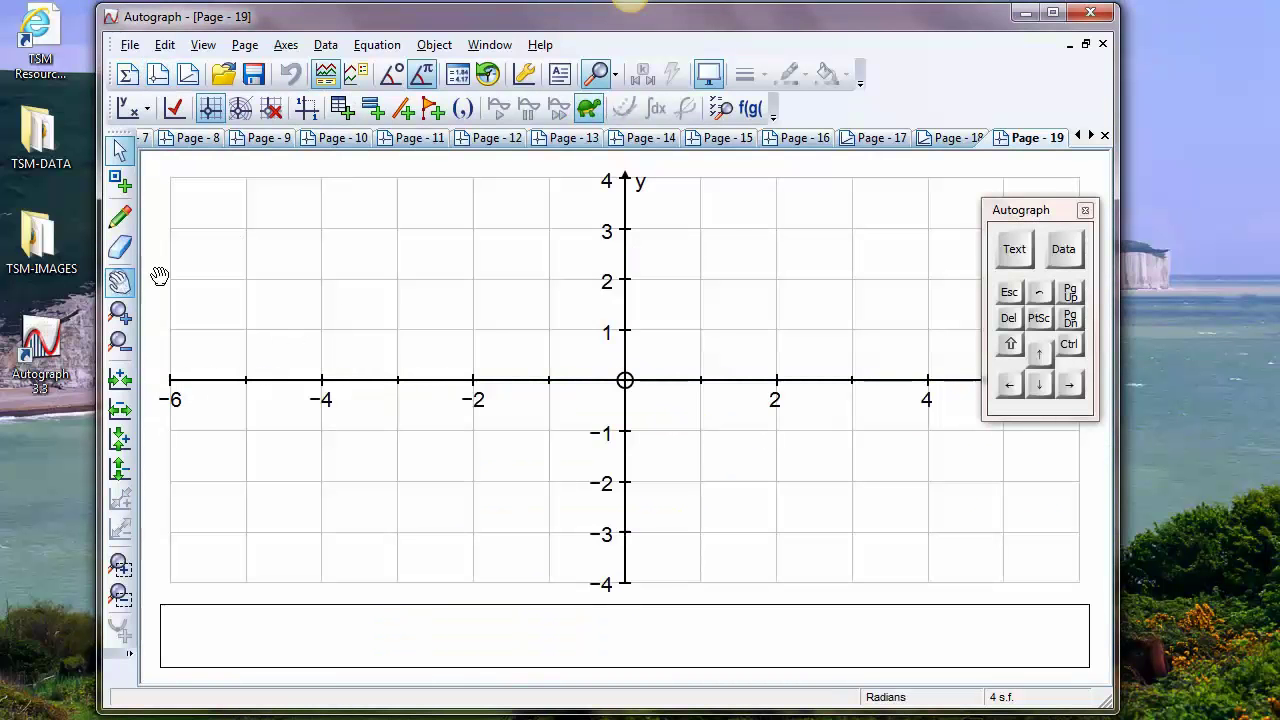
{"action": "left_click_drag", "start_coordinate": [646, 376], "coordinate": [257, 526]}
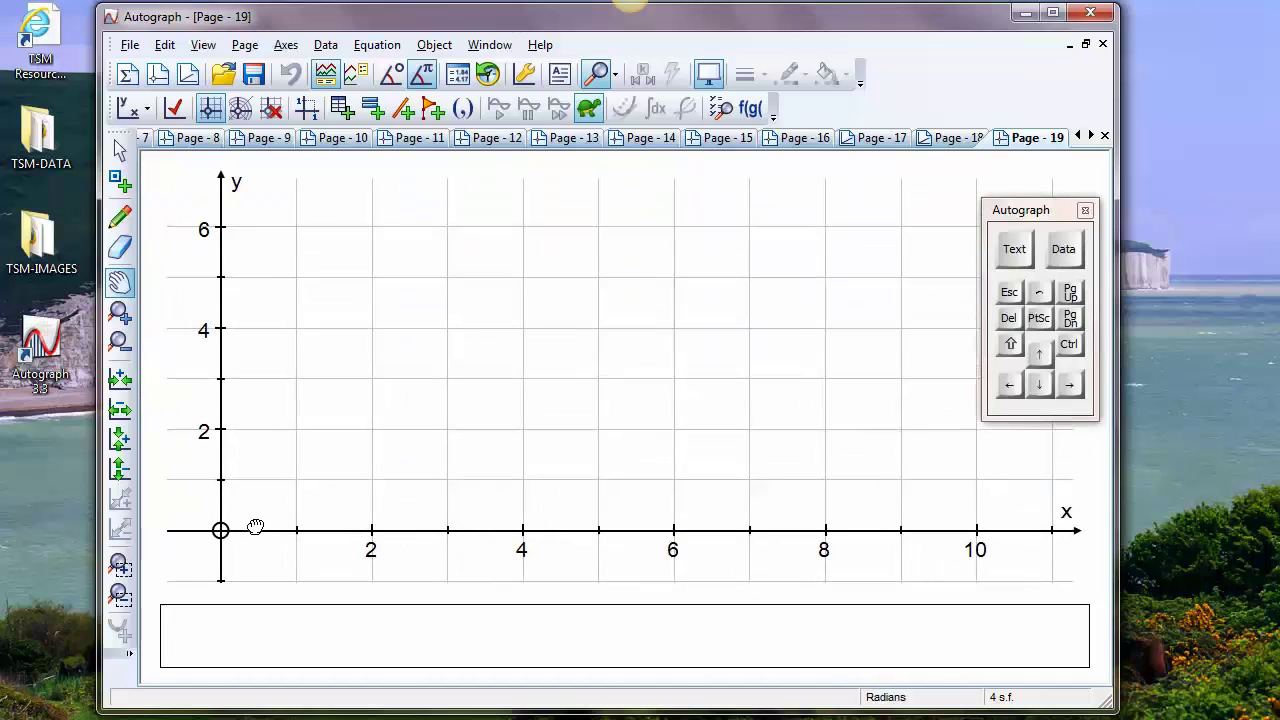
Step: Plot eight points falling from upper left to lower right, then select them all
{"action": "left_click", "coordinate": [119, 180]}
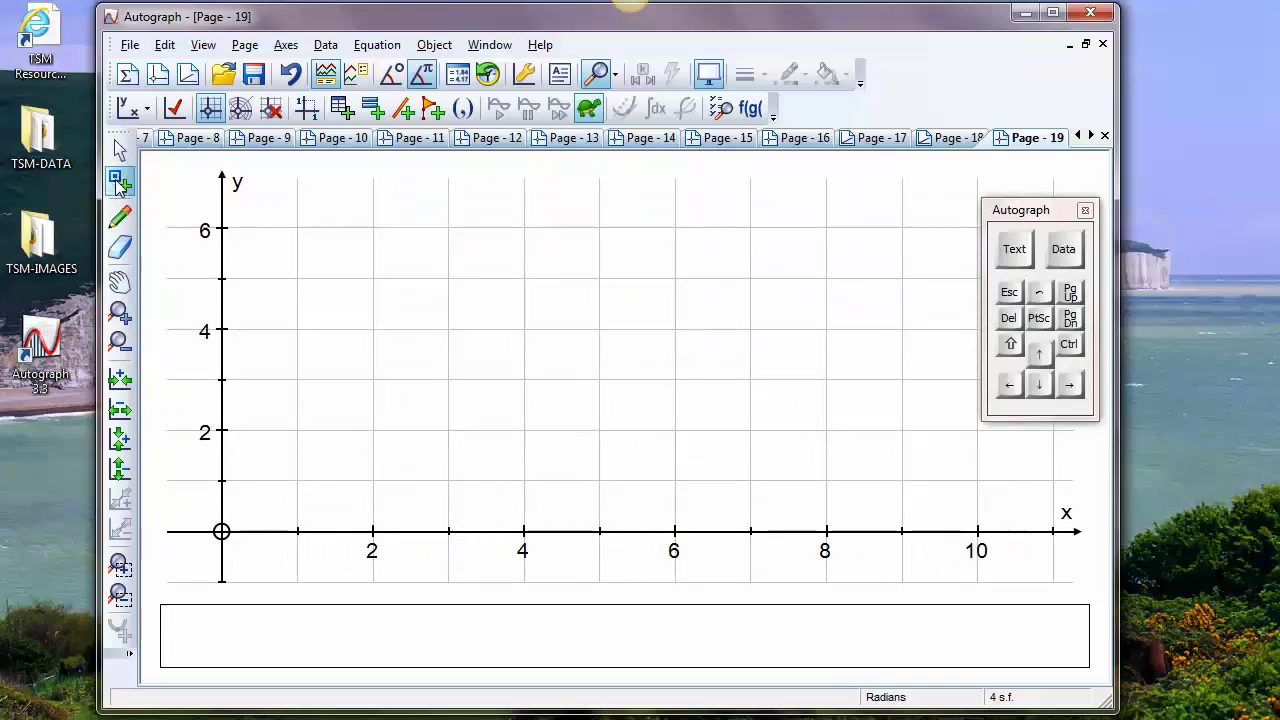
{"action": "left_click", "coordinate": [289, 233]}
{"action": "left_click", "coordinate": [387, 354]}
{"action": "left_click", "coordinate": [365, 294]}
{"action": "left_click", "coordinate": [463, 319]}
{"action": "left_click", "coordinate": [508, 395]}
{"action": "left_click", "coordinate": [561, 450]}
{"action": "left_click", "coordinate": [629, 450]}
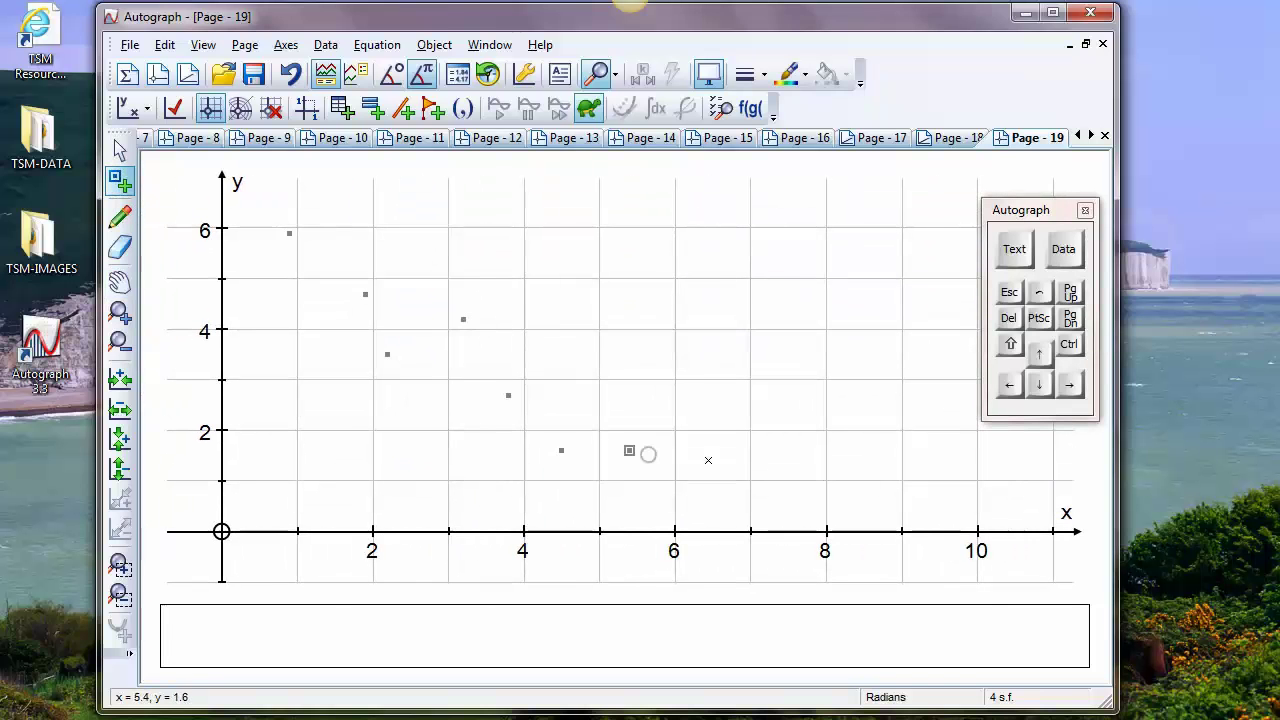
{"action": "left_click", "coordinate": [704, 461]}
{"action": "left_click", "coordinate": [119, 150]}
{"action": "left_click_drag", "start_coordinate": [252, 203], "coordinate": [736, 522]}
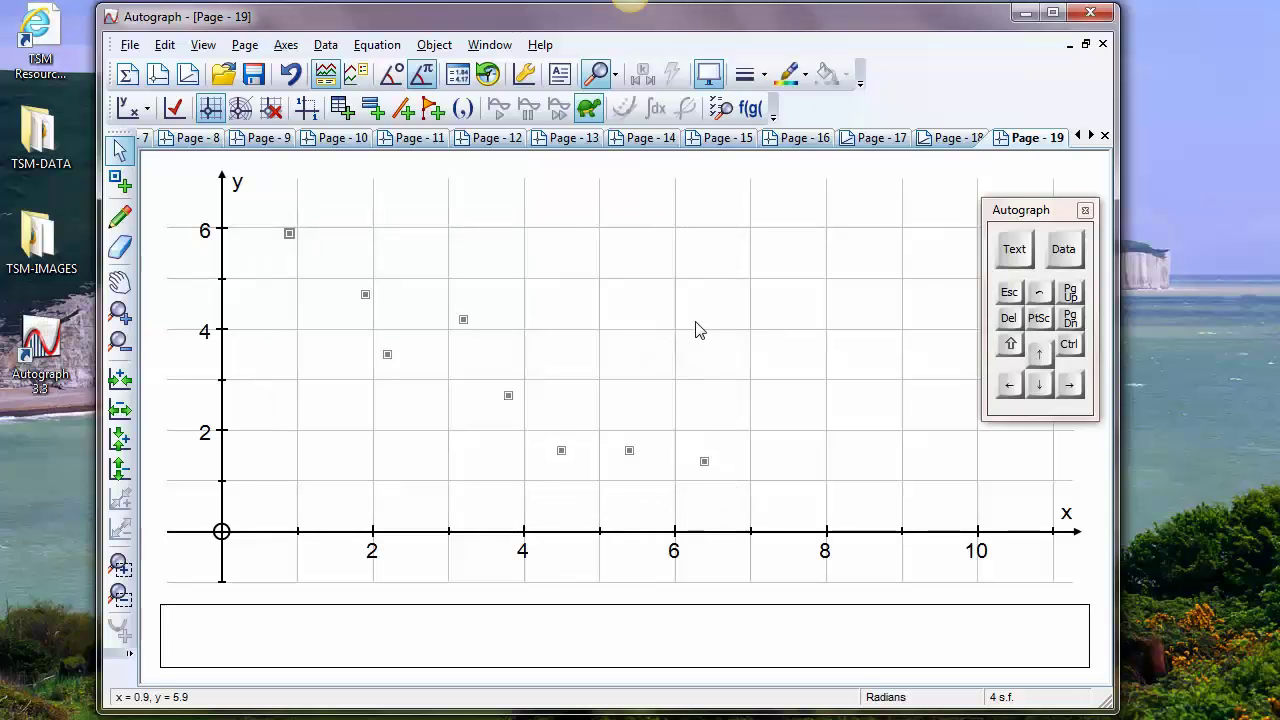
Step: Fit a sixth-order best-fit polynomial and drag one point to about (2.8, 3.6)
{"action": "right_click", "coordinate": [698, 197]}
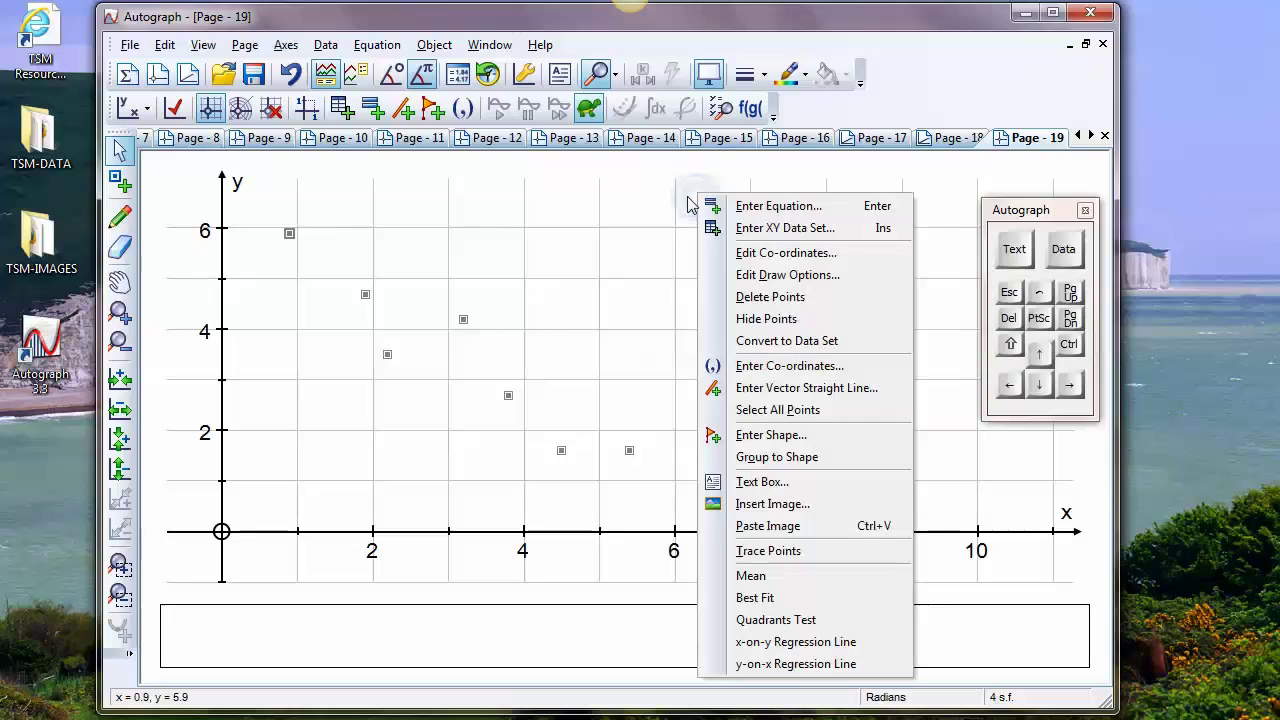
{"action": "left_click", "coordinate": [773, 599]}
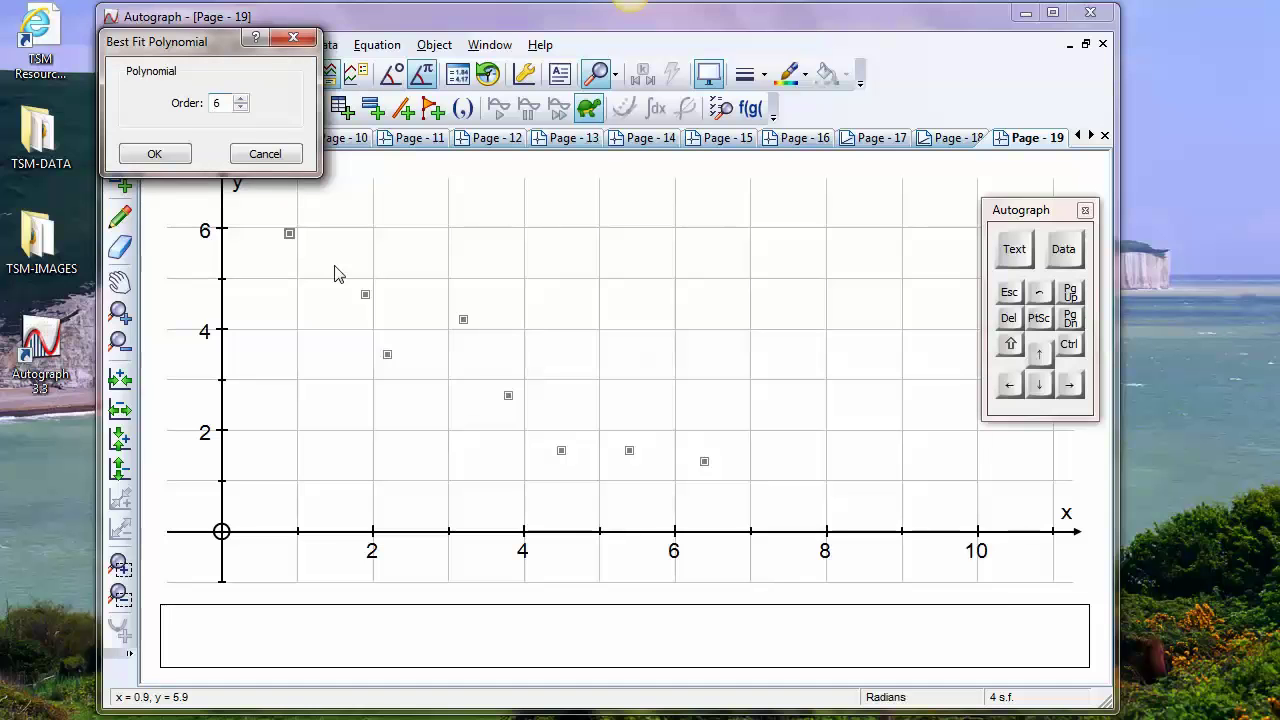
{"action": "left_click", "coordinate": [155, 154]}
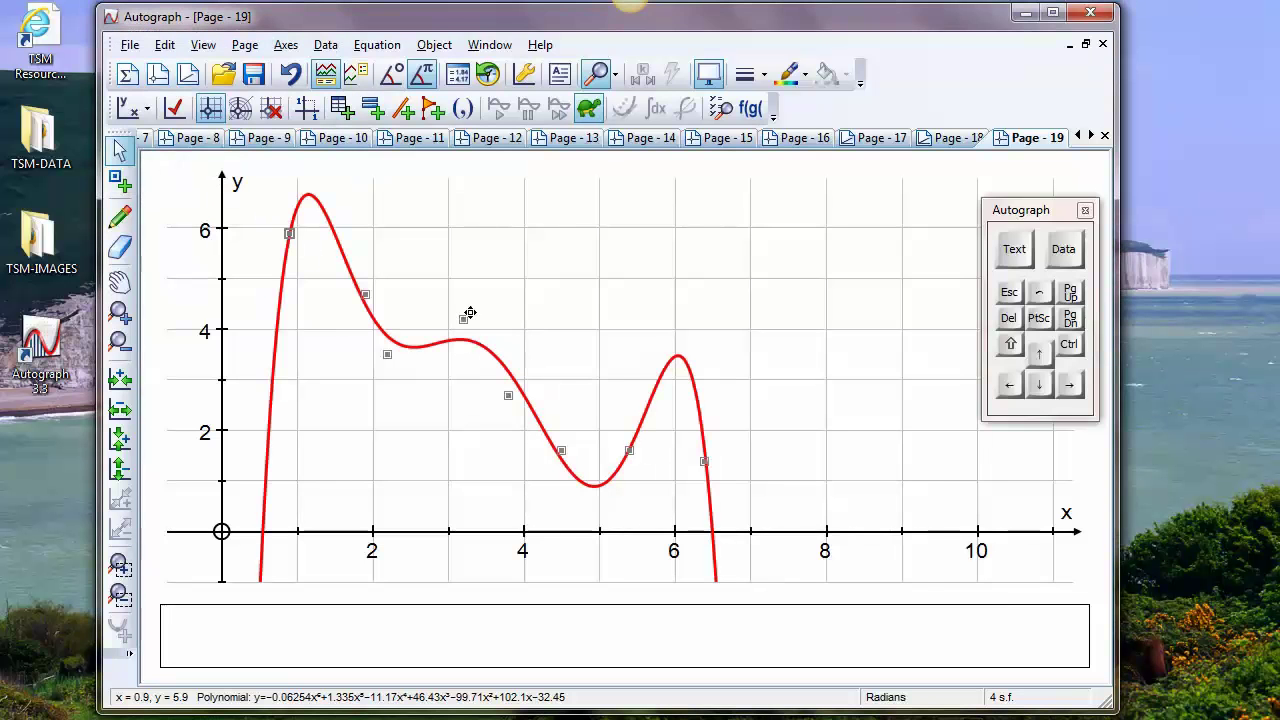
{"action": "left_click_drag", "start_coordinate": [469, 313], "coordinate": [621, 415]}
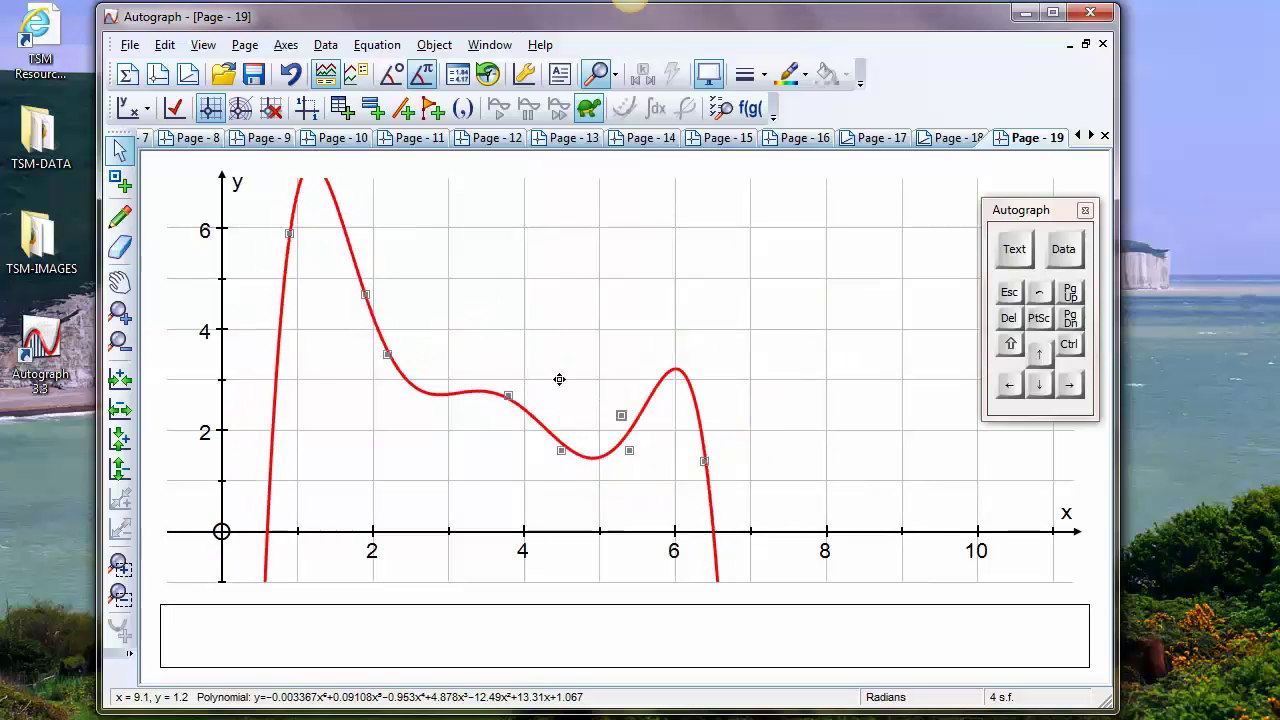
{"action": "left_click_drag", "start_coordinate": [559, 379], "coordinate": [431, 348]}
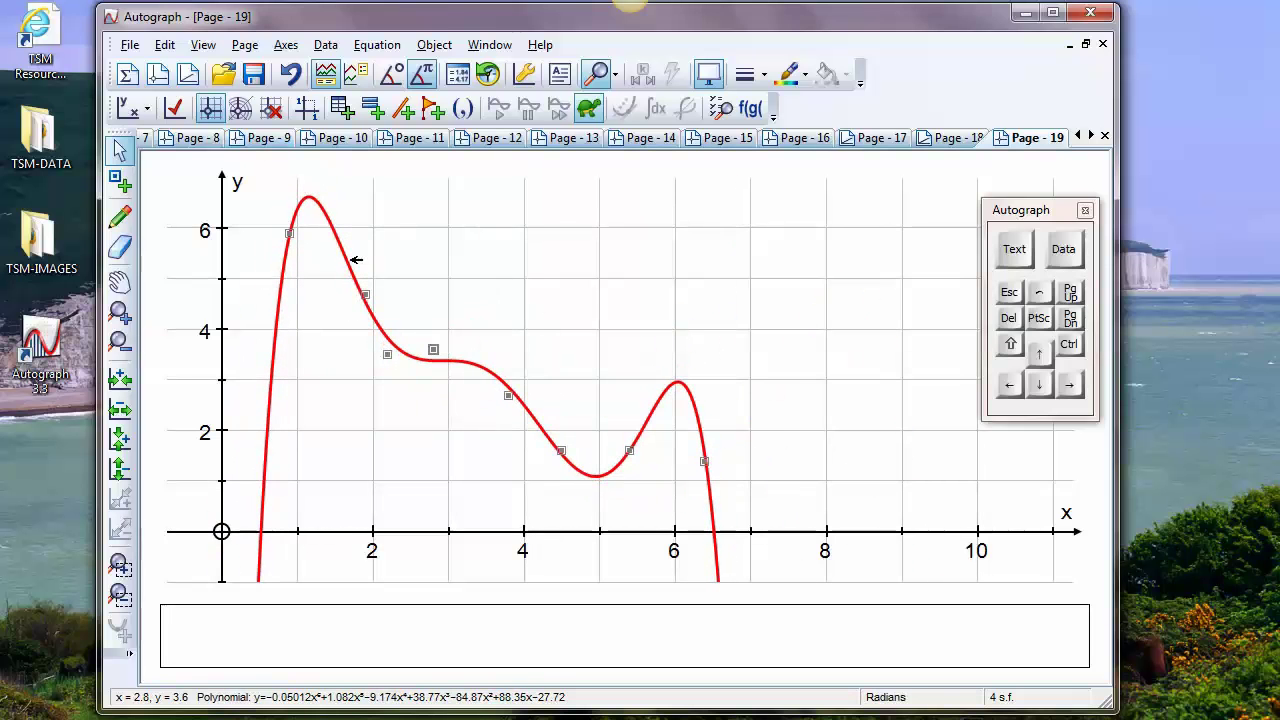
Step: Check the best-fit curve's settings without changes, then delete the curve
{"action": "double_click", "coordinate": [494, 369]}
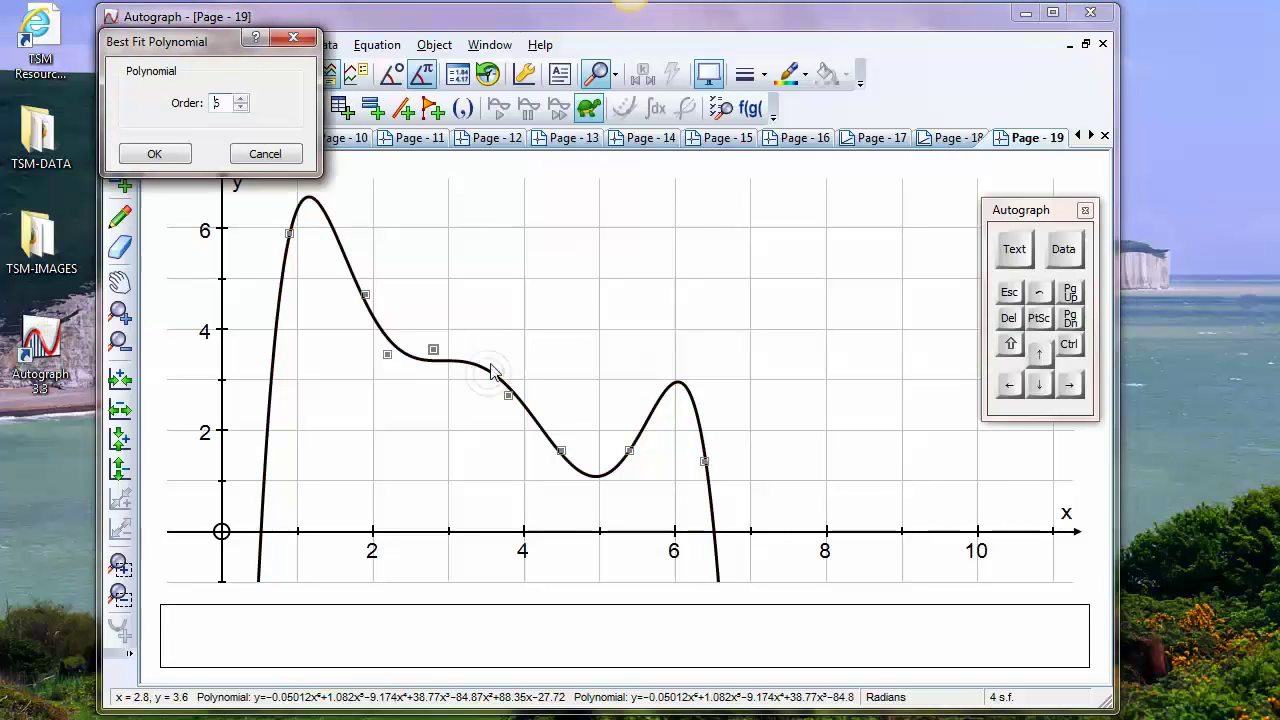
{"action": "left_click", "coordinate": [265, 155]}
{"action": "left_click", "coordinate": [613, 287]}
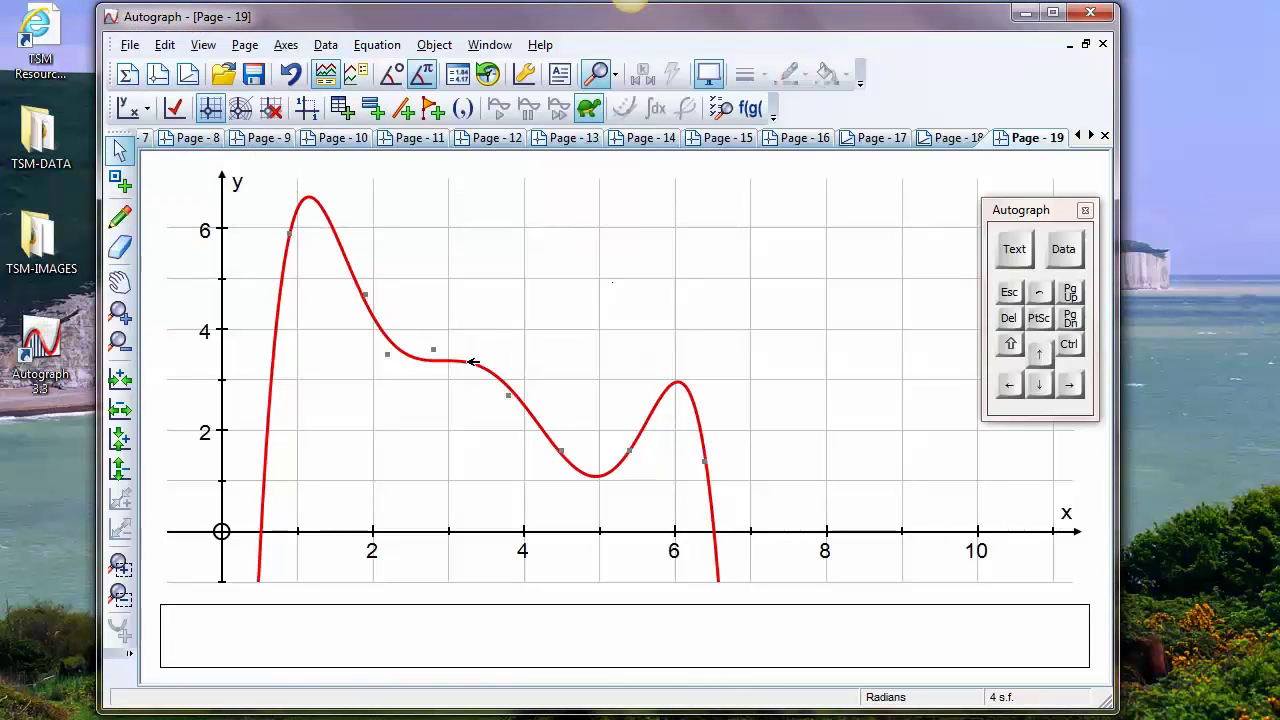
{"action": "left_click", "coordinate": [563, 349]}
{"action": "left_click", "coordinate": [1005, 320]}
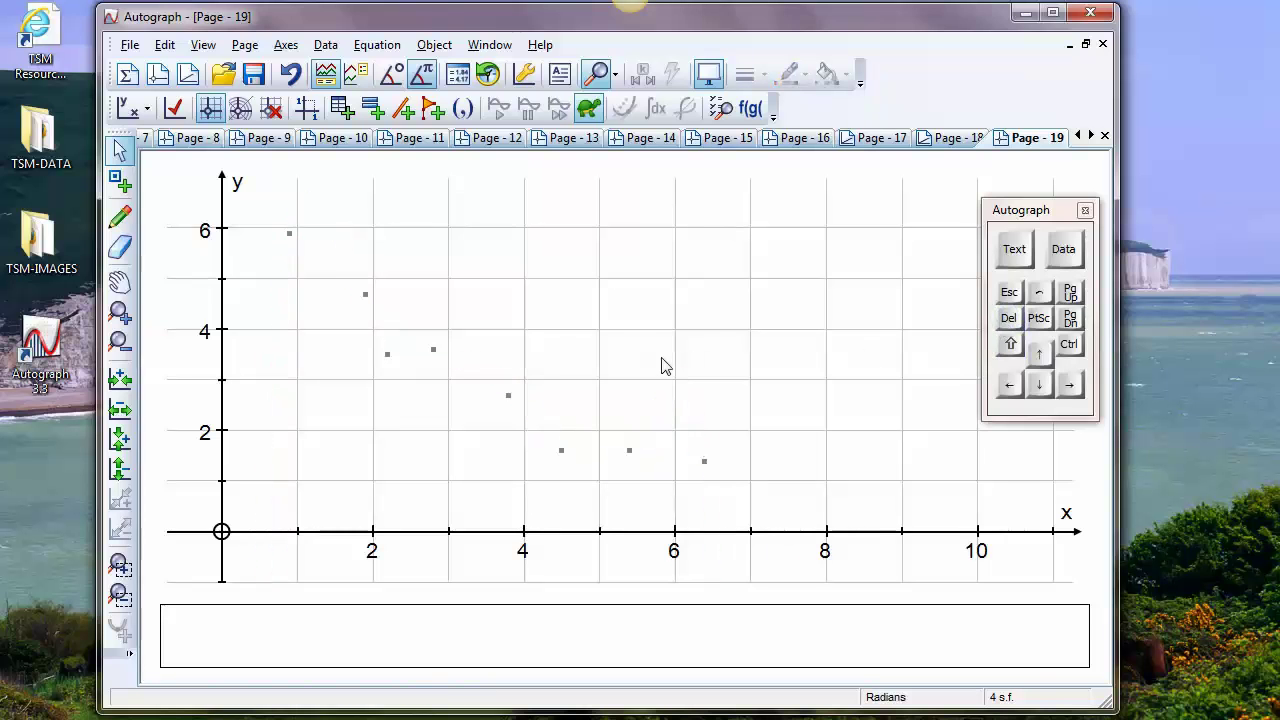
Step: Add the y-on-x regression line y = −0.8044x + 5.938, nudging the last point to (6.6, 1.3)
{"action": "left_click_drag", "start_coordinate": [264, 213], "coordinate": [737, 489]}
{"action": "right_click", "coordinate": [675, 330]}
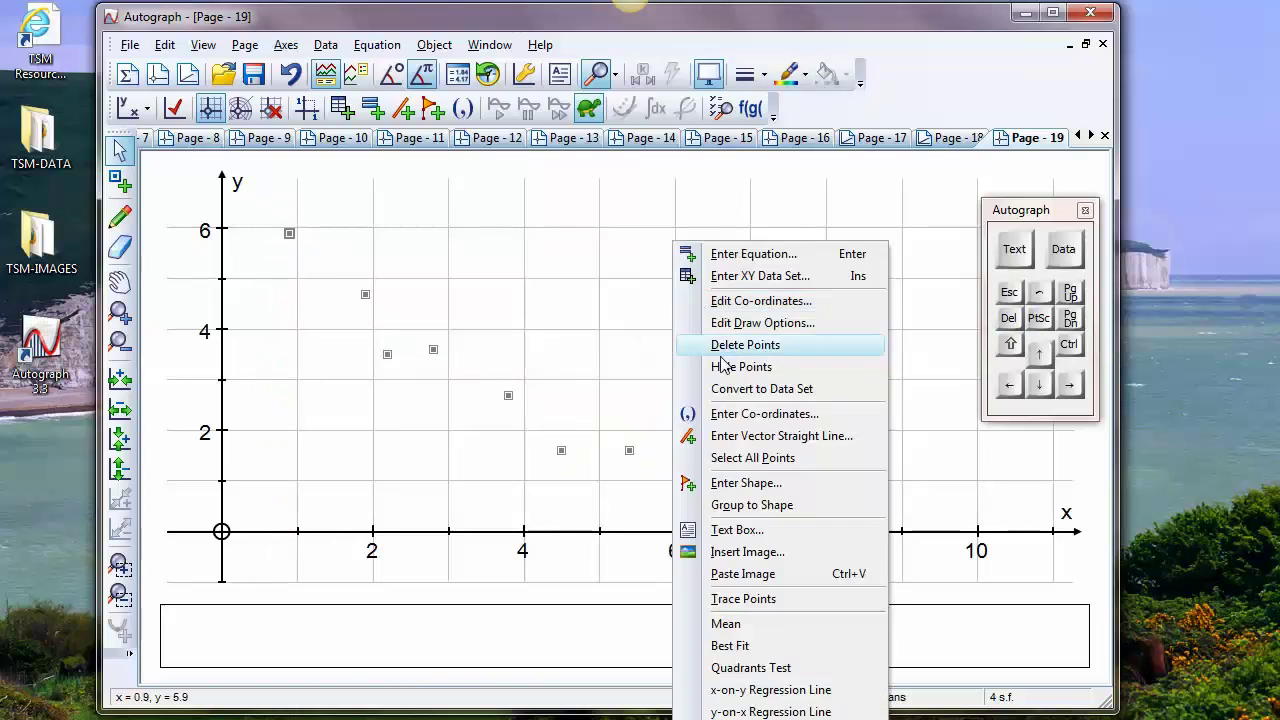
{"action": "right_click", "coordinate": [554, 195]}
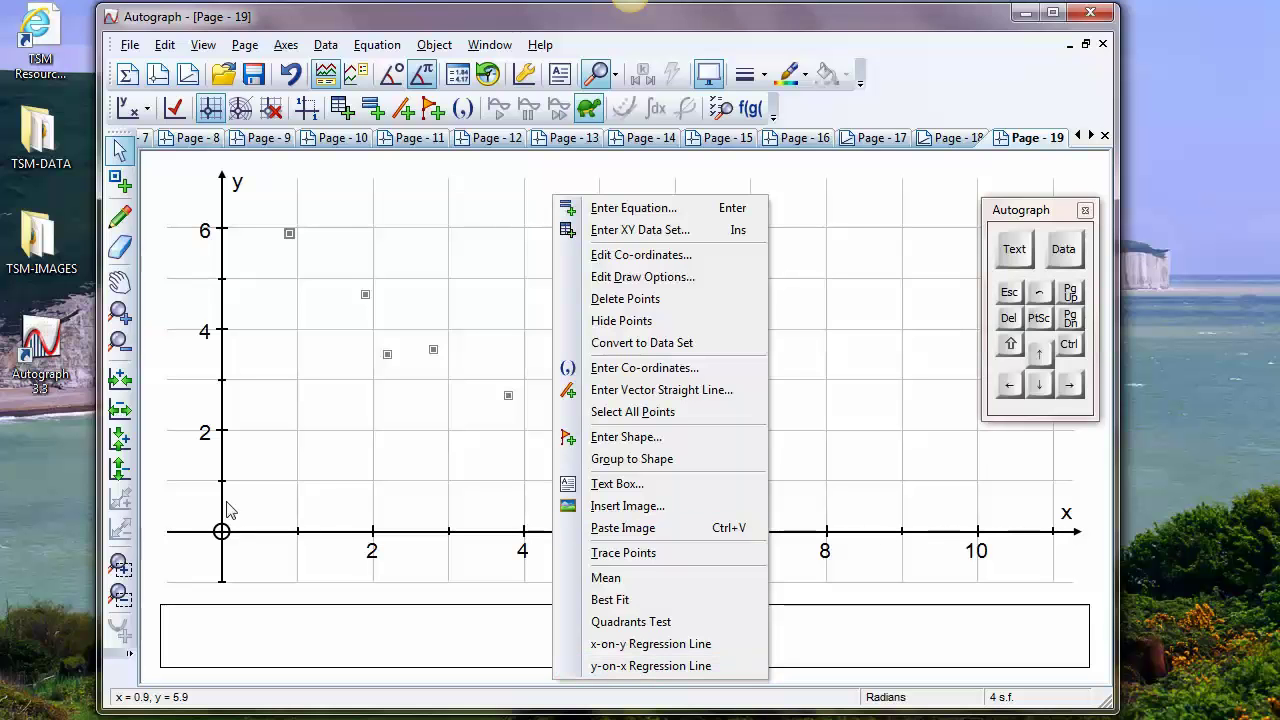
{"action": "left_click", "coordinate": [672, 665]}
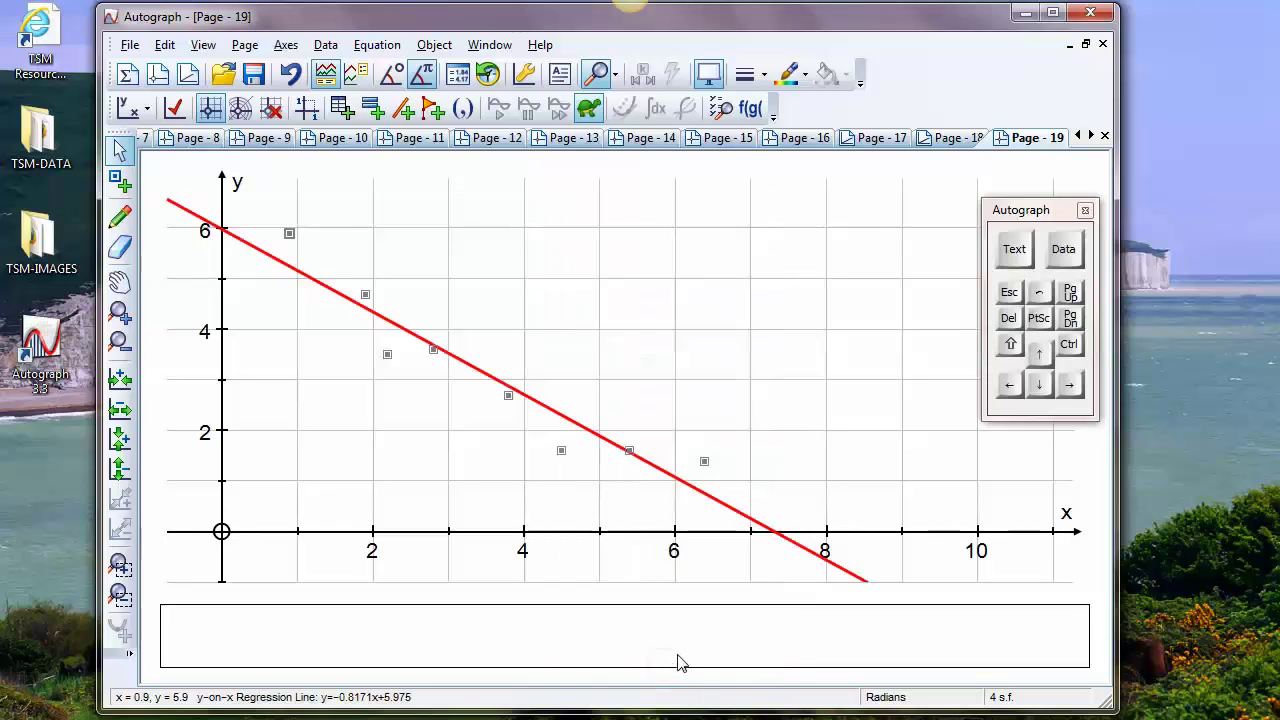
{"action": "mouse_move", "coordinate": [705, 462]}
{"action": "left_mouse_down"}
{"action": "mouse_move", "coordinate": [833, 496]}
{"action": "mouse_move", "coordinate": [669, 329]}
{"action": "mouse_move", "coordinate": [717, 463]}
{"action": "left_mouse_up"}
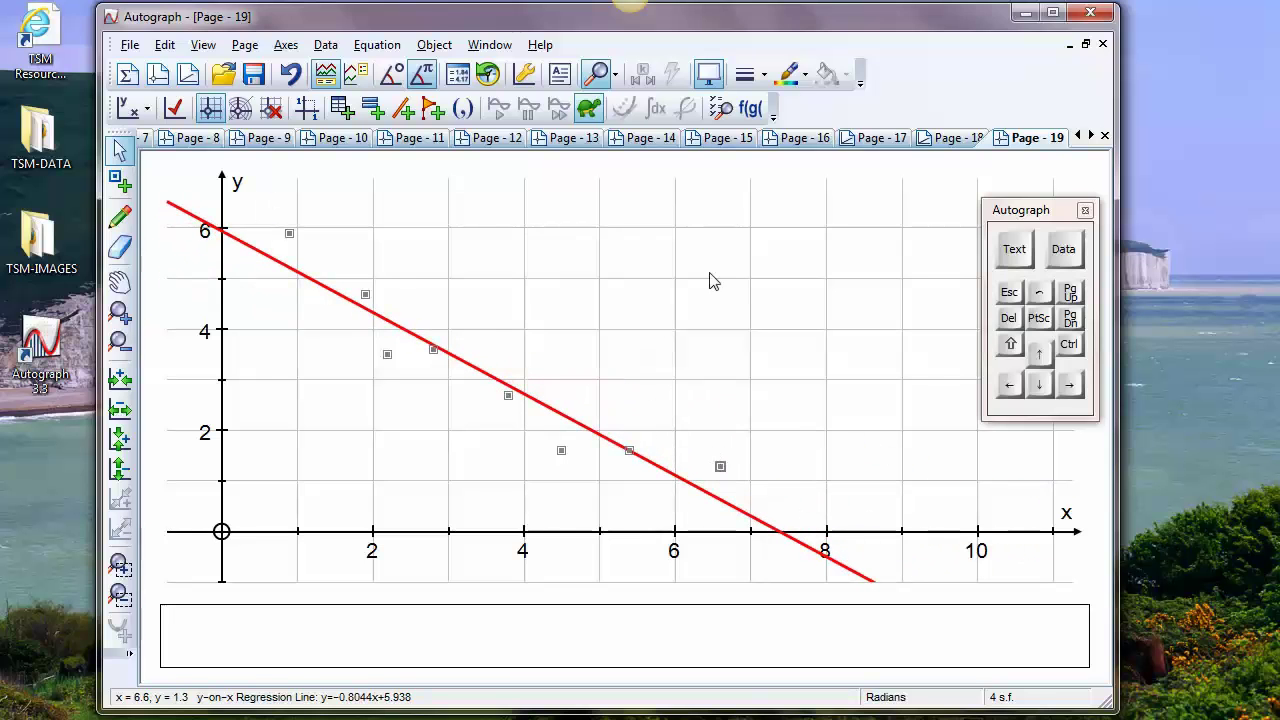
Step: Mark the mean point (3.525, 3.088) and settle the last point at (6.7, 1.1)
{"action": "right_click", "coordinate": [706, 191]}
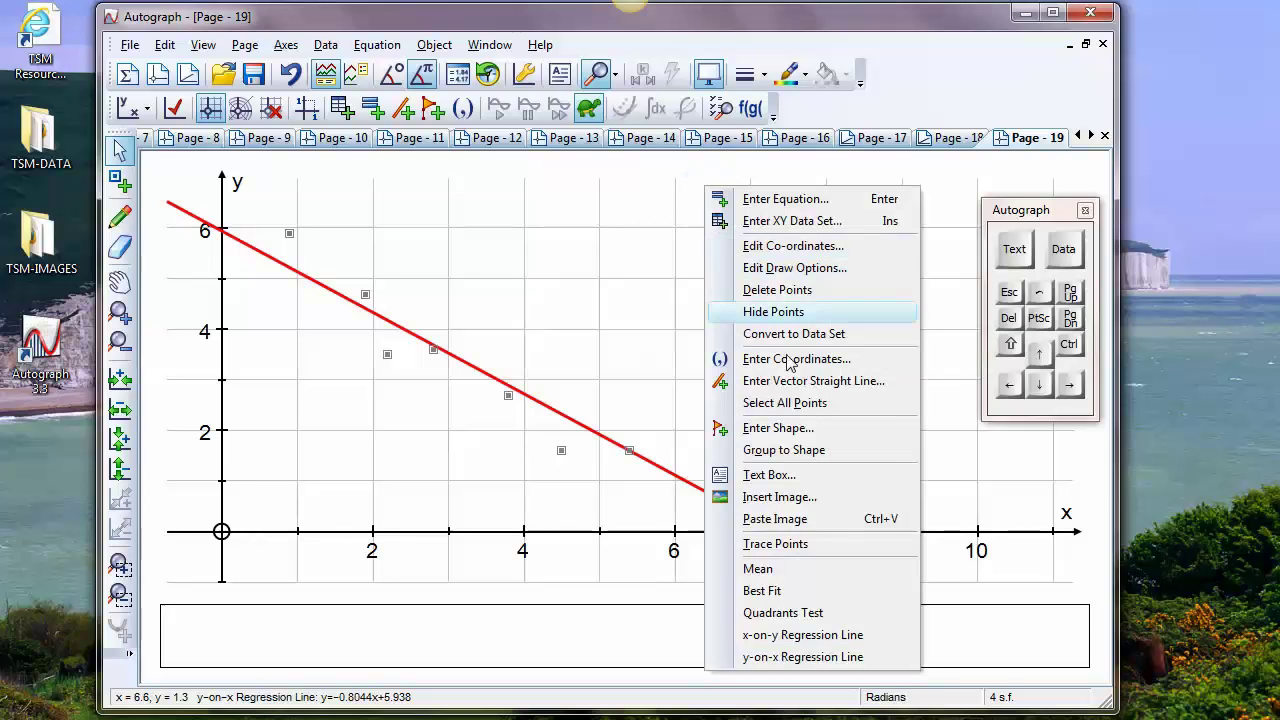
{"action": "left_click", "coordinate": [785, 578]}
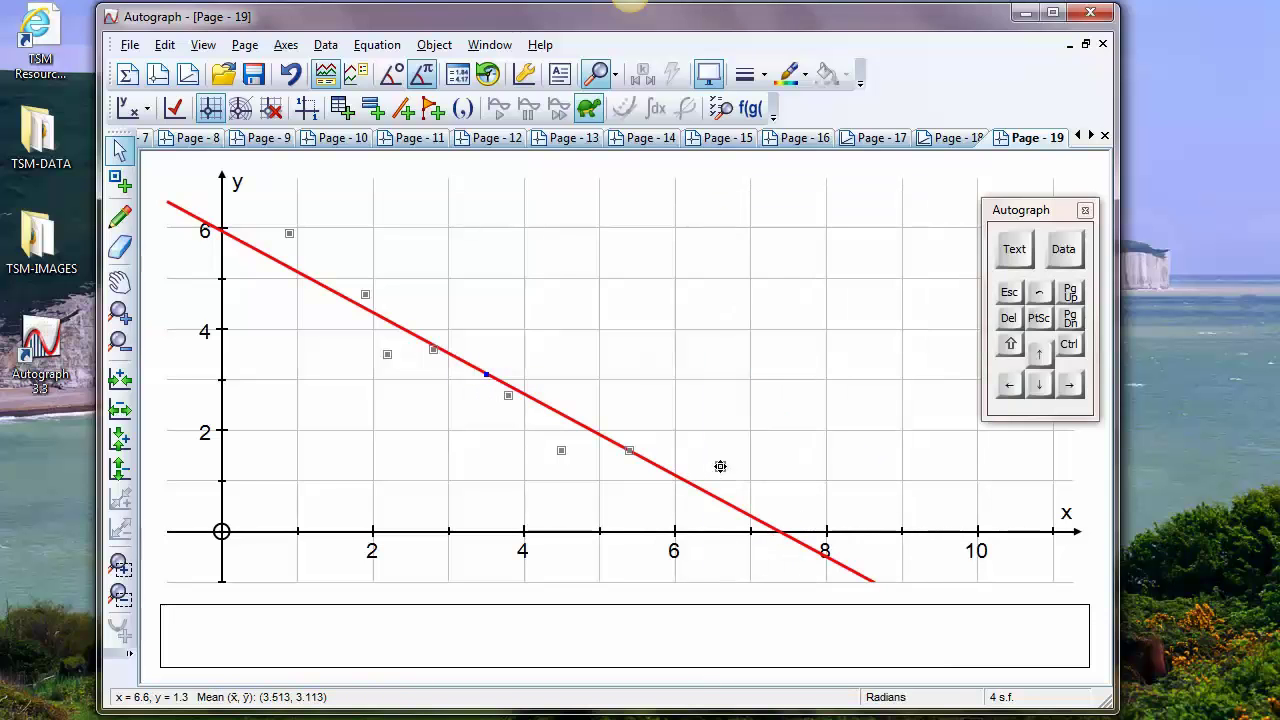
{"action": "left_click_drag", "start_coordinate": [720, 466], "coordinate": [410, 243]}
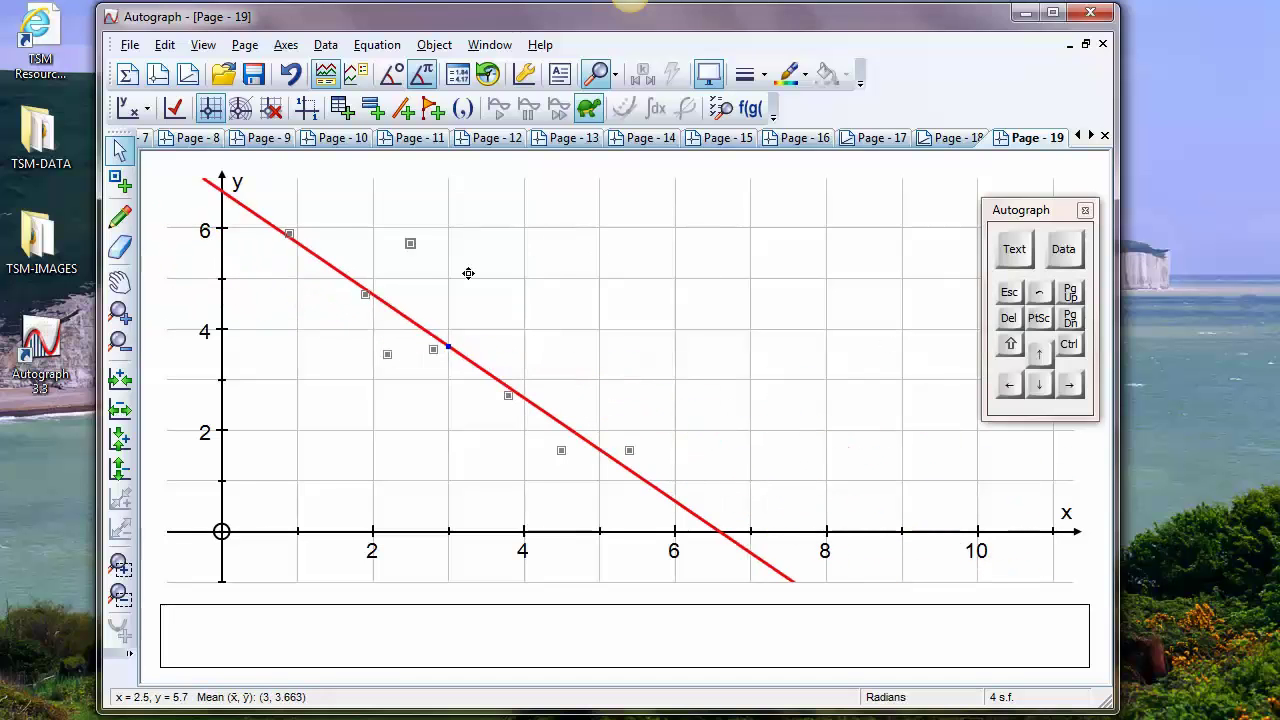
{"action": "left_click_drag", "start_coordinate": [468, 273], "coordinate": [729, 475]}
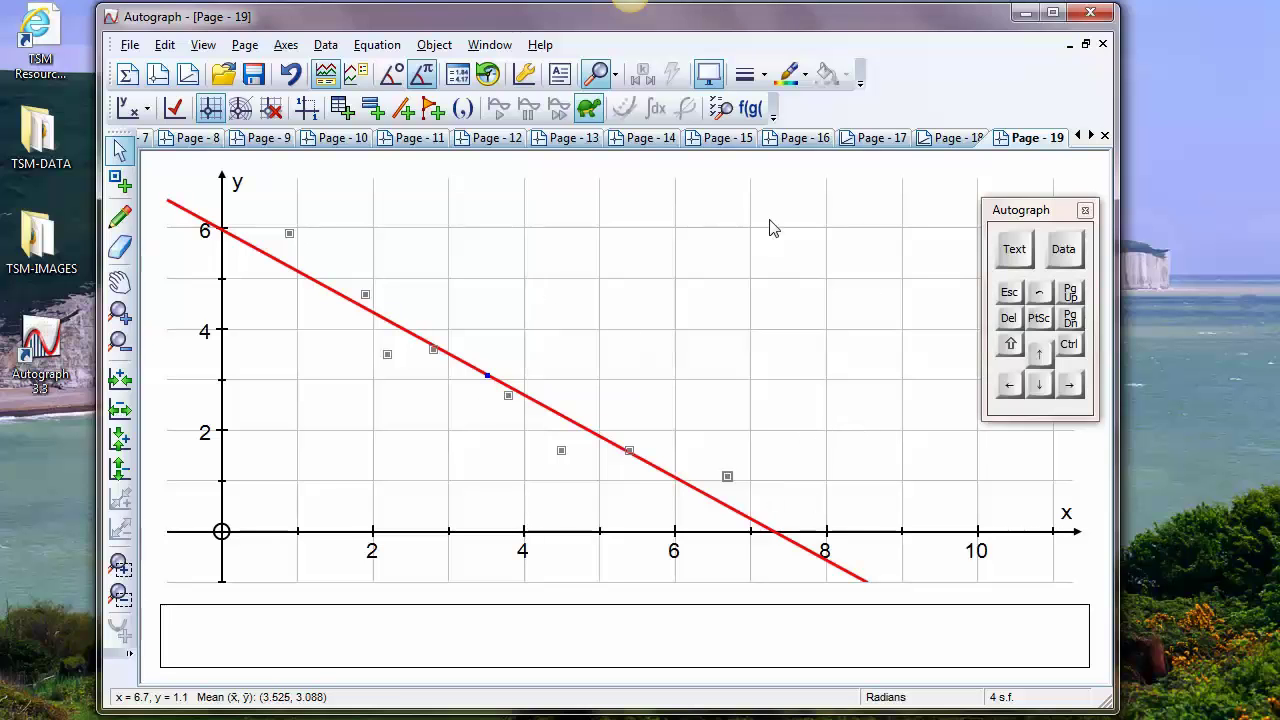
Step: Convert the eight points into Data Set 1 and review its values without changes
{"action": "right_click", "coordinate": [742, 196]}
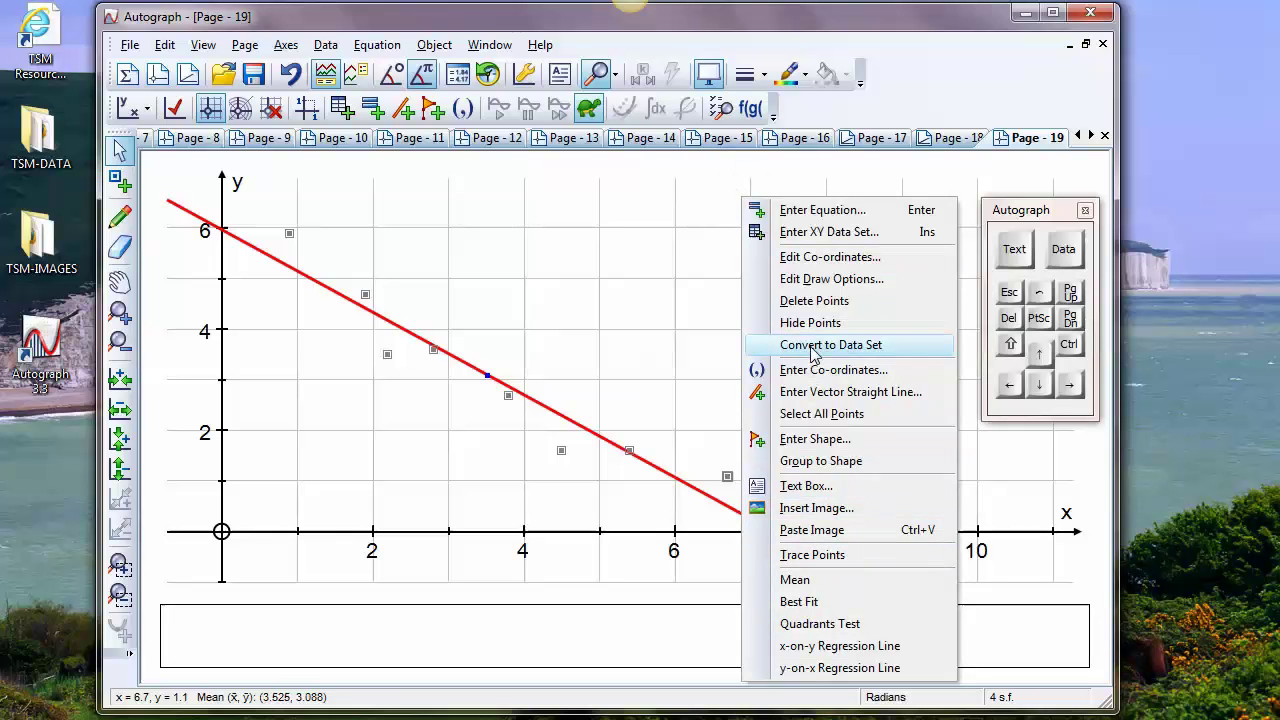
{"action": "left_click", "coordinate": [890, 346]}
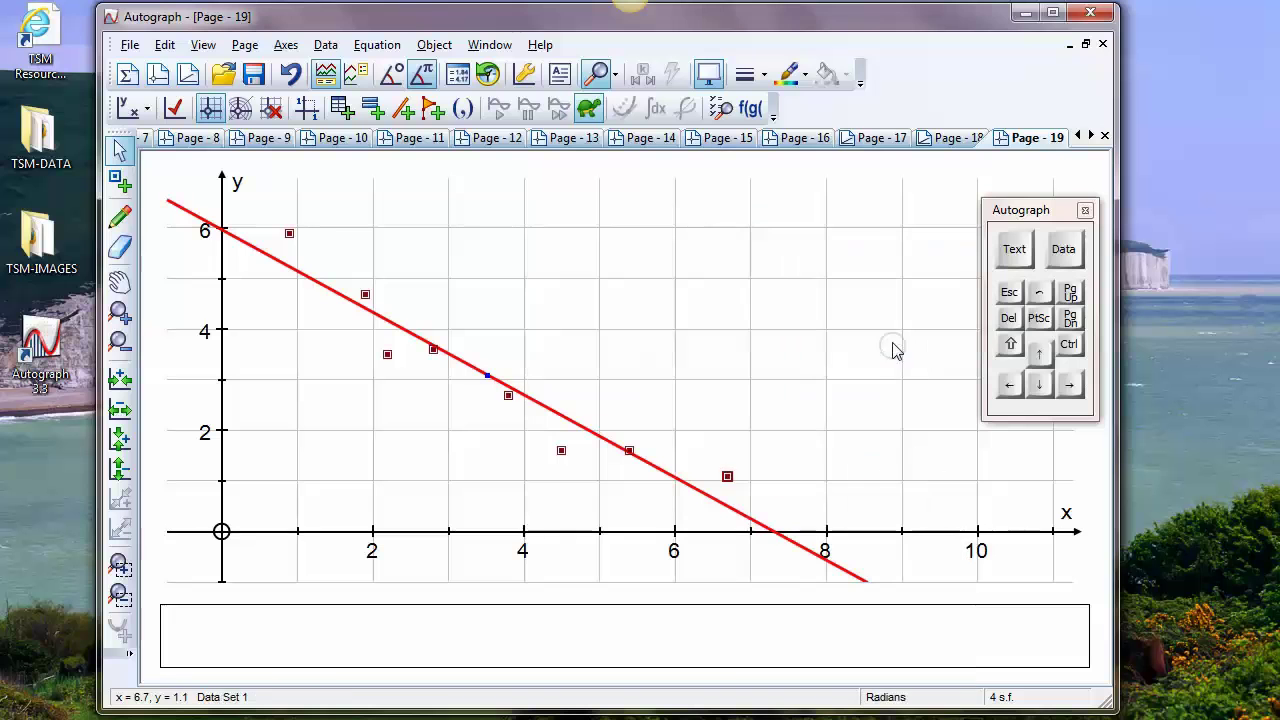
{"action": "left_click", "coordinate": [706, 354]}
{"action": "left_click", "coordinate": [508, 398]}
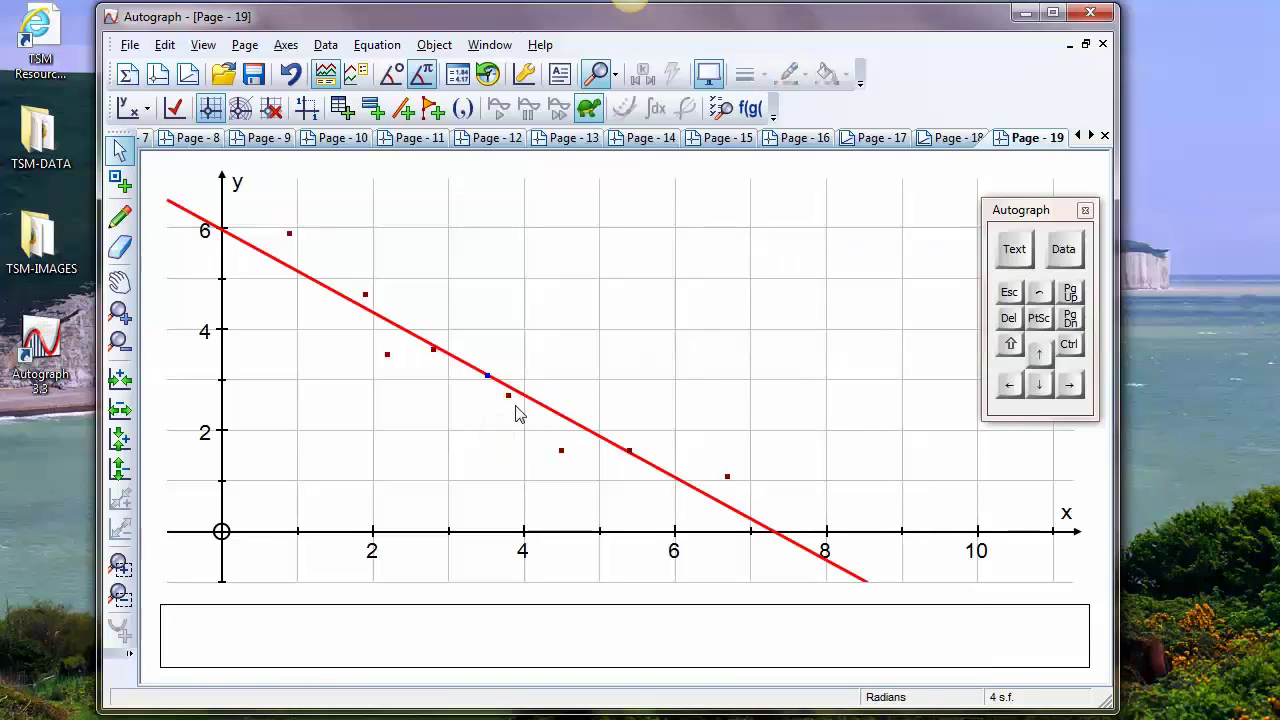
{"action": "left_click", "coordinate": [491, 421]}
{"action": "left_click", "coordinate": [508, 396]}
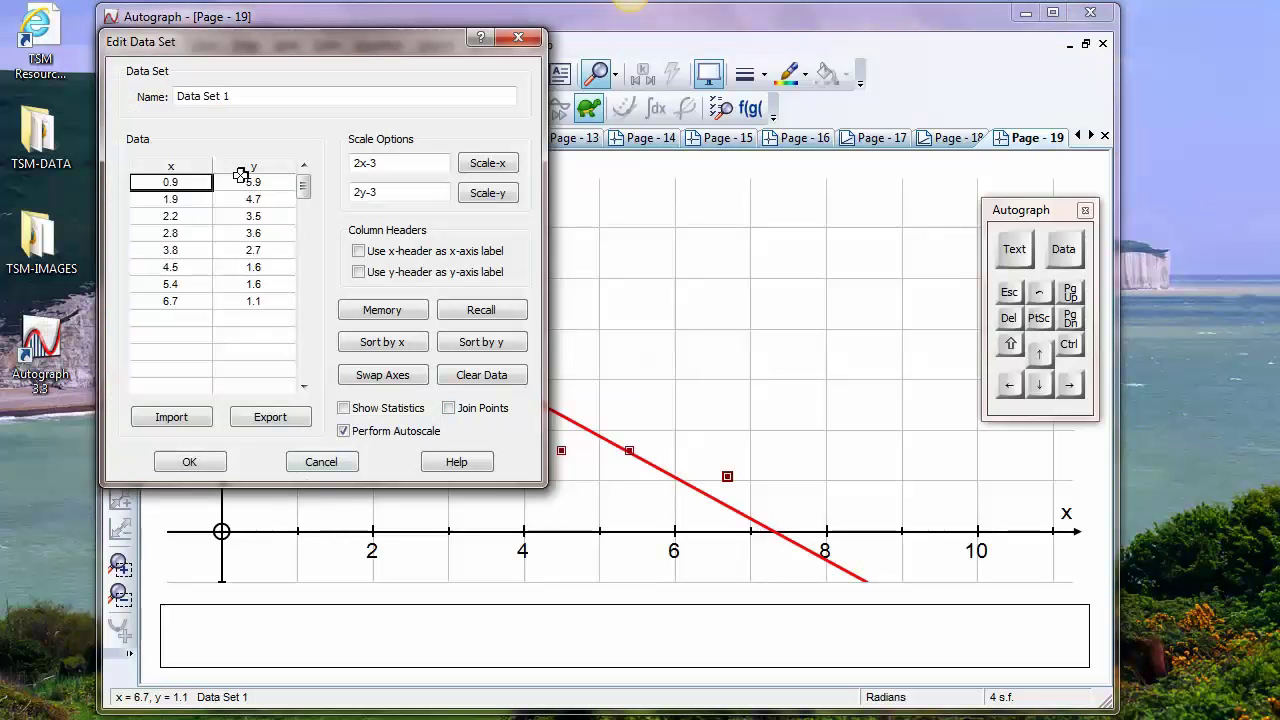
{"action": "left_click", "coordinate": [334, 466]}
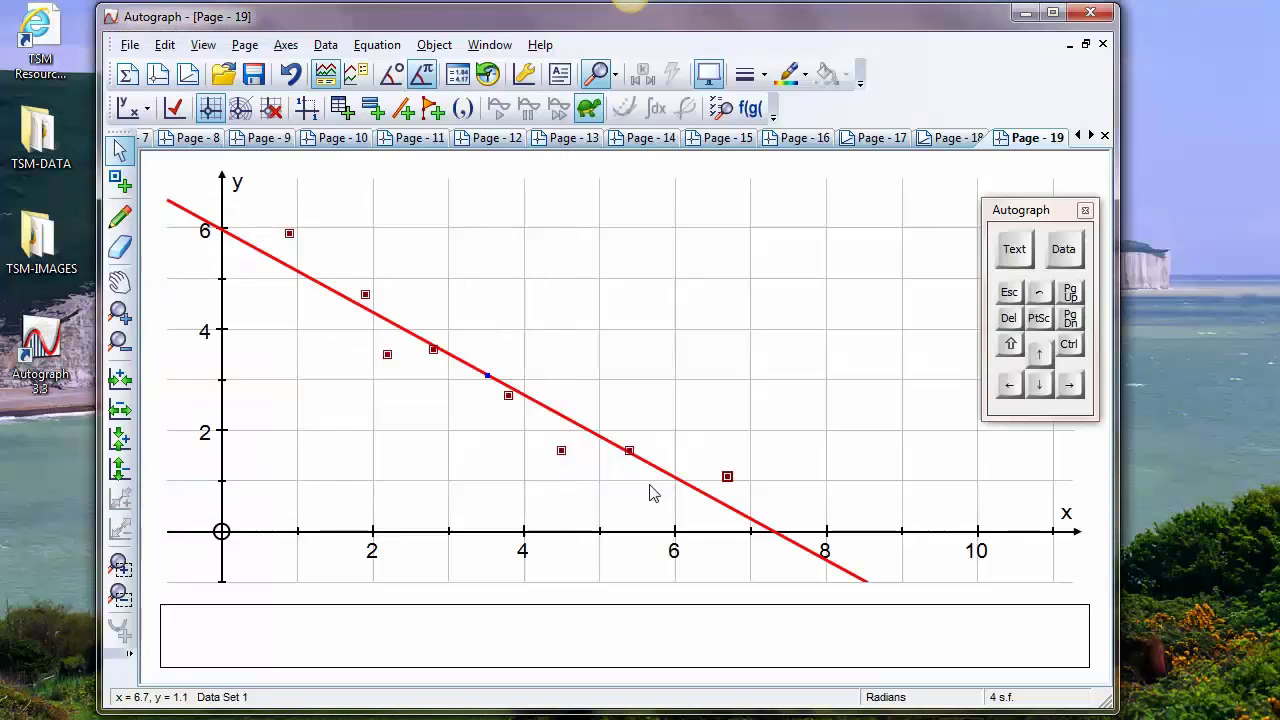
Step: Place a point near x=9 and draw a straight line from the mean point to near (9.1, 2)
{"action": "left_click", "coordinate": [490, 446]}
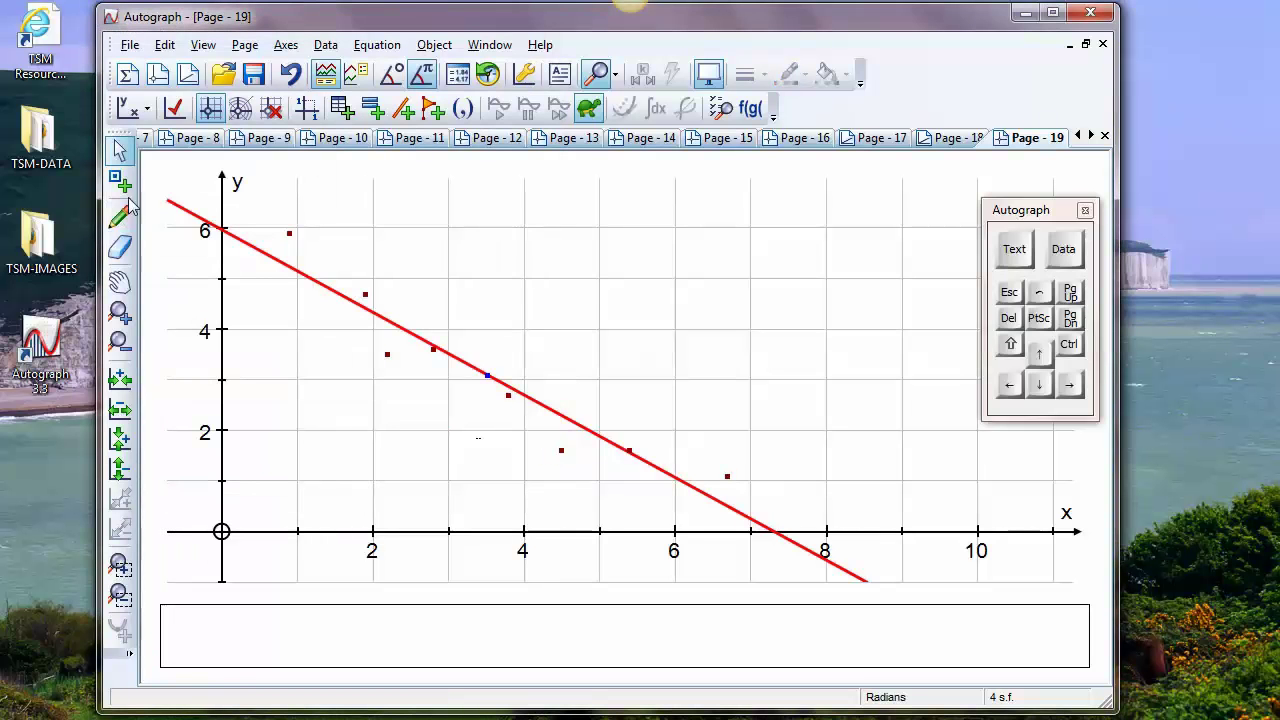
{"action": "left_click", "coordinate": [120, 181]}
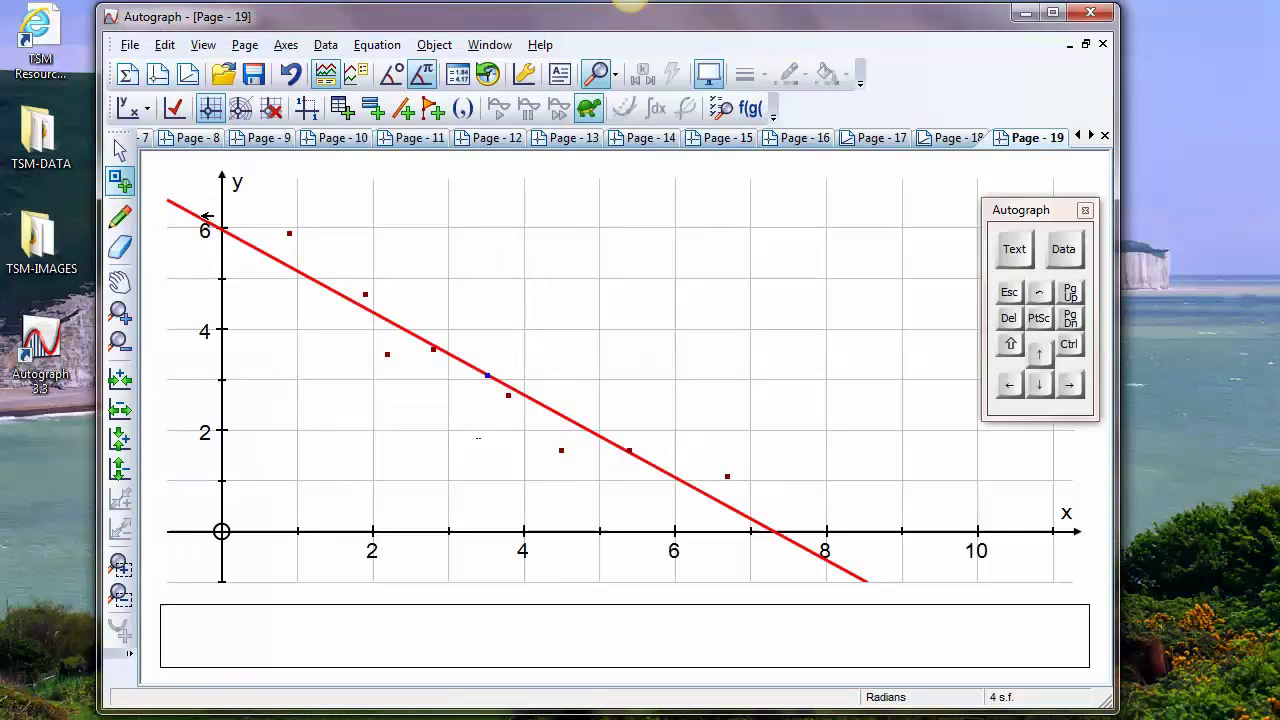
{"action": "left_click", "coordinate": [901, 375]}
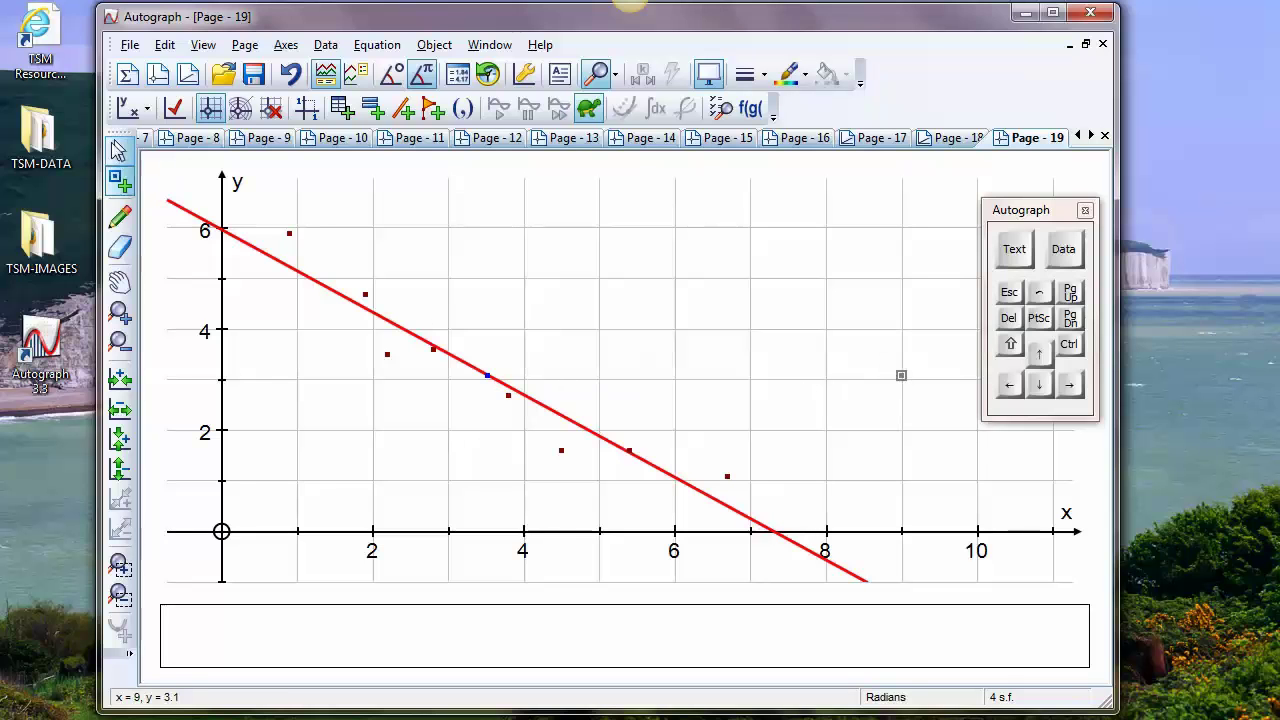
{"action": "left_click", "coordinate": [119, 150]}
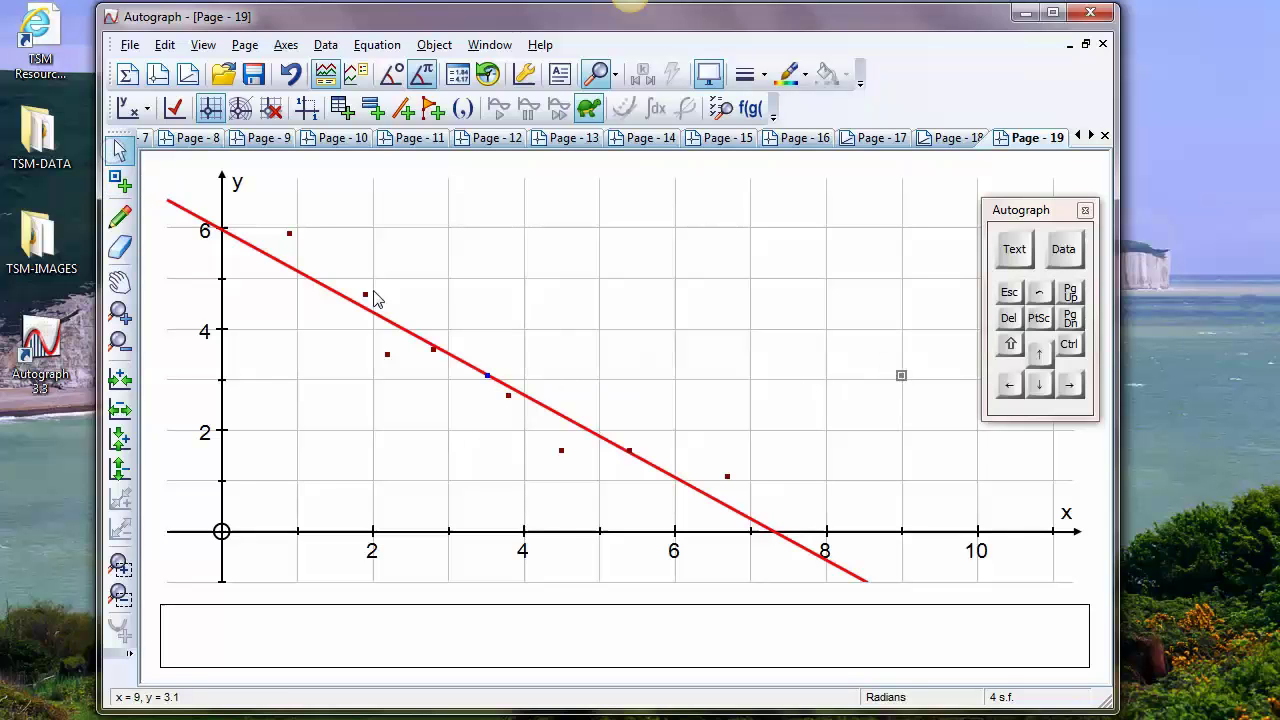
{"action": "left_click", "coordinate": [484, 372]}
{"action": "right_click", "coordinate": [759, 192]}
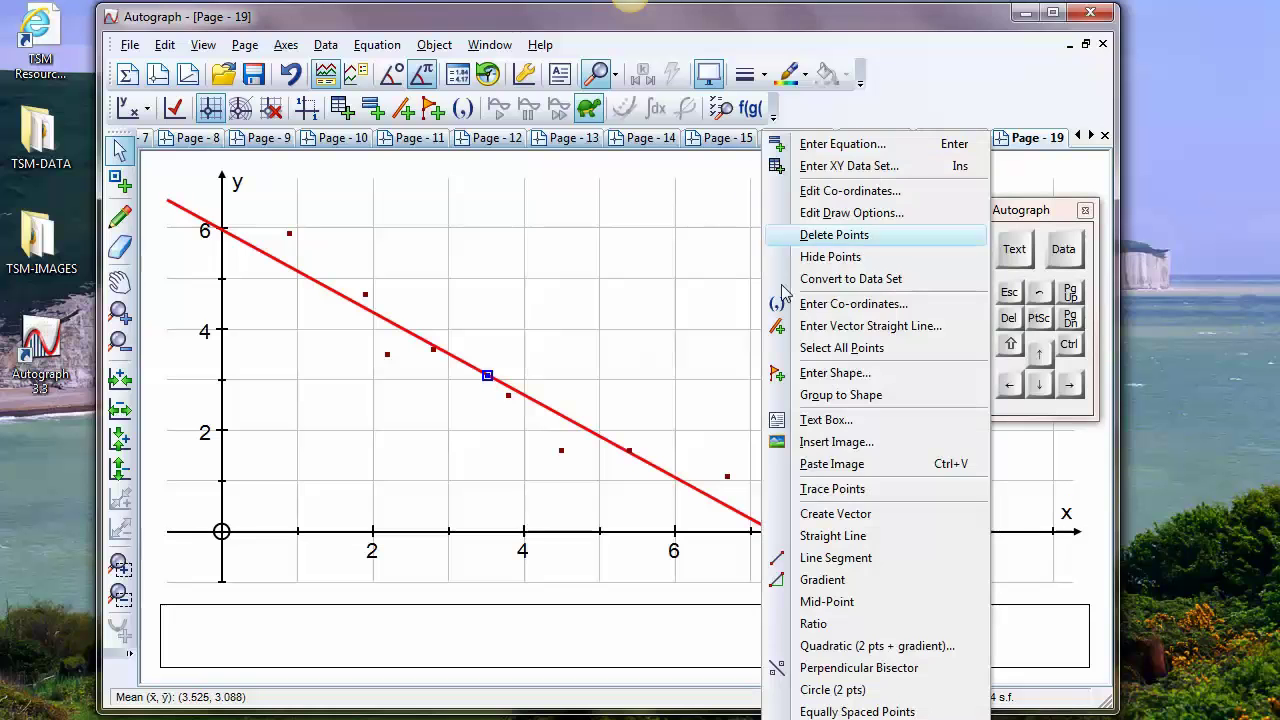
{"action": "left_click", "coordinate": [838, 536]}
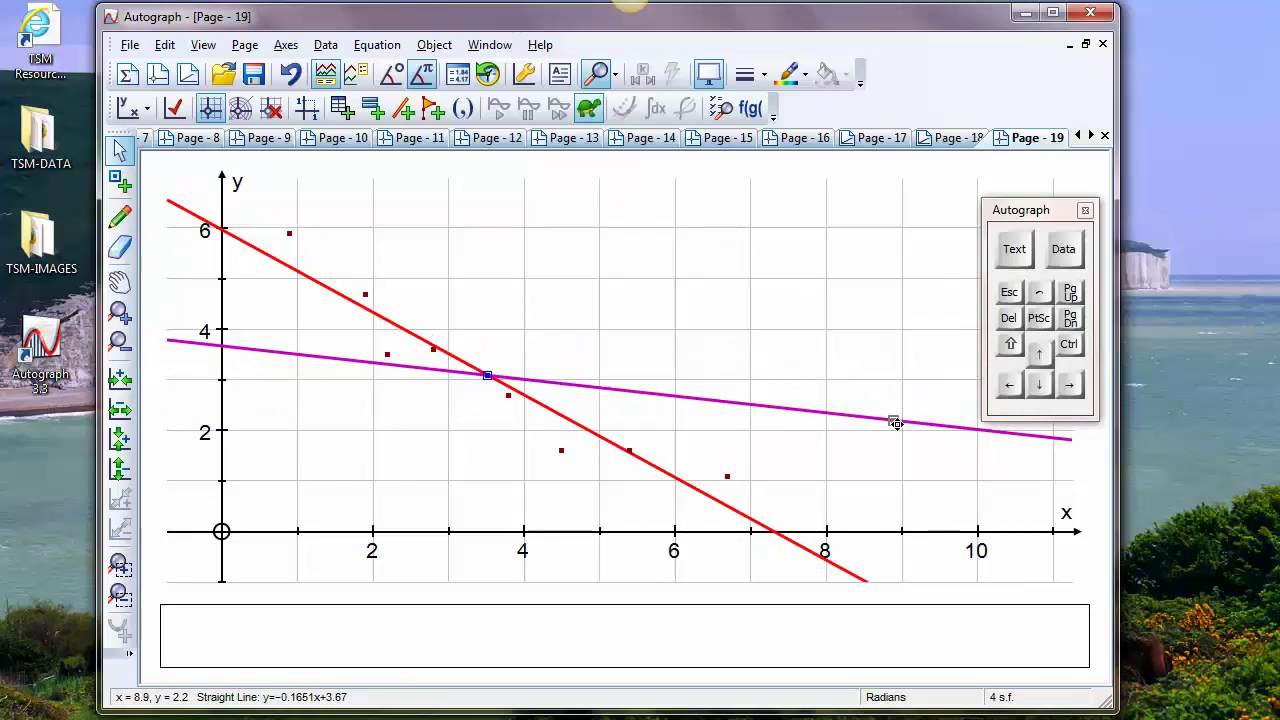
{"action": "left_click", "coordinate": [906, 424]}
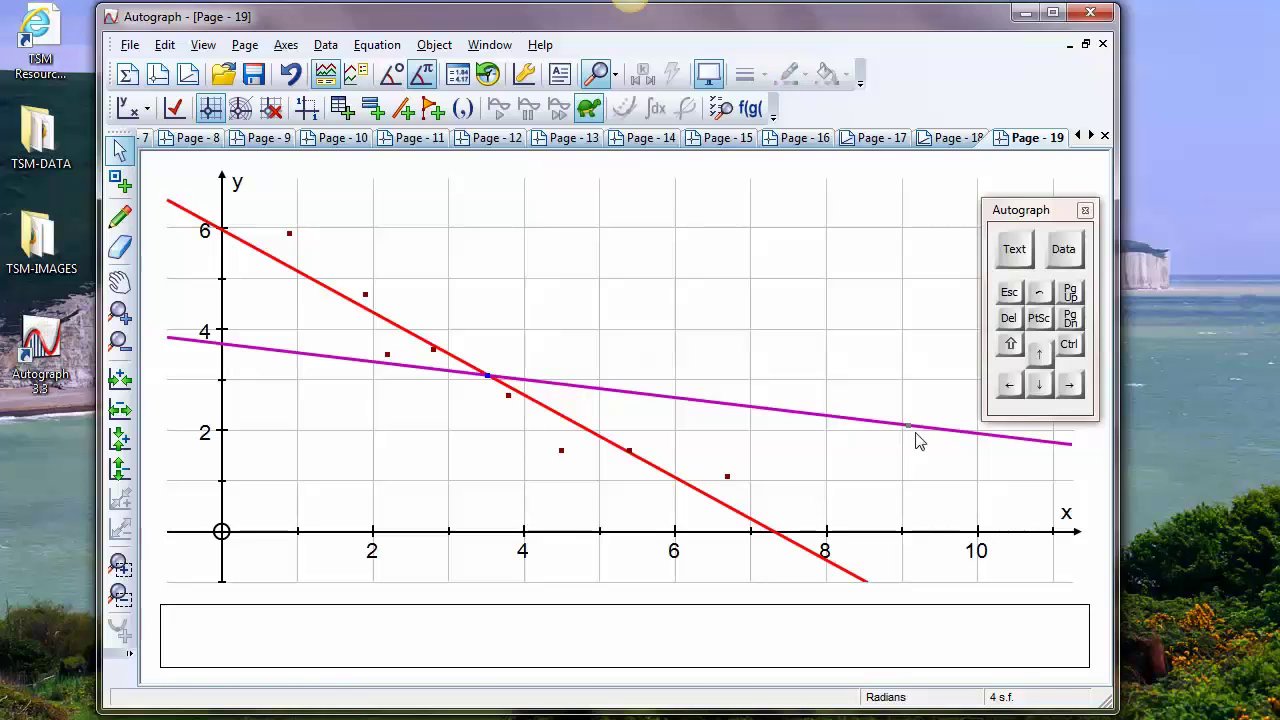
Step: Circle the point at (9.1, 2) with radius 0.1, then pivot the magenta line about the mean
{"action": "right_click", "coordinate": [697, 246]}
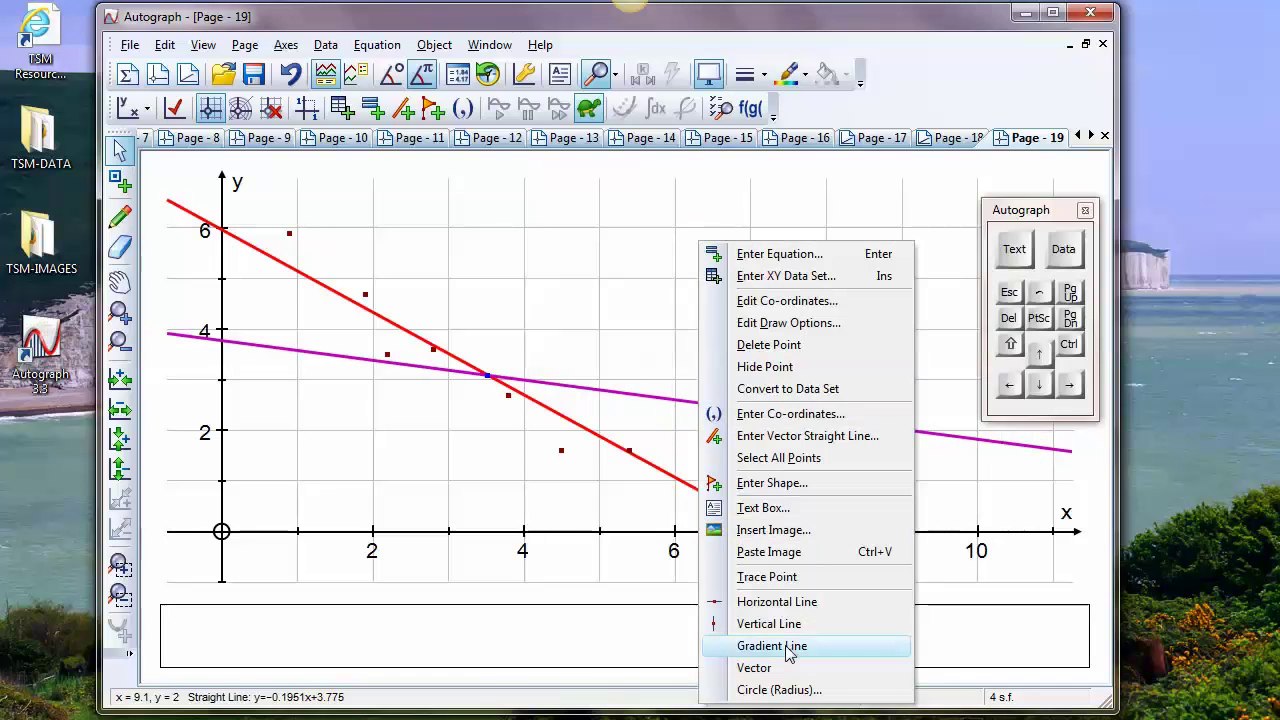
{"action": "left_click", "coordinate": [800, 689]}
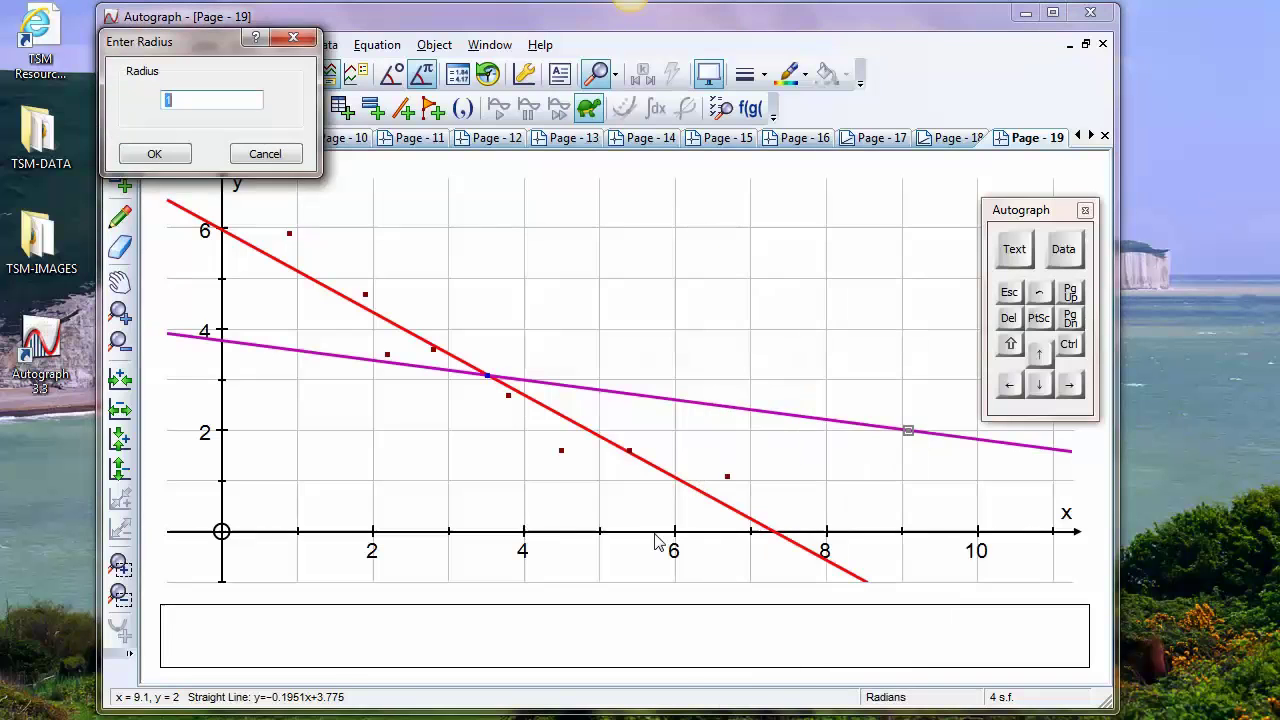
{"action": "left_click", "coordinate": [1063, 249]}
{"action": "left_click_drag", "start_coordinate": [1073, 222], "coordinate": [797, 252]}
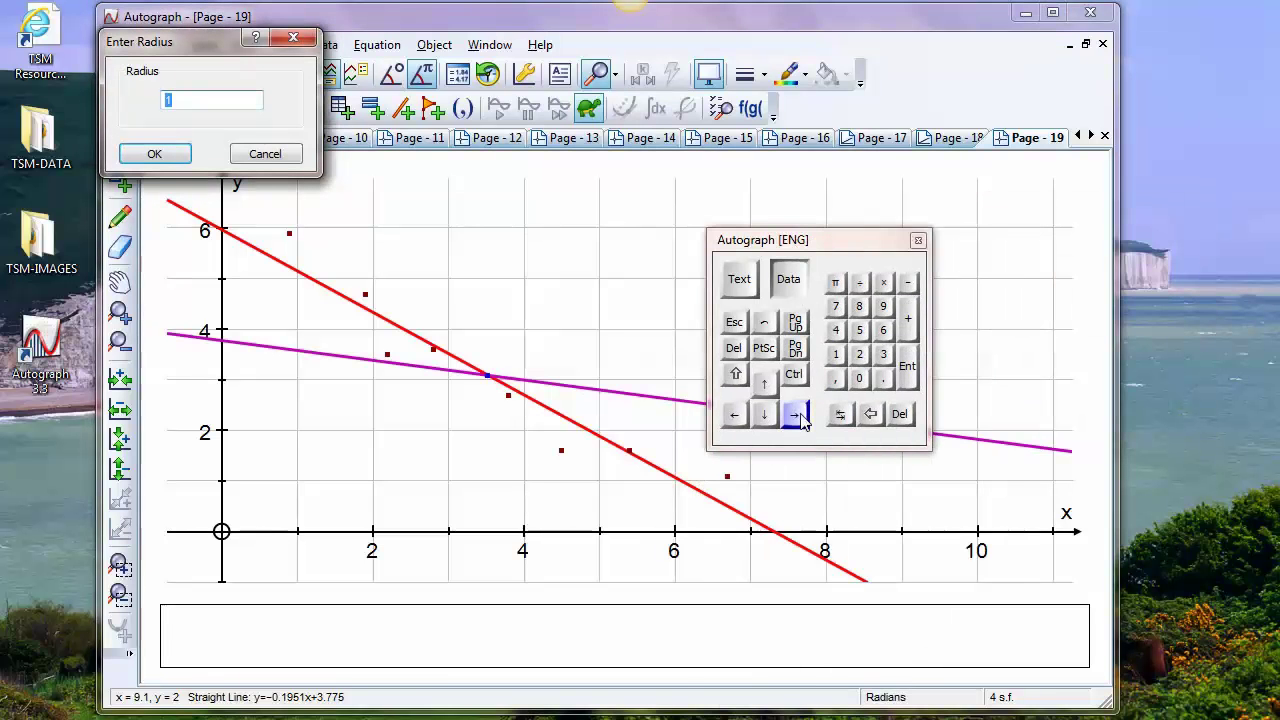
{"action": "left_click", "coordinate": [883, 378]}
{"action": "left_click", "coordinate": [837, 358]}
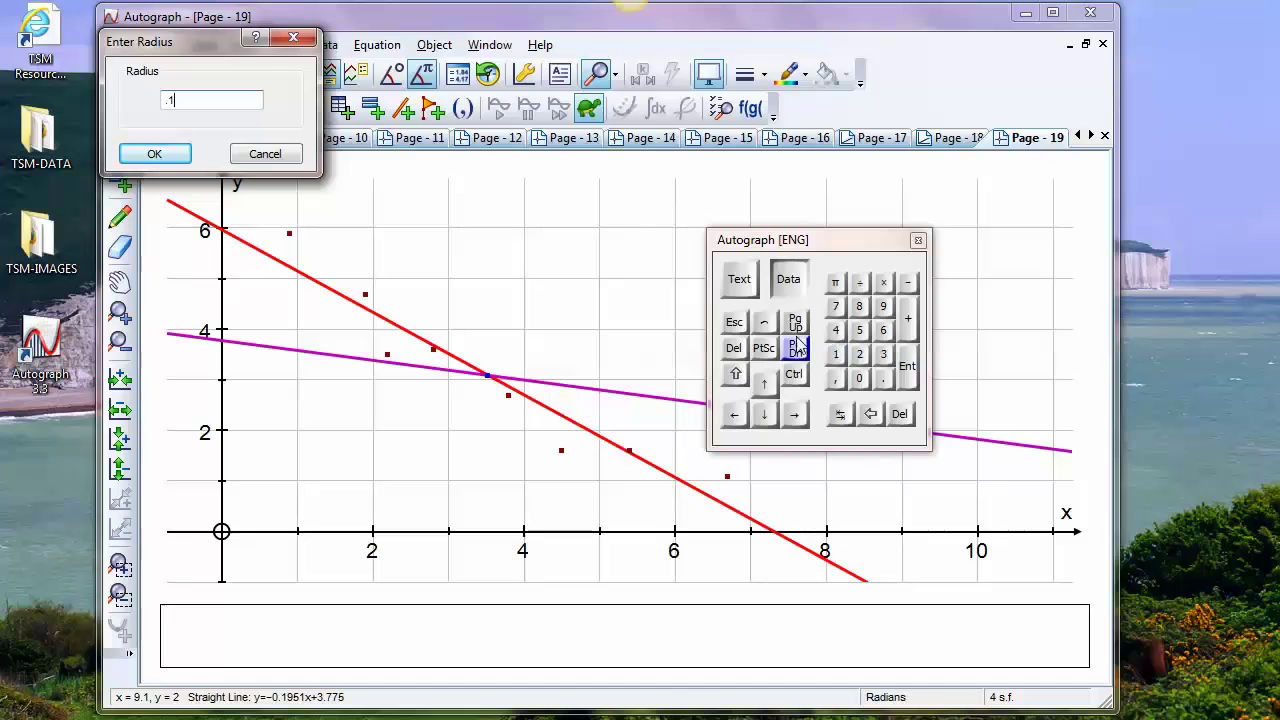
{"action": "left_click", "coordinate": [789, 280]}
{"action": "left_click_drag", "start_coordinate": [770, 248], "coordinate": [1160, 272]}
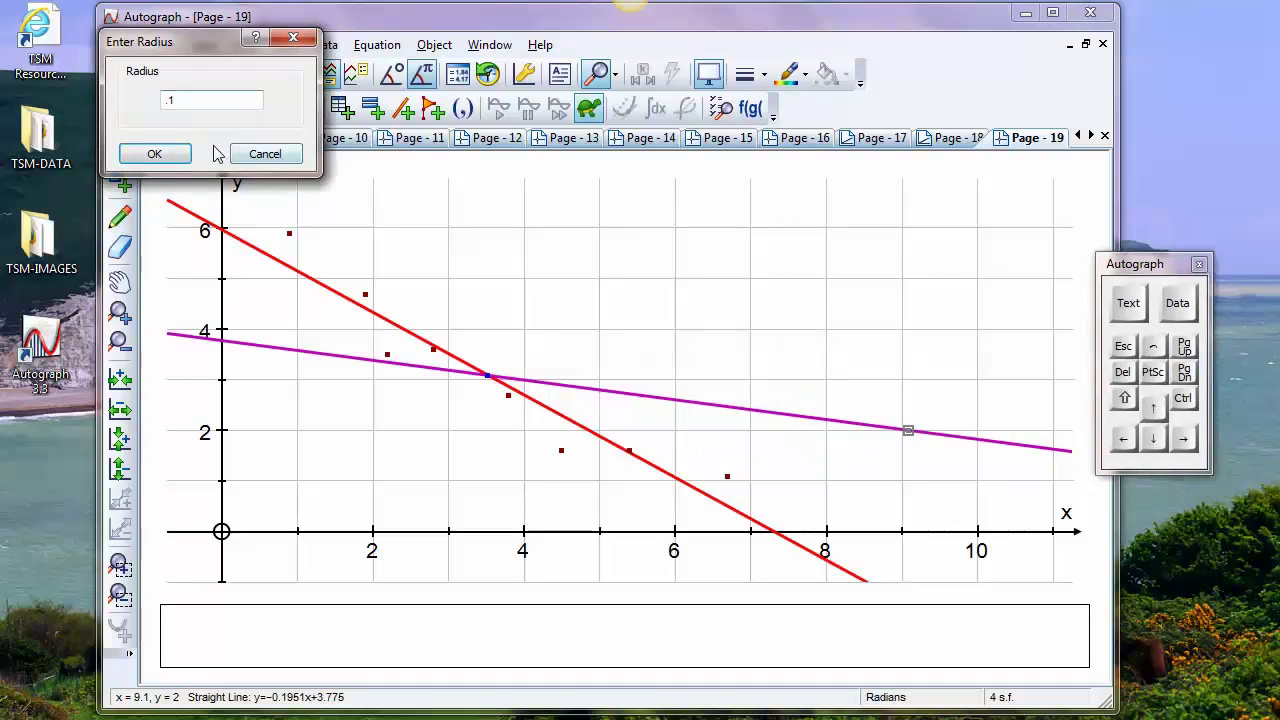
{"action": "left_click", "coordinate": [154, 153]}
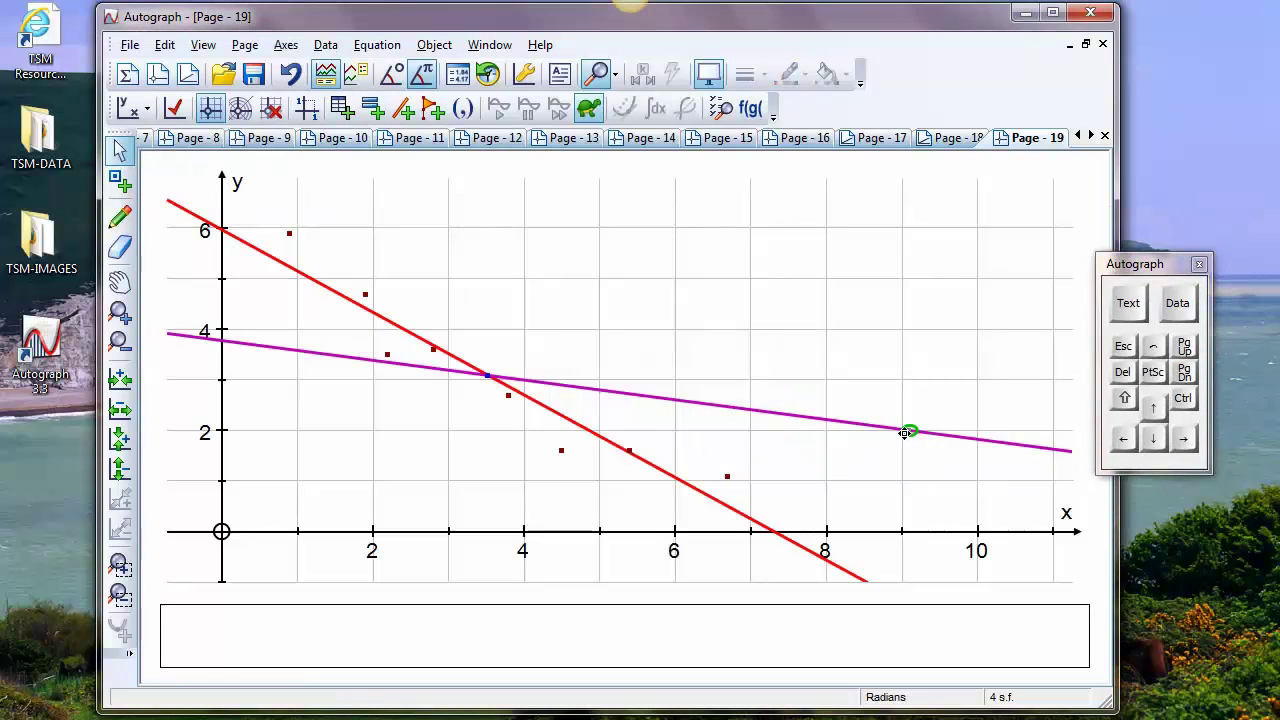
{"action": "left_click_drag", "start_coordinate": [905, 432], "coordinate": [924, 450]}
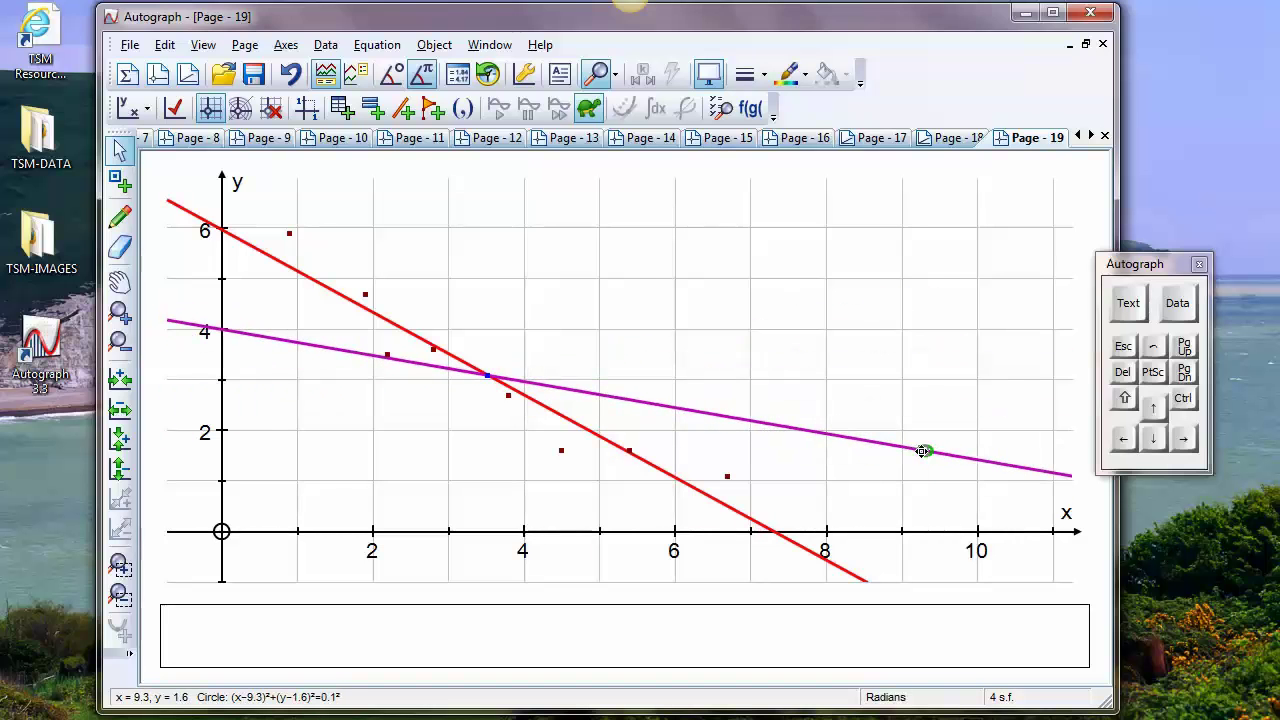
Step: Hide the red regression line, then select the data set together with the magenta line
{"action": "left_click", "coordinate": [654, 464]}
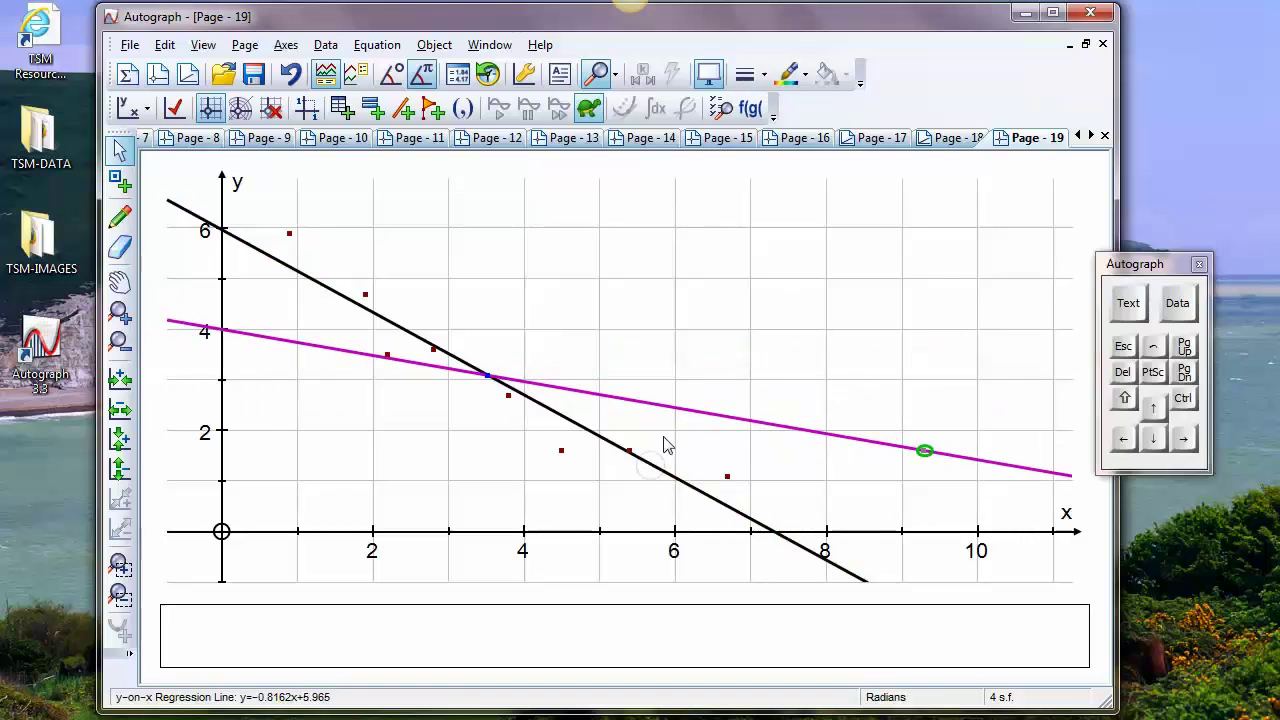
{"action": "right_click", "coordinate": [713, 235]}
{"action": "left_click", "coordinate": [779, 360]}
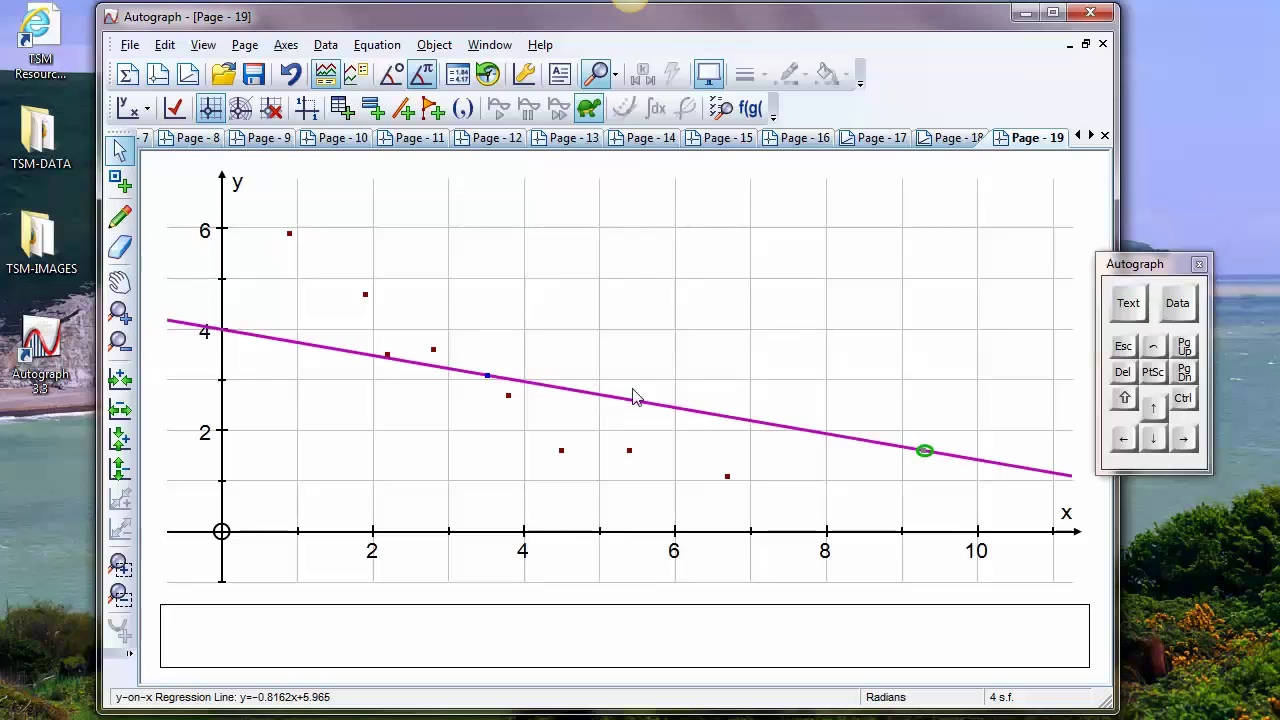
{"action": "left_click", "coordinate": [365, 294]}
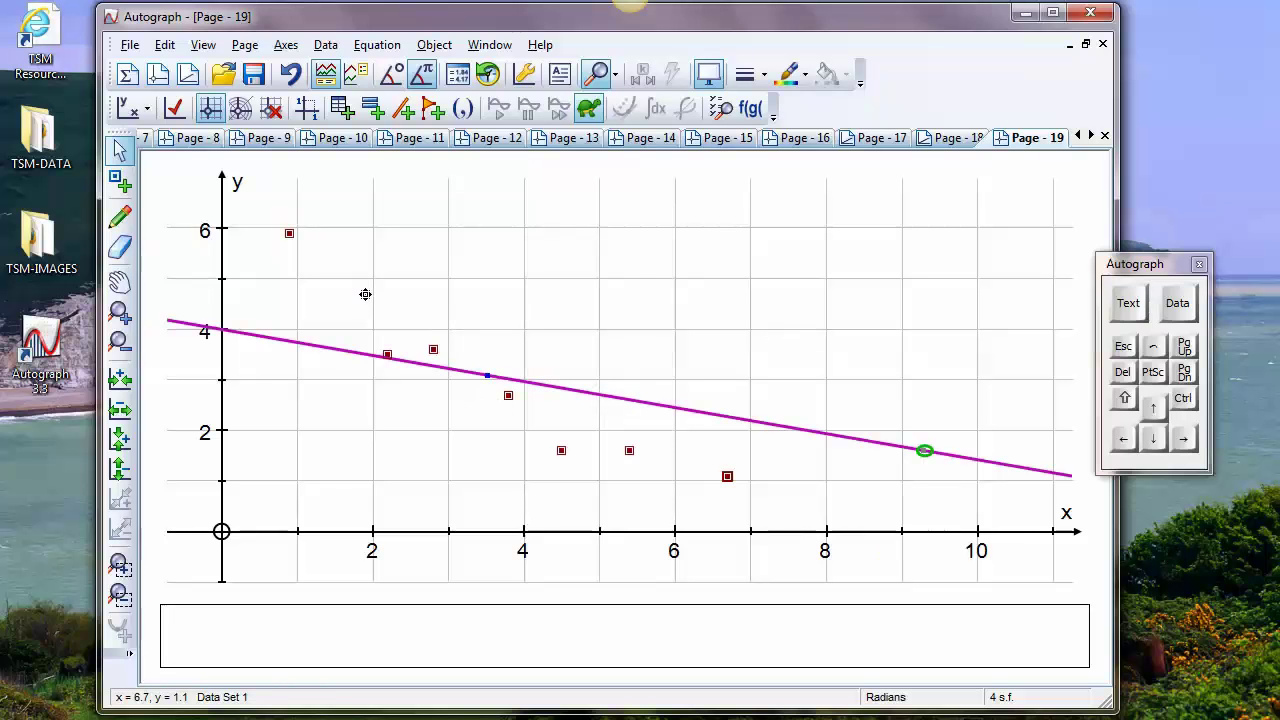
{"action": "left_click", "coordinate": [330, 347]}
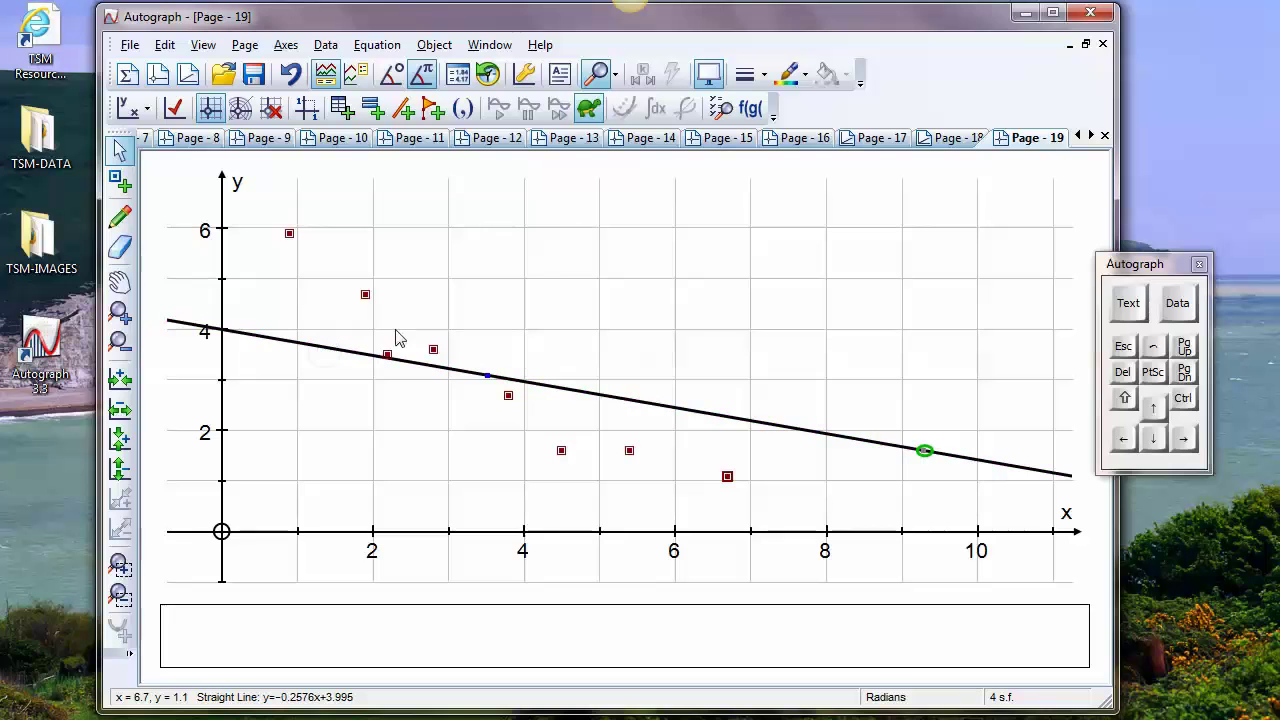
{"action": "right_click", "coordinate": [708, 193]}
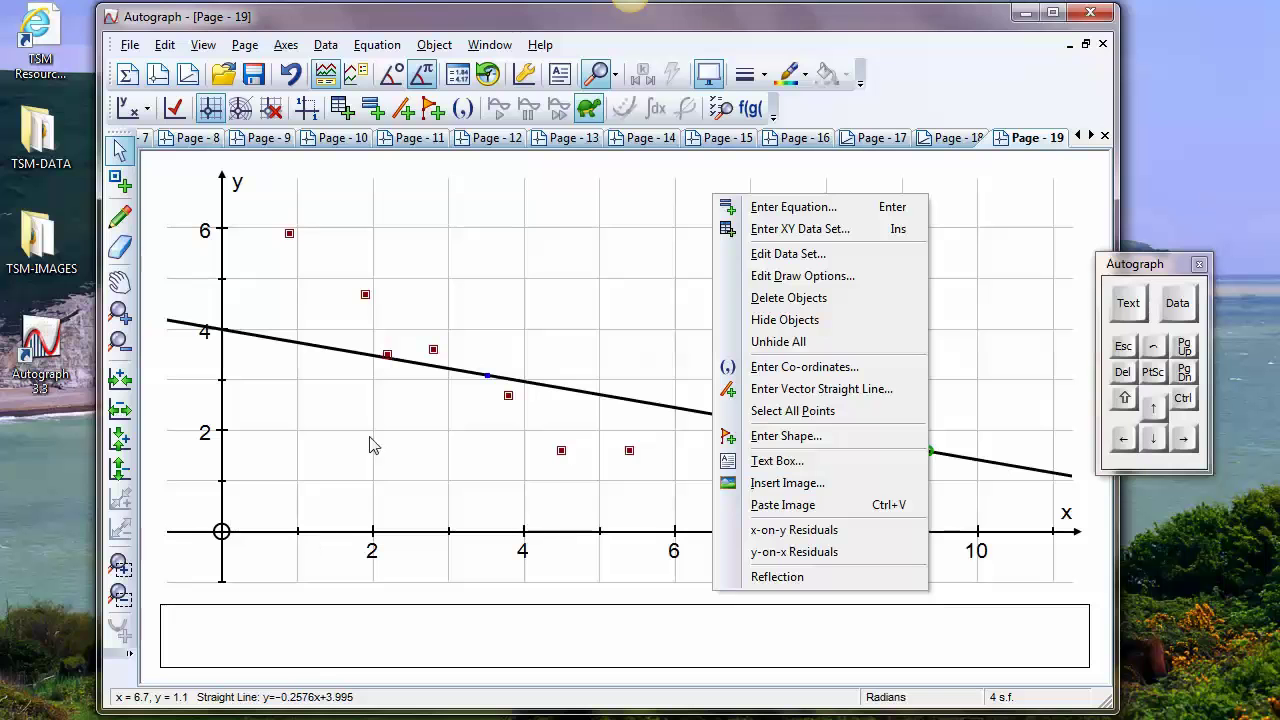
Step: Sketch freehand residual lines and squares for several points down to the line
{"action": "left_click", "coordinate": [120, 218]}
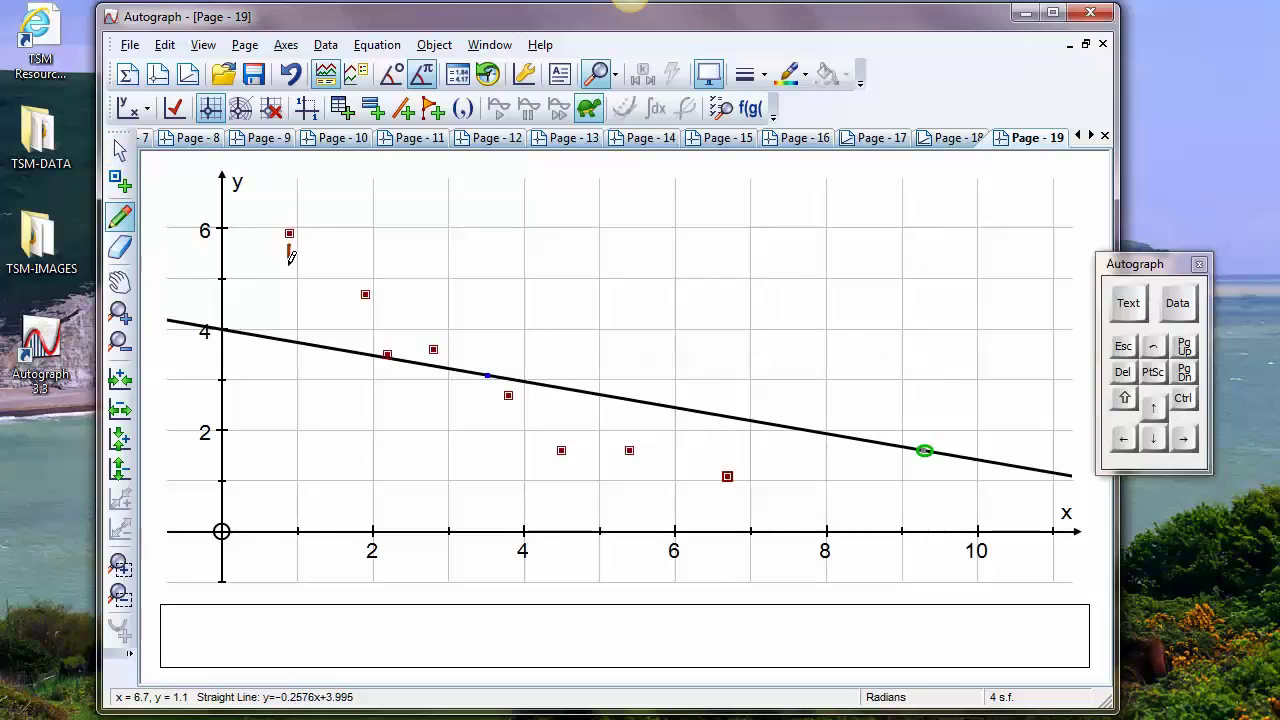
{"action": "left_click_drag", "start_coordinate": [291, 256], "coordinate": [290, 318]}
{"action": "left_click_drag", "start_coordinate": [366, 354], "coordinate": [365, 358]}
{"action": "left_click_drag", "start_coordinate": [555, 436], "coordinate": [555, 444]}
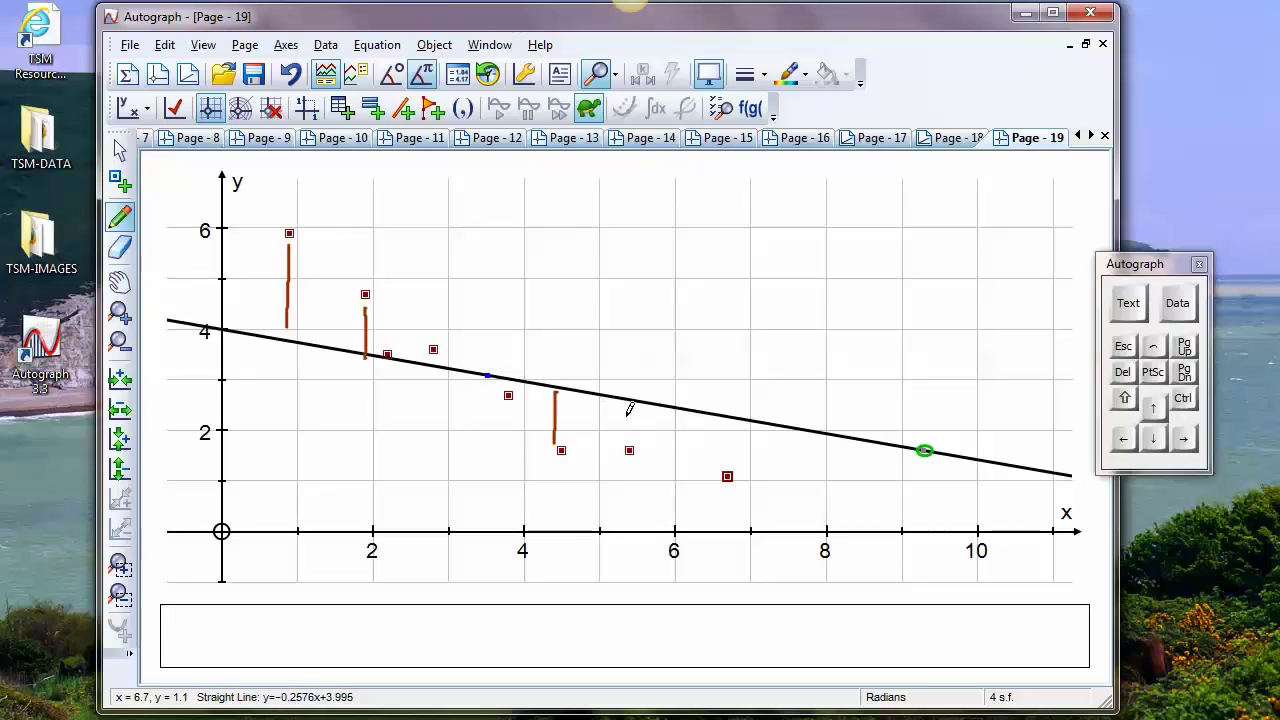
{"action": "left_click_drag", "start_coordinate": [628, 406], "coordinate": [628, 446]}
{"action": "mouse_move", "coordinate": [323, 247]}
{"action": "left_mouse_down"}
{"action": "mouse_move", "coordinate": [395, 254]}
{"action": "mouse_move", "coordinate": [392, 308]}
{"action": "left_mouse_up"}
{"action": "mouse_move", "coordinate": [285, 338]}
{"action": "left_mouse_down"}
{"action": "mouse_move", "coordinate": [390, 321]}
{"action": "mouse_move", "coordinate": [384, 294]}
{"action": "mouse_move", "coordinate": [358, 310]}
{"action": "mouse_move", "coordinate": [375, 350]}
{"action": "left_mouse_up"}
{"action": "mouse_move", "coordinate": [556, 396]}
{"action": "left_mouse_down"}
{"action": "mouse_move", "coordinate": [617, 394]}
{"action": "mouse_move", "coordinate": [540, 445]}
{"action": "left_mouse_up"}
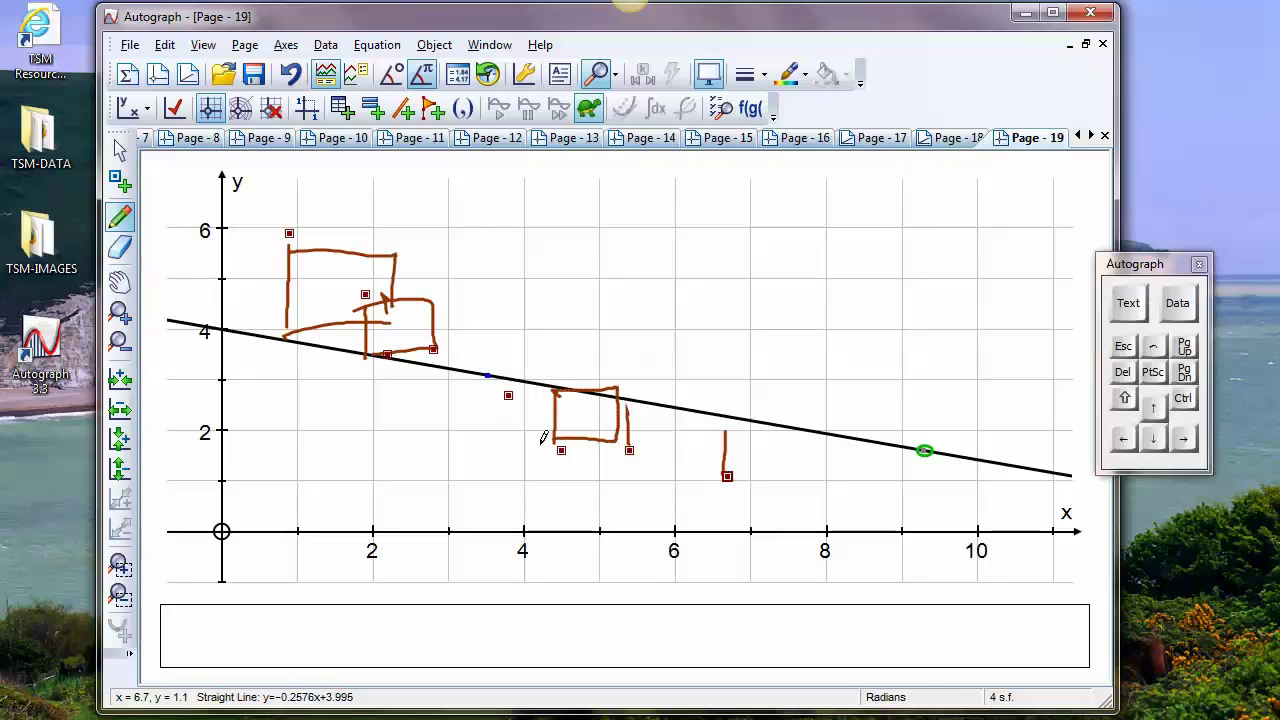
{"action": "left_click_drag", "start_coordinate": [499, 302], "coordinate": [502, 306]}
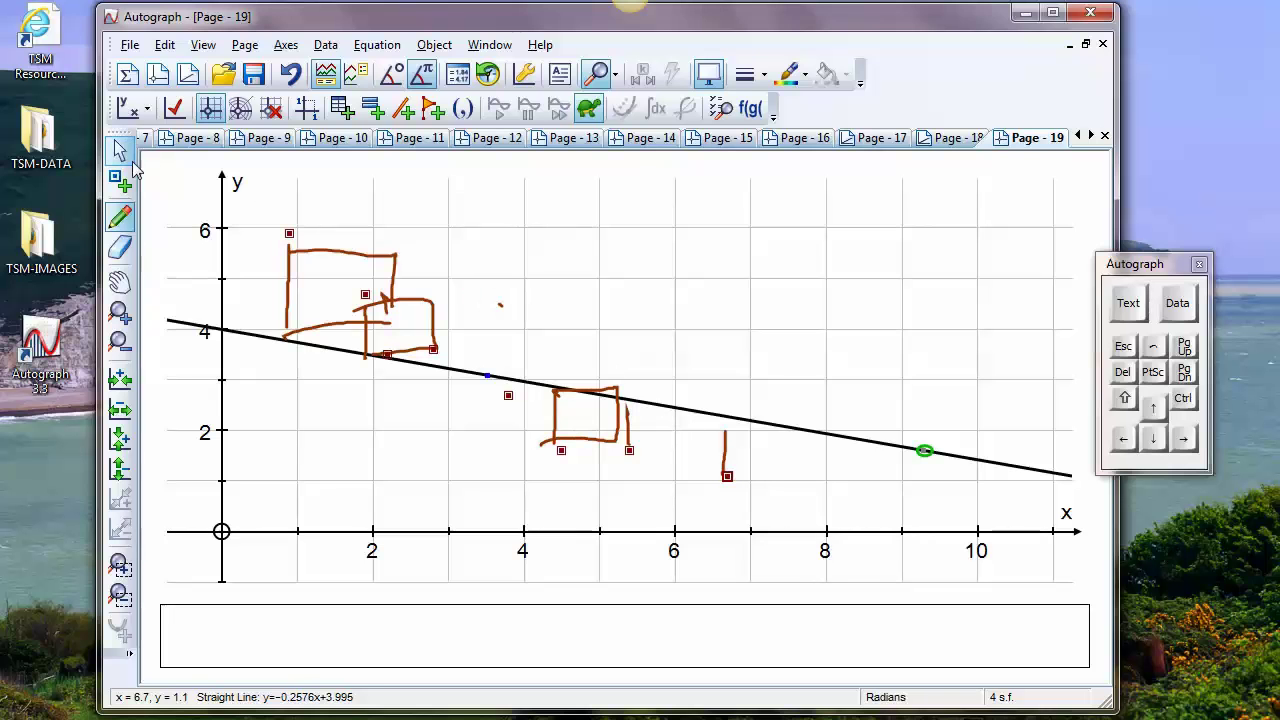
Step: Select all scribbles from the Edit menu and delete them
{"action": "left_click", "coordinate": [119, 150]}
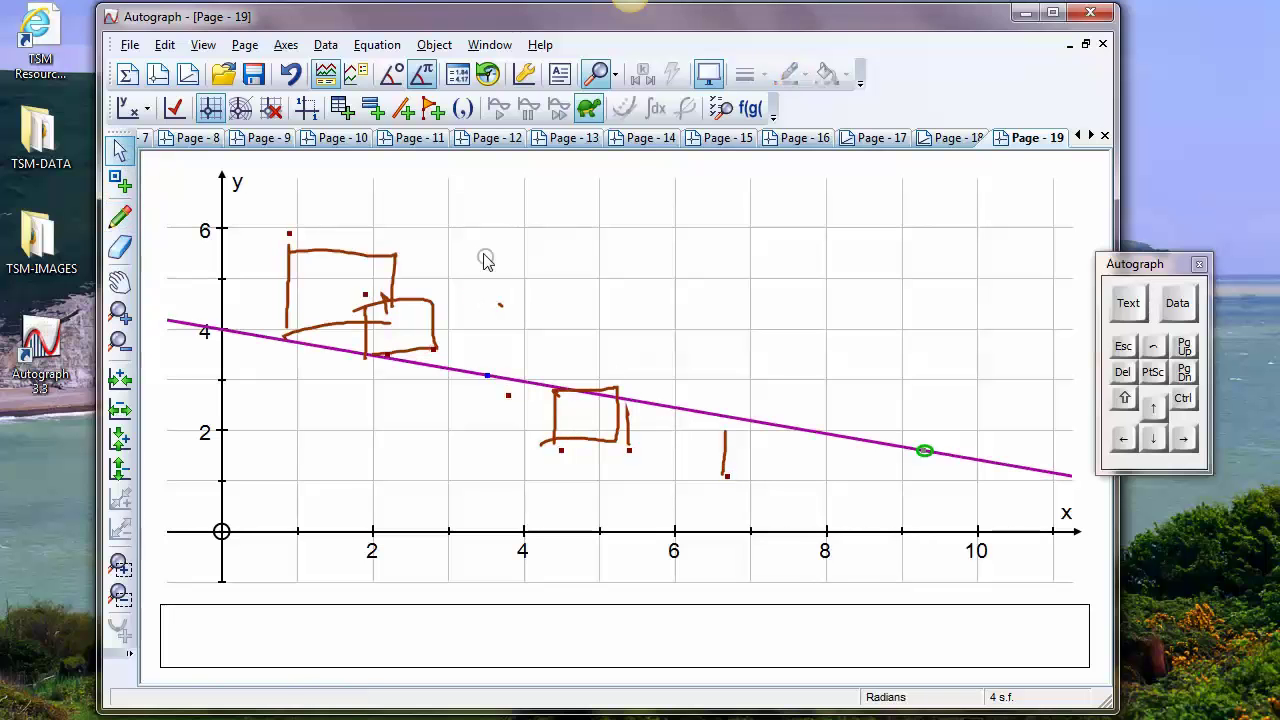
{"action": "left_click", "coordinate": [164, 45]}
{"action": "left_click", "coordinate": [227, 163]}
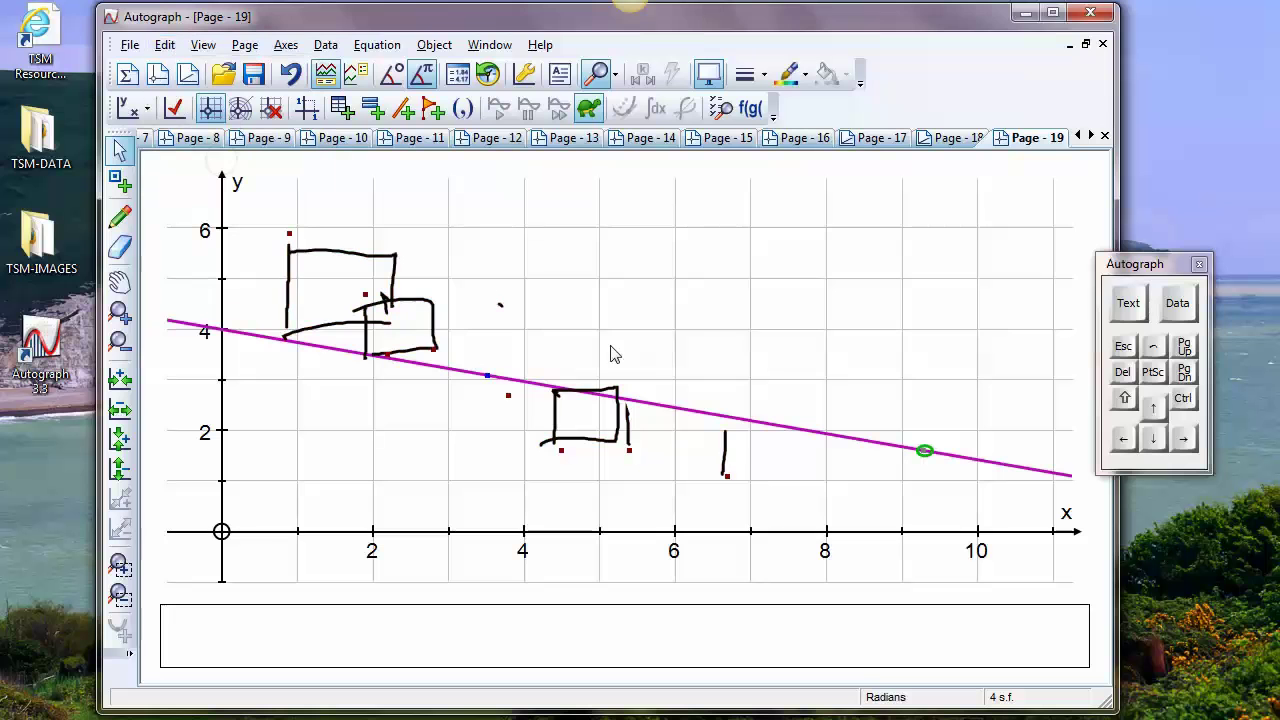
{"action": "left_click", "coordinate": [1120, 372]}
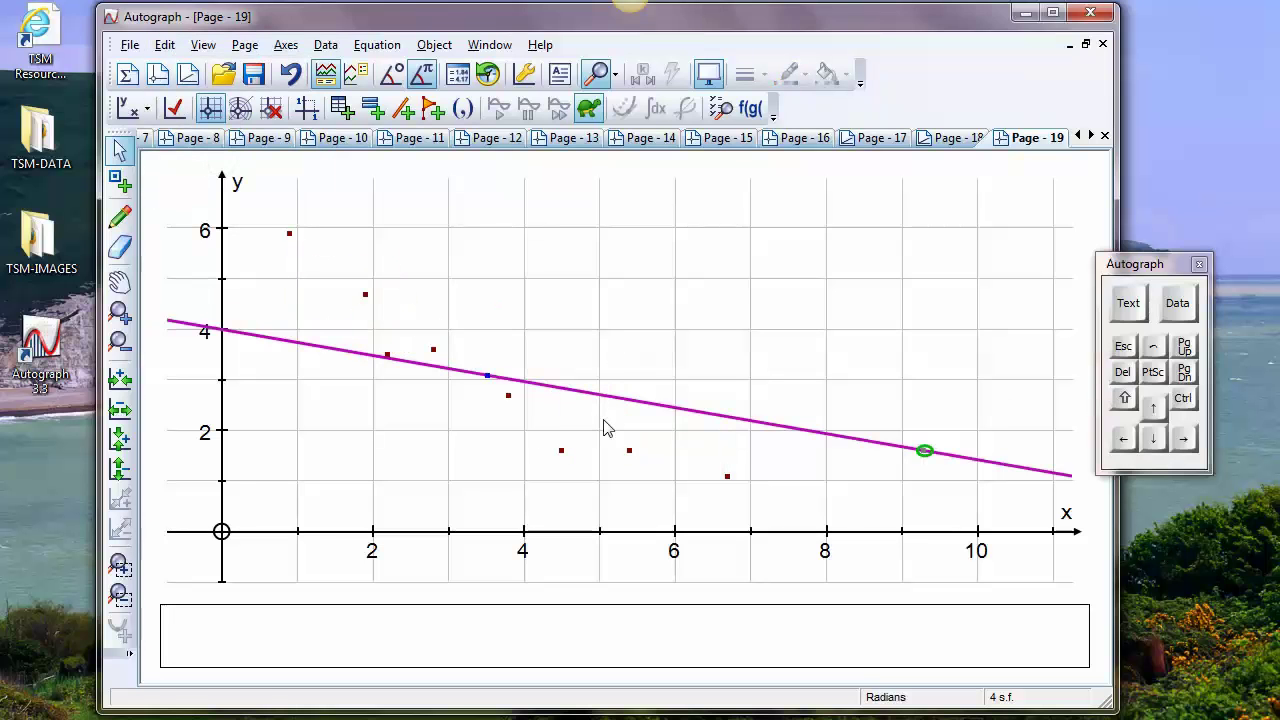
Step: Show y-on-x residual lines to the magenta line and tilt it to reduce the squared total
{"action": "left_click", "coordinate": [561, 450]}
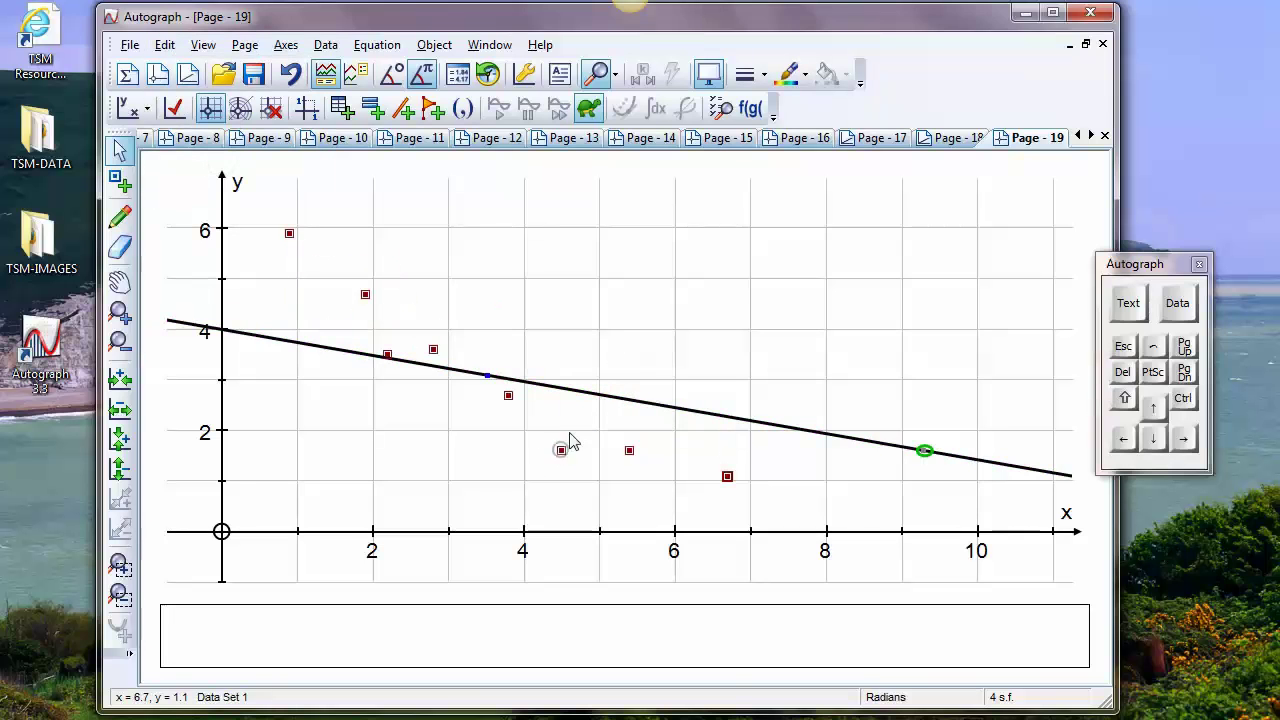
{"action": "left_click", "coordinate": [674, 223]}
{"action": "right_click", "coordinate": [684, 246]}
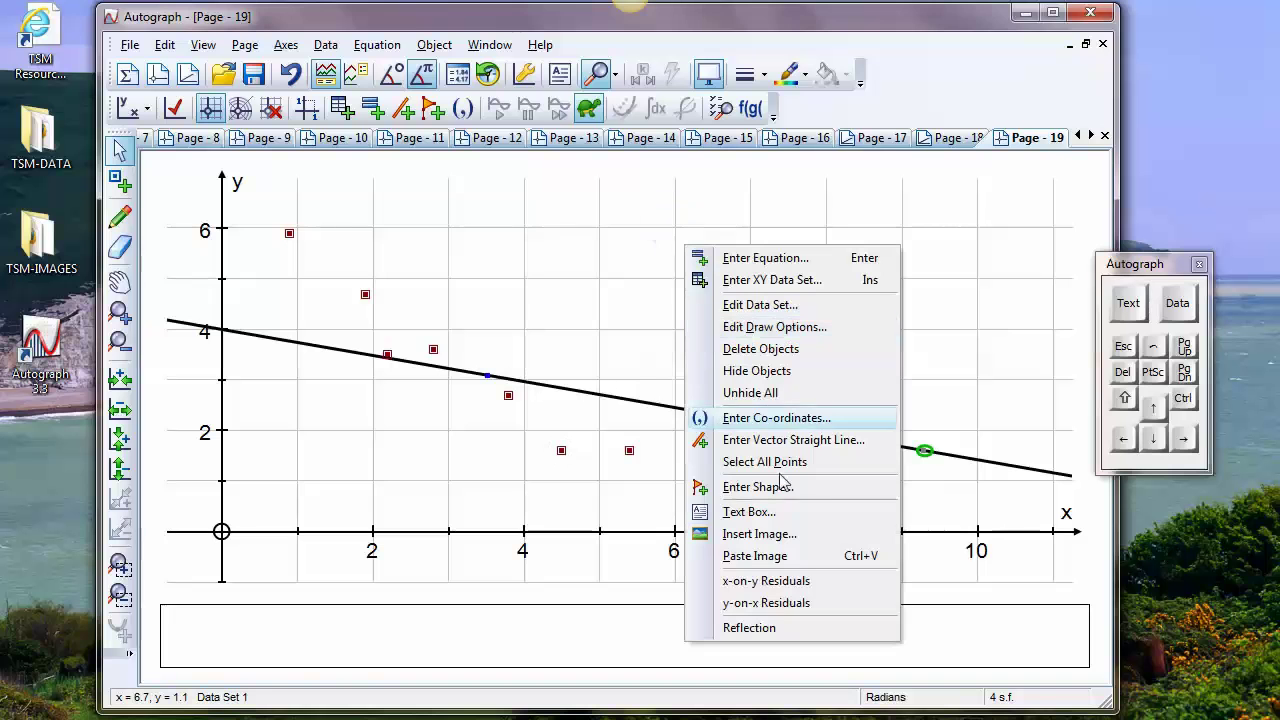
{"action": "left_click", "coordinate": [788, 604]}
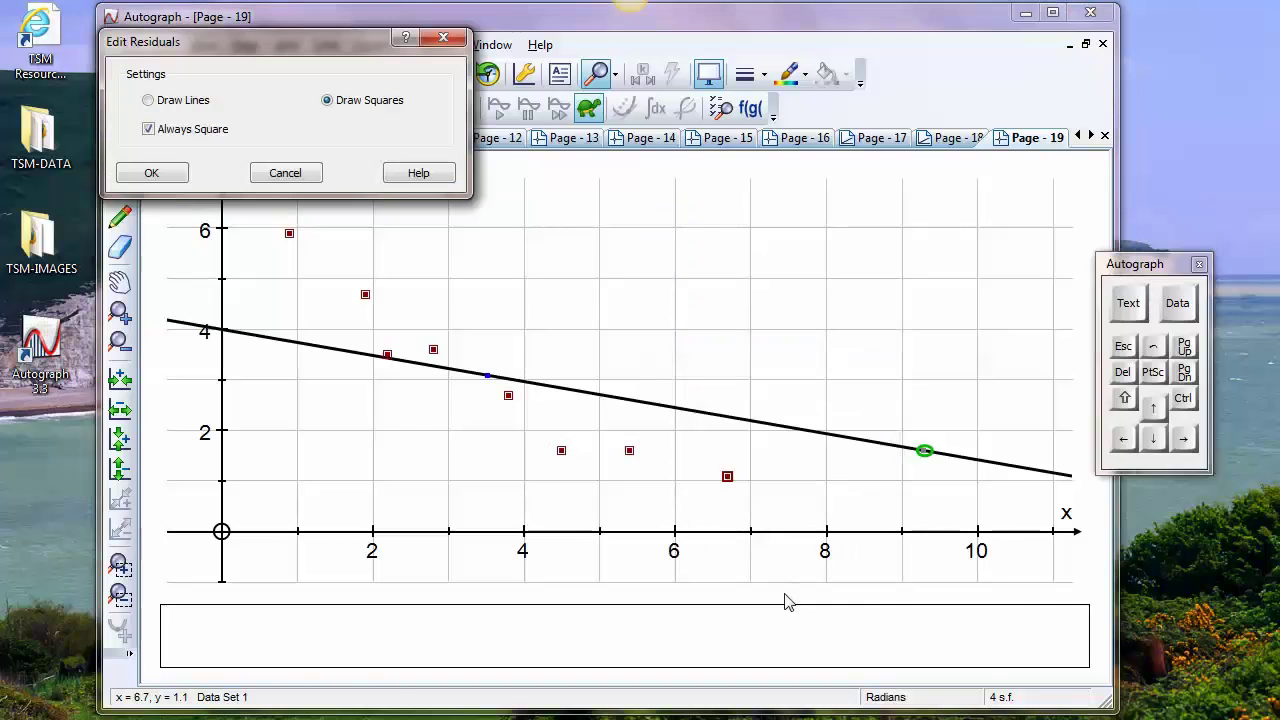
{"action": "left_click", "coordinate": [149, 100]}
{"action": "left_click", "coordinate": [151, 173]}
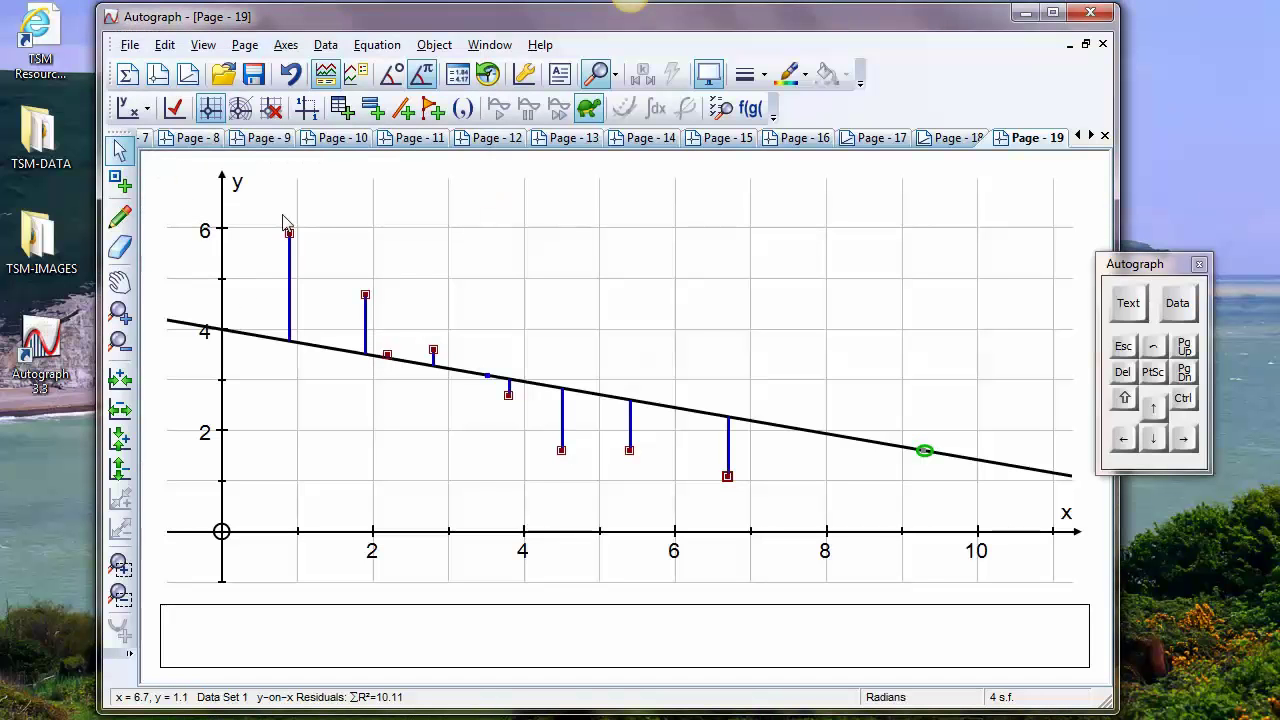
{"action": "left_click_drag", "start_coordinate": [927, 447], "coordinate": [813, 422]}
Step: Switch the residuals to drawn squares, totalling ΣR² = 11.65
{"action": "left_click", "coordinate": [365, 326]}
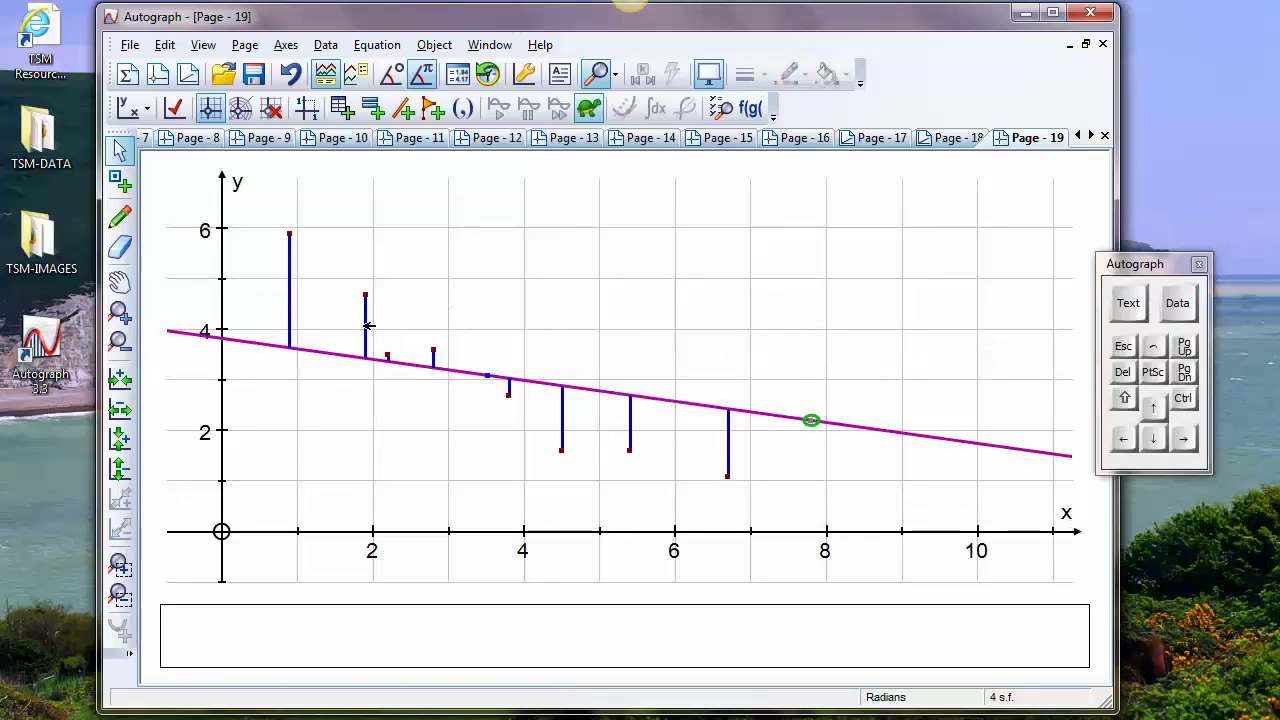
{"action": "double_click", "coordinate": [365, 326]}
{"action": "left_click", "coordinate": [327, 100]}
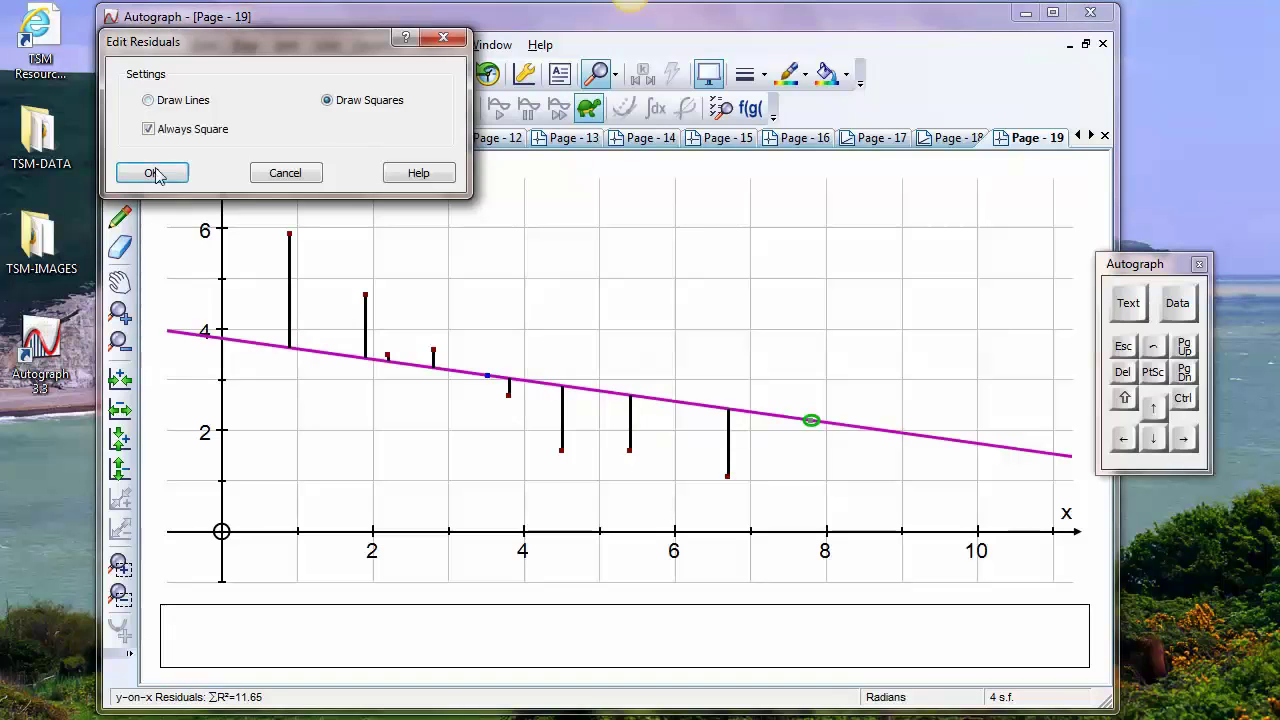
{"action": "left_click", "coordinate": [152, 173]}
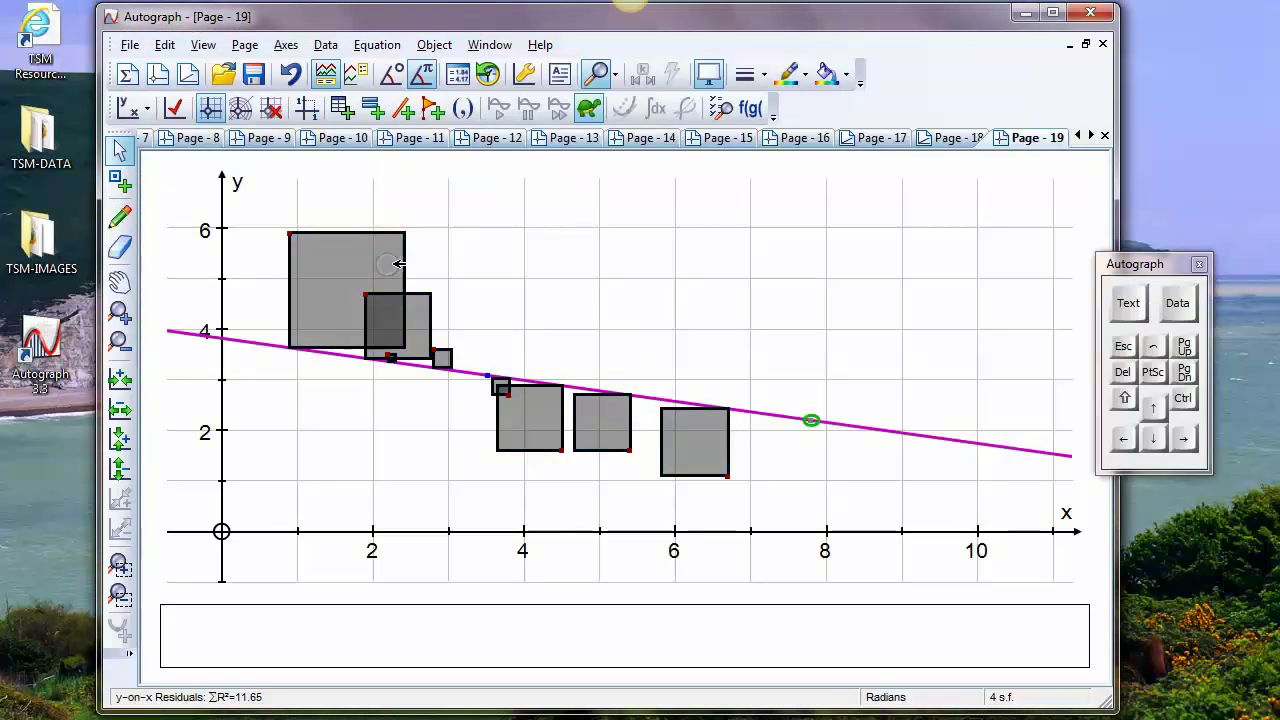
Step: Add a ∑R² text label above the residual squares, then tilt the line until ∑R² reads 1.866
{"action": "left_click", "coordinate": [558, 75]}
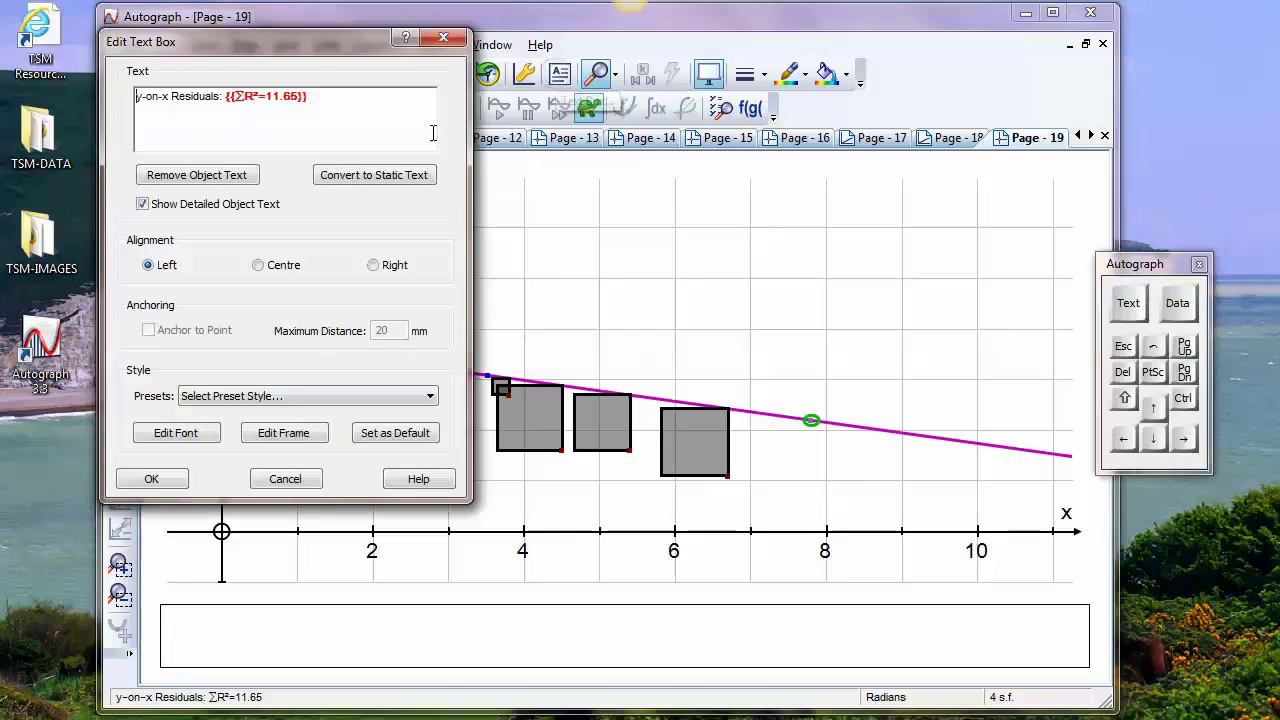
{"action": "left_click", "coordinate": [152, 479]}
{"action": "double_click", "coordinate": [631, 372]}
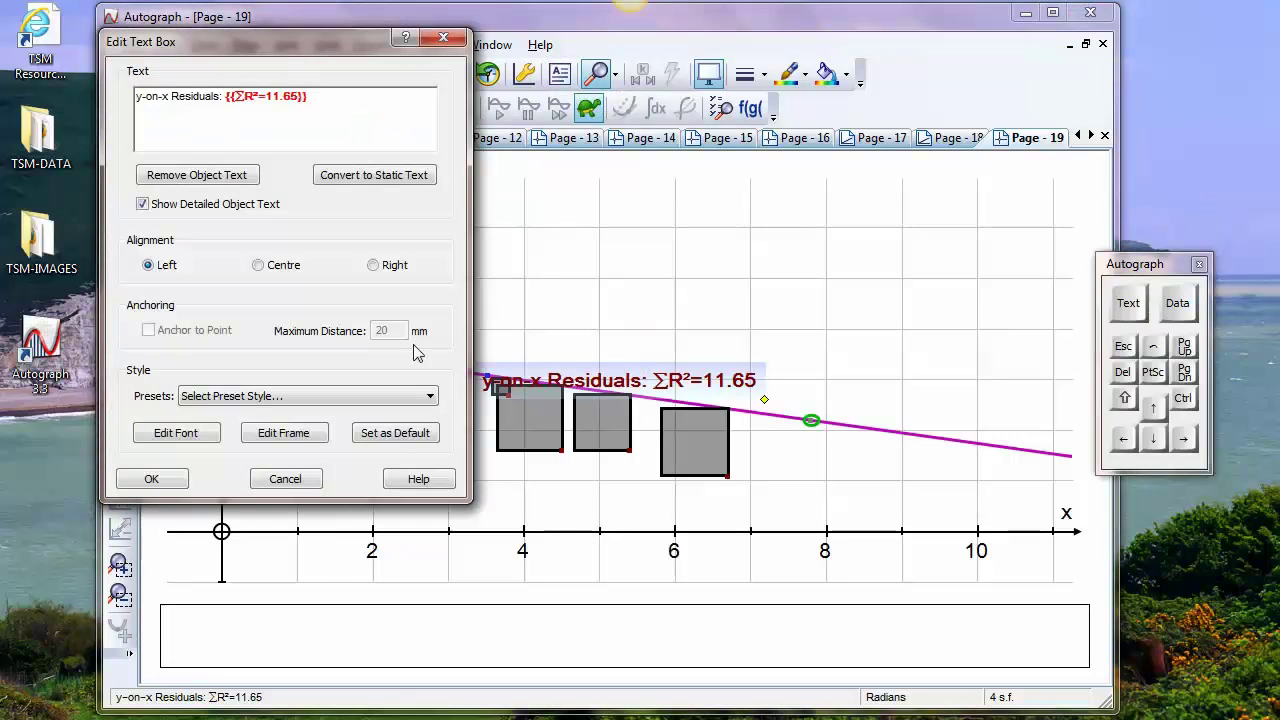
{"action": "left_click", "coordinate": [285, 479]}
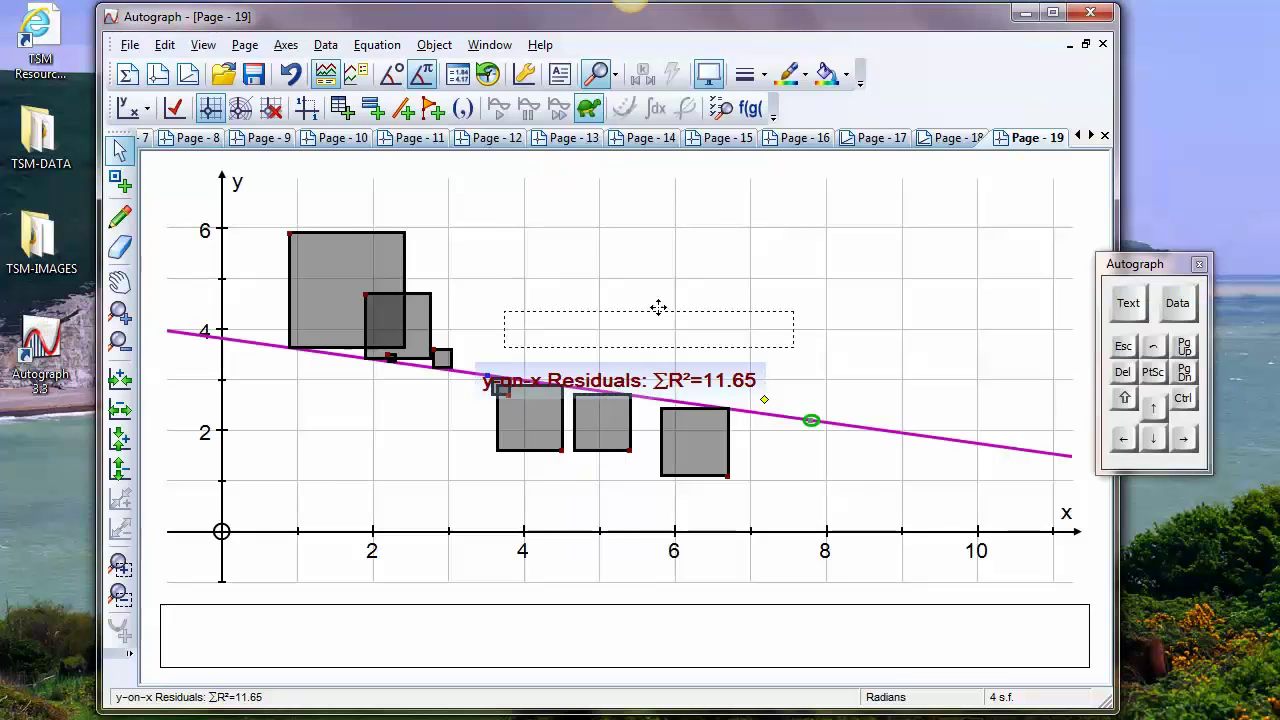
{"action": "left_click_drag", "start_coordinate": [658, 307], "coordinate": [682, 240]}
{"action": "left_click", "coordinate": [812, 360]}
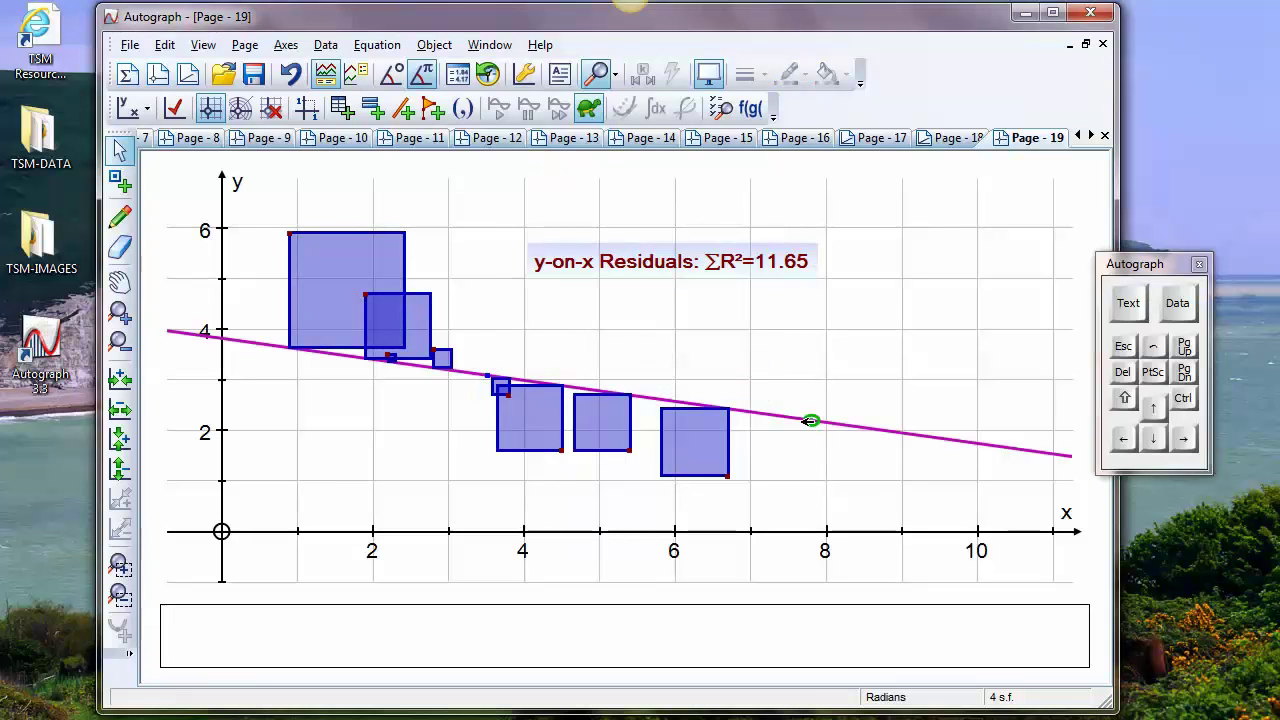
{"action": "left_click_drag", "start_coordinate": [811, 420], "coordinate": [781, 532]}
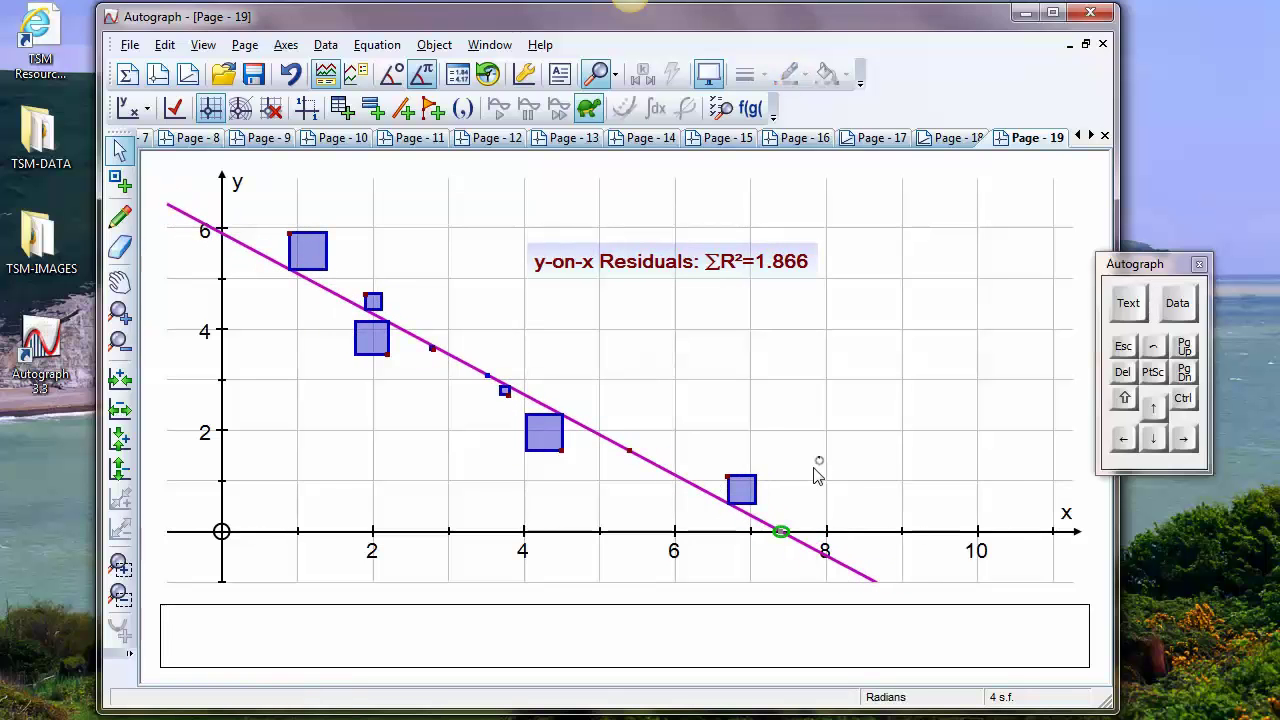
Step: Unhide all objects, move the line's point to x = 8, and start blank graph Page 20
{"action": "right_click", "coordinate": [749, 339]}
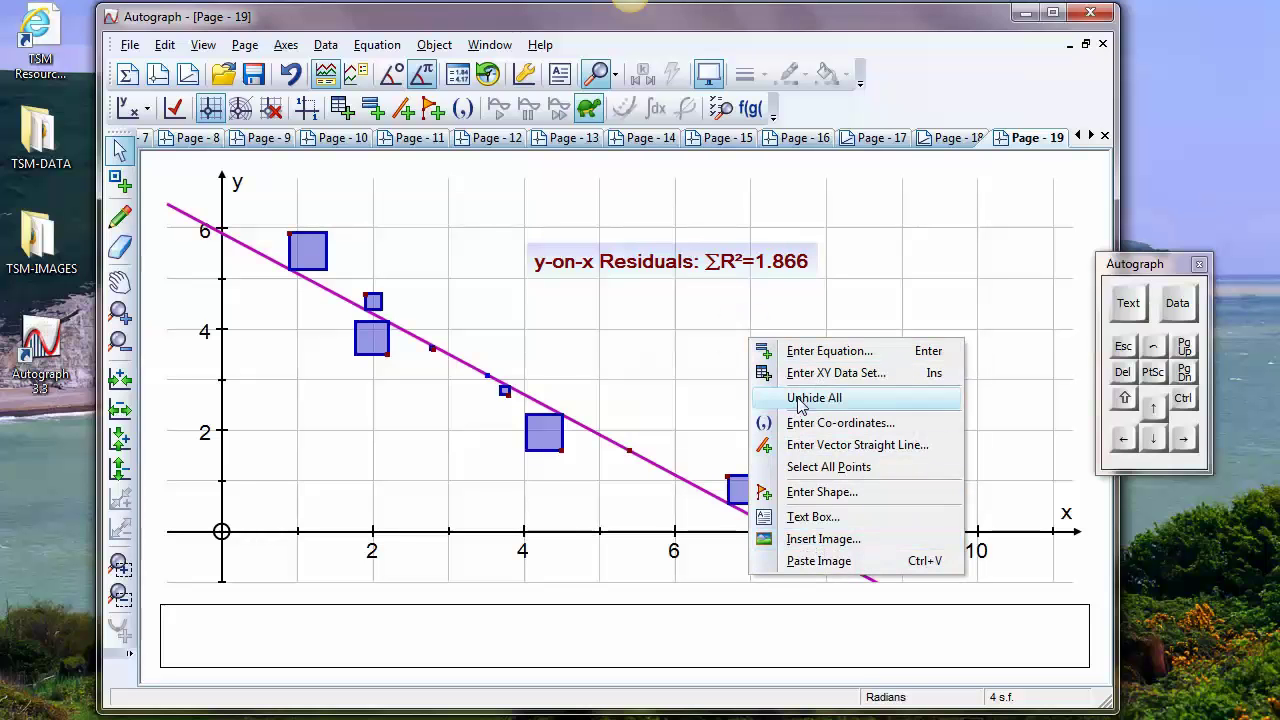
{"action": "left_click", "coordinate": [800, 400]}
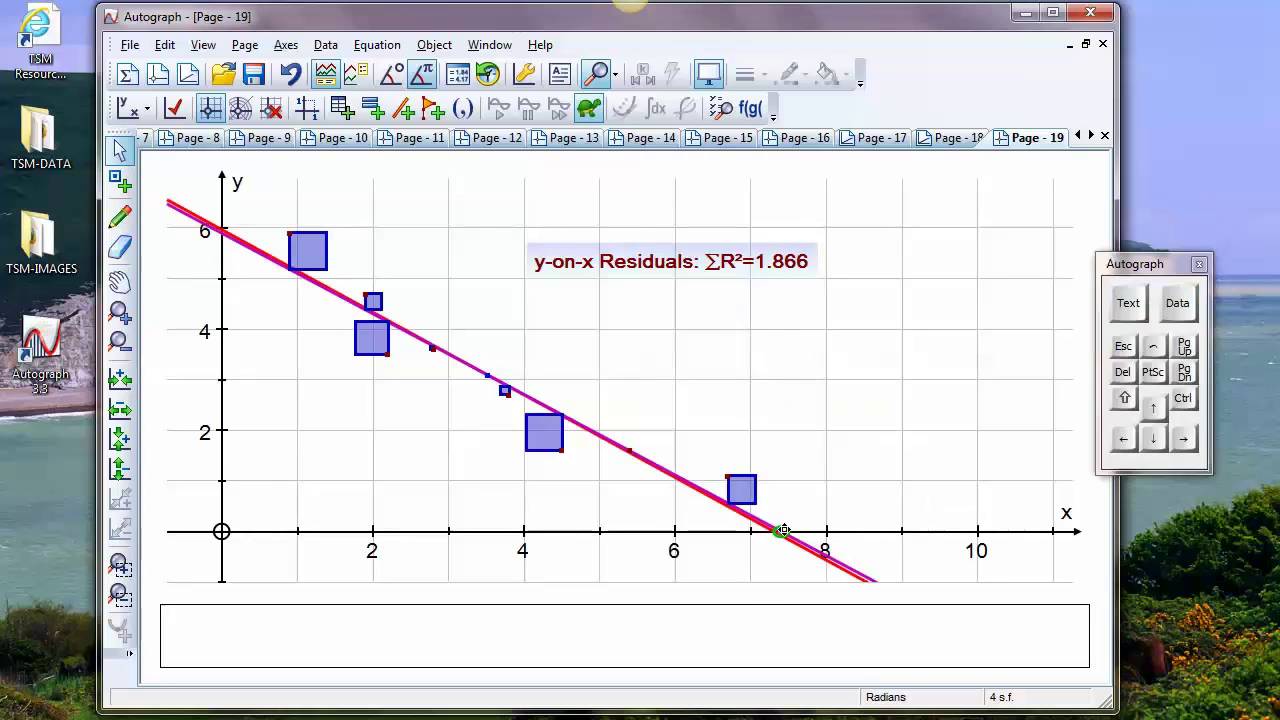
{"action": "left_click_drag", "start_coordinate": [784, 531], "coordinate": [826, 517]}
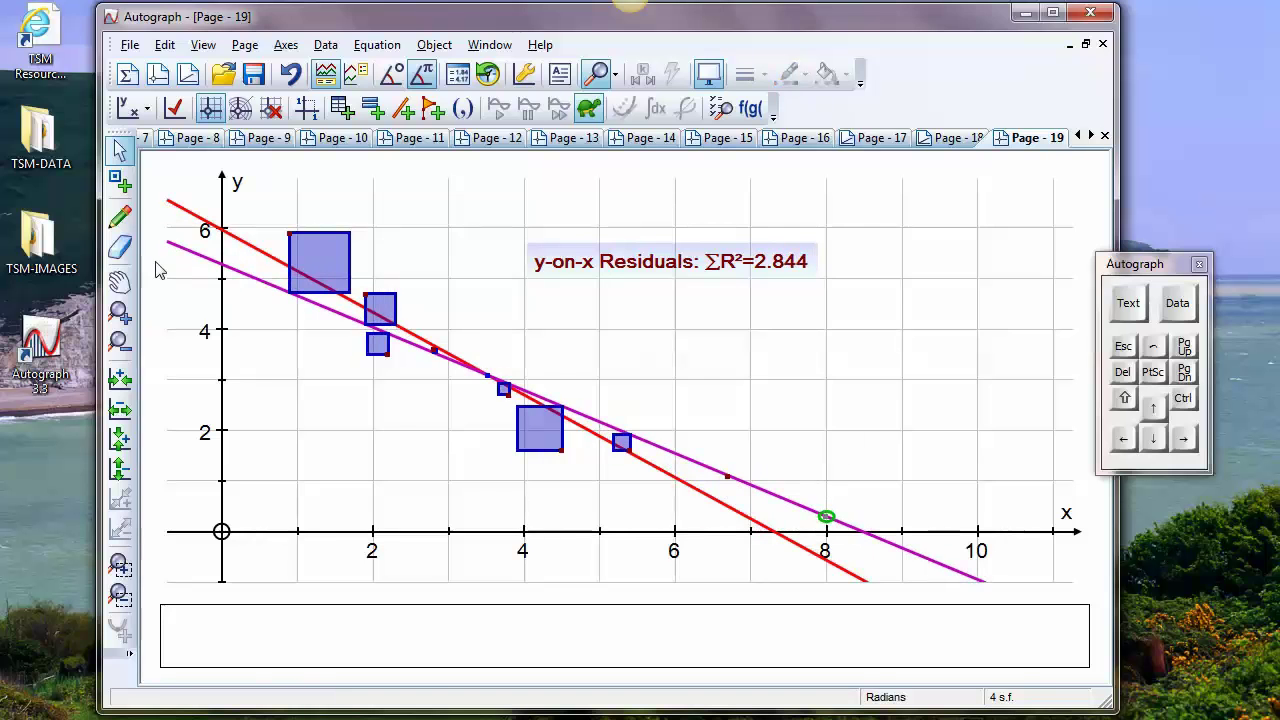
{"action": "left_click", "coordinate": [157, 74]}
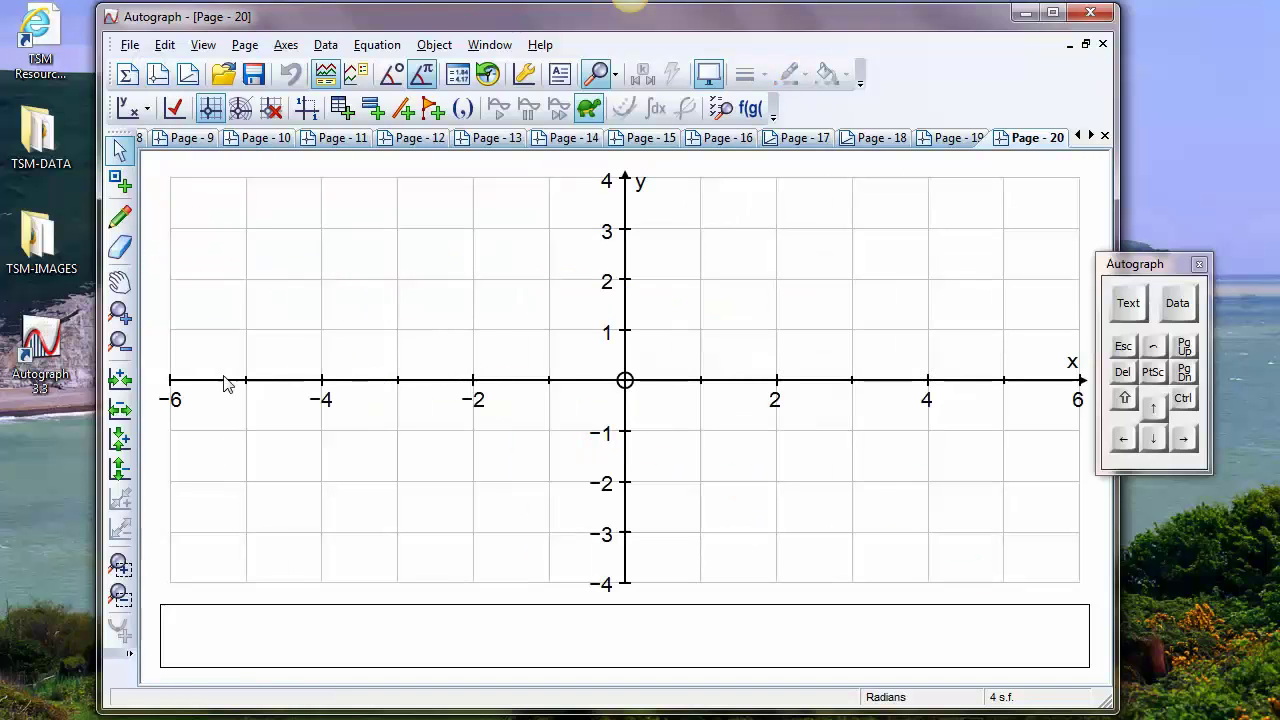
Step: Open BabyWeightData.xls from the TSM-DATA > WeightsOfBabies(1174) folder
{"action": "left_click", "coordinate": [35, 141]}
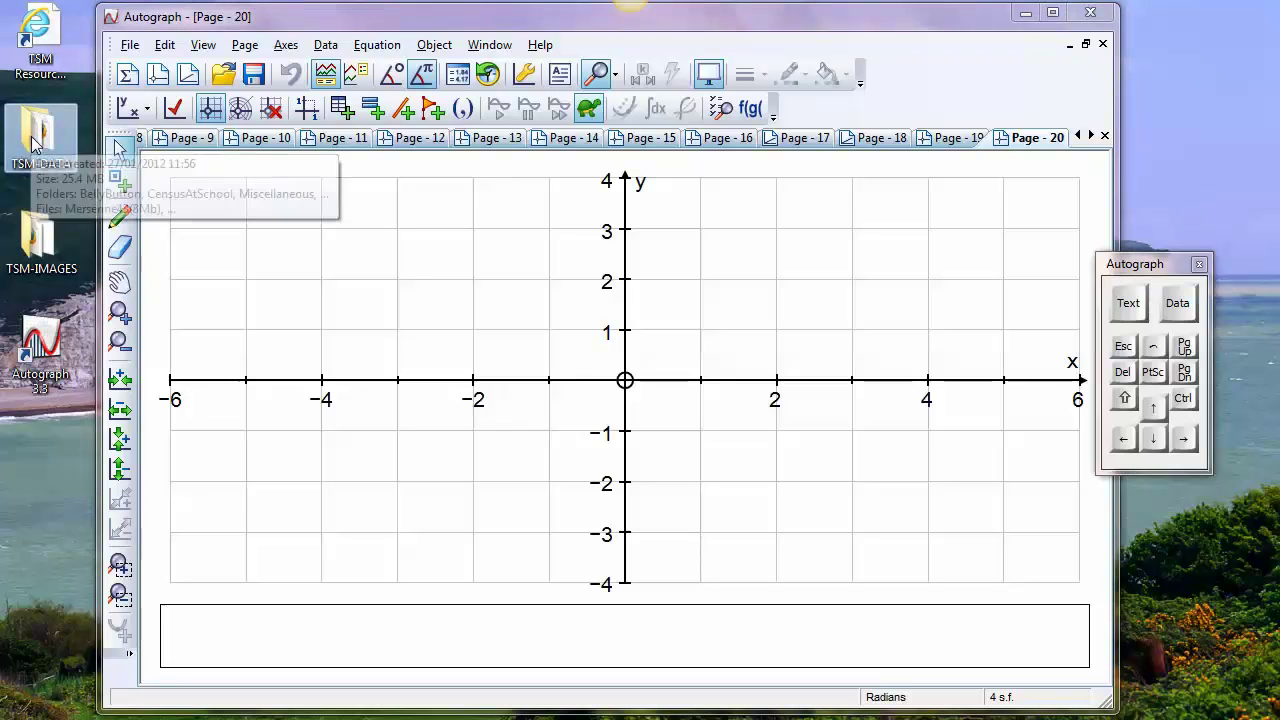
{"action": "double_click", "coordinate": [58, 155]}
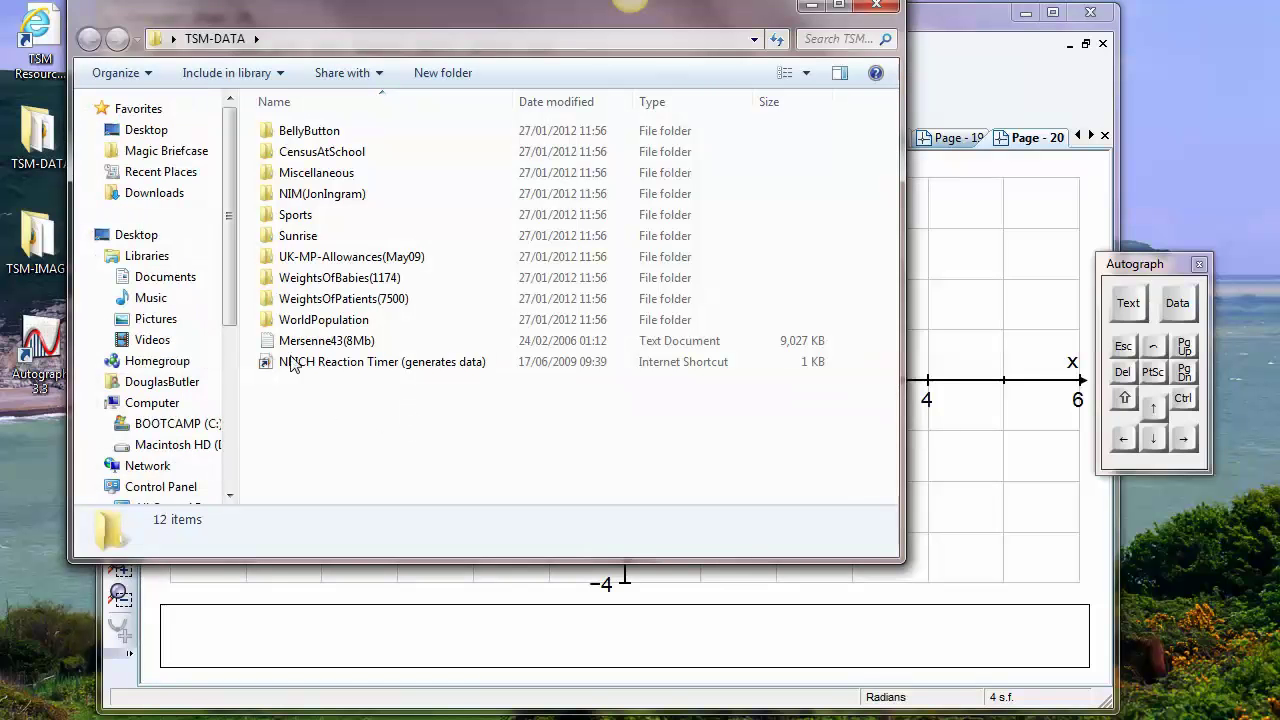
{"action": "double_click", "coordinate": [269, 278]}
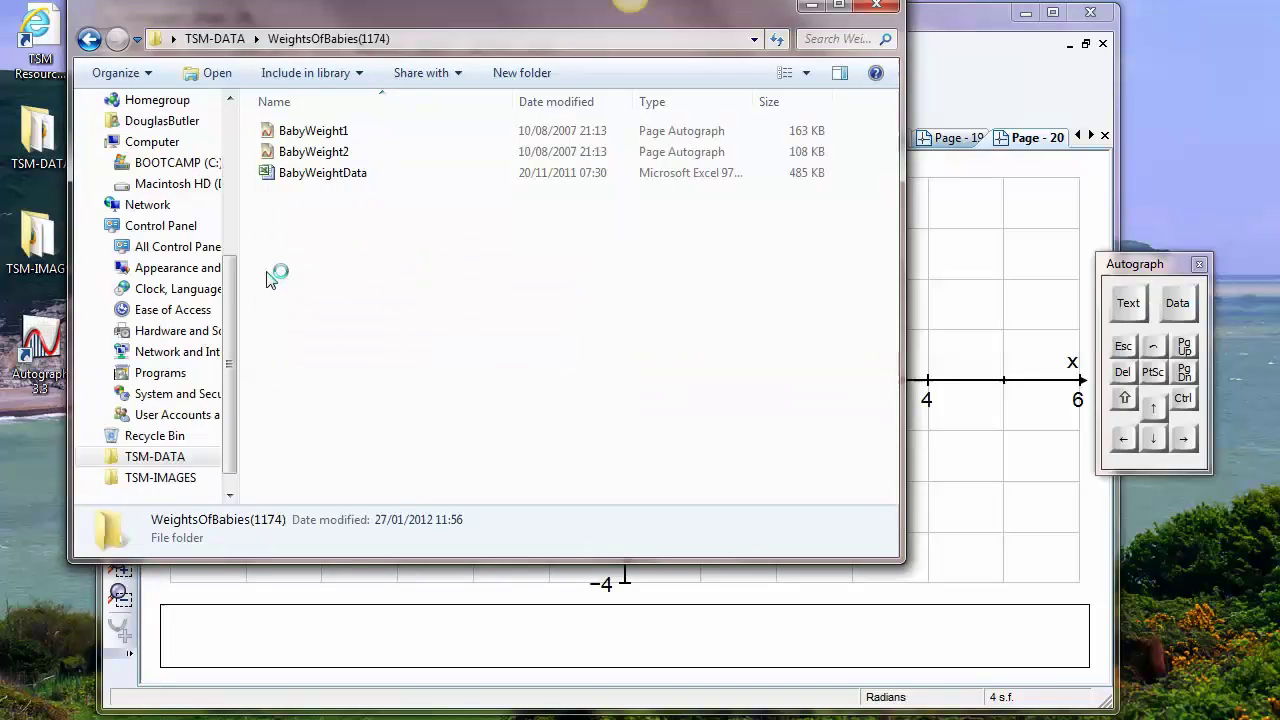
{"action": "left_click", "coordinate": [266, 178]}
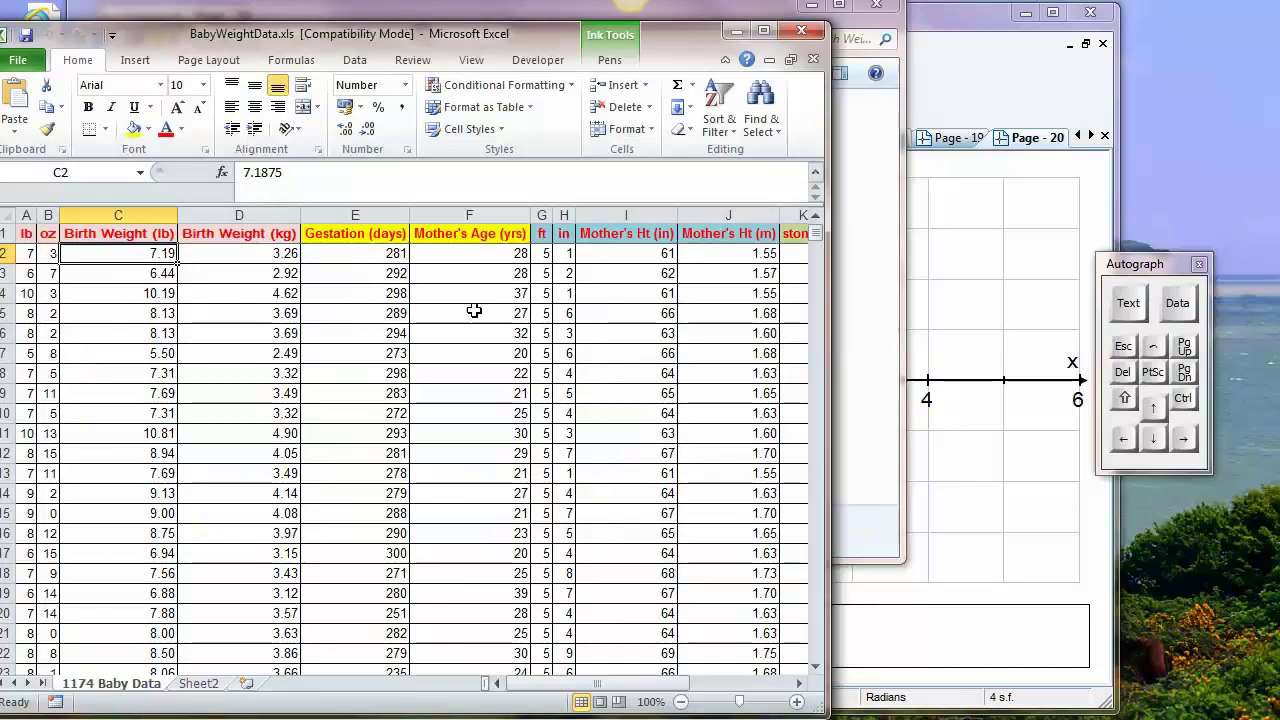
Step: Widen the Excel window and copy columns D:E, Birth Weight (kg) and Gestation (days)
{"action": "left_click_drag", "start_coordinate": [828, 261], "coordinate": [1141, 261]}
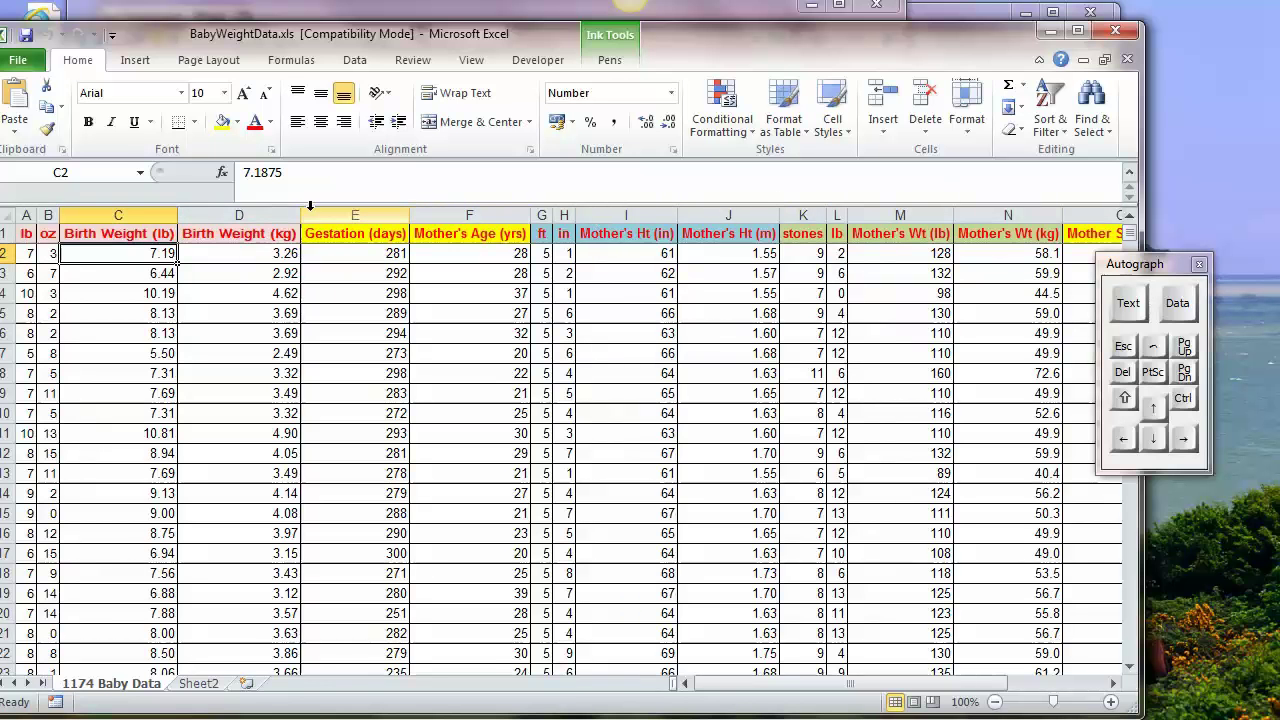
{"action": "left_click_drag", "start_coordinate": [245, 215], "coordinate": [318, 215]}
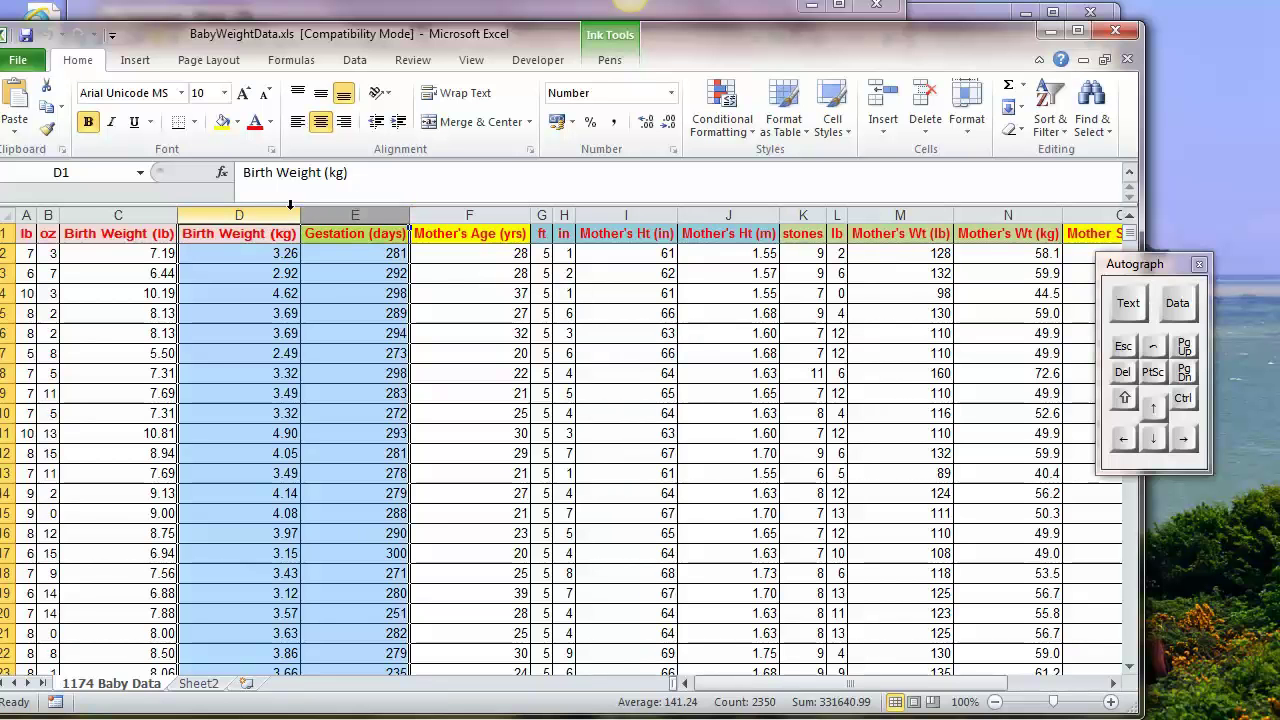
{"action": "right_click", "coordinate": [284, 218]}
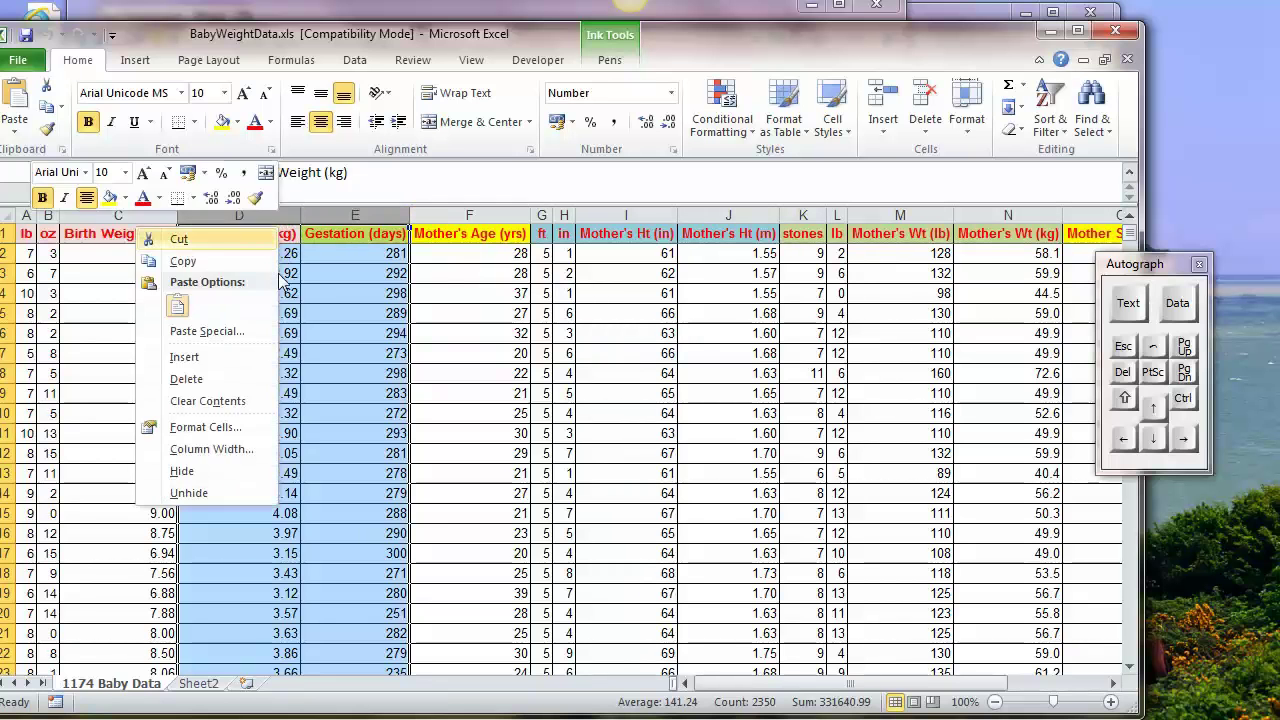
{"action": "left_click", "coordinate": [185, 254]}
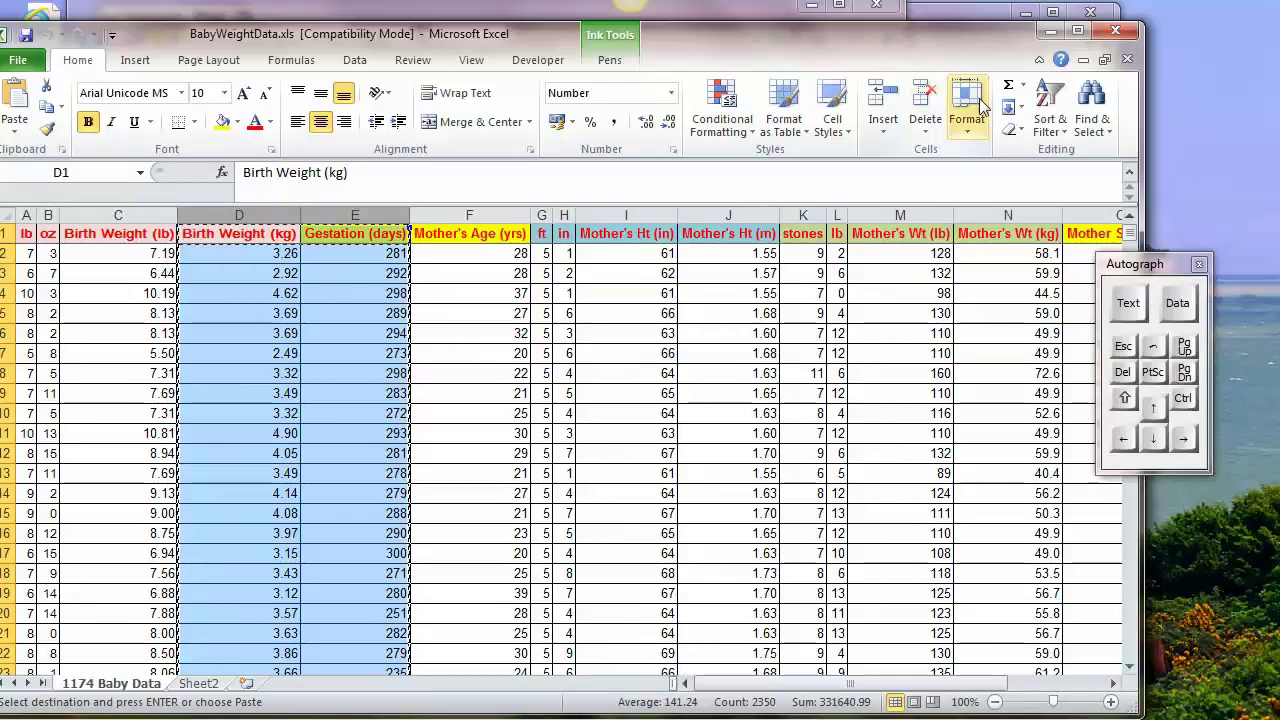
Step: Reselect columns D:E, minimize Excel and return to Autograph's blank Page 20
{"action": "left_click_drag", "start_coordinate": [822, 34], "coordinate": [809, 49]}
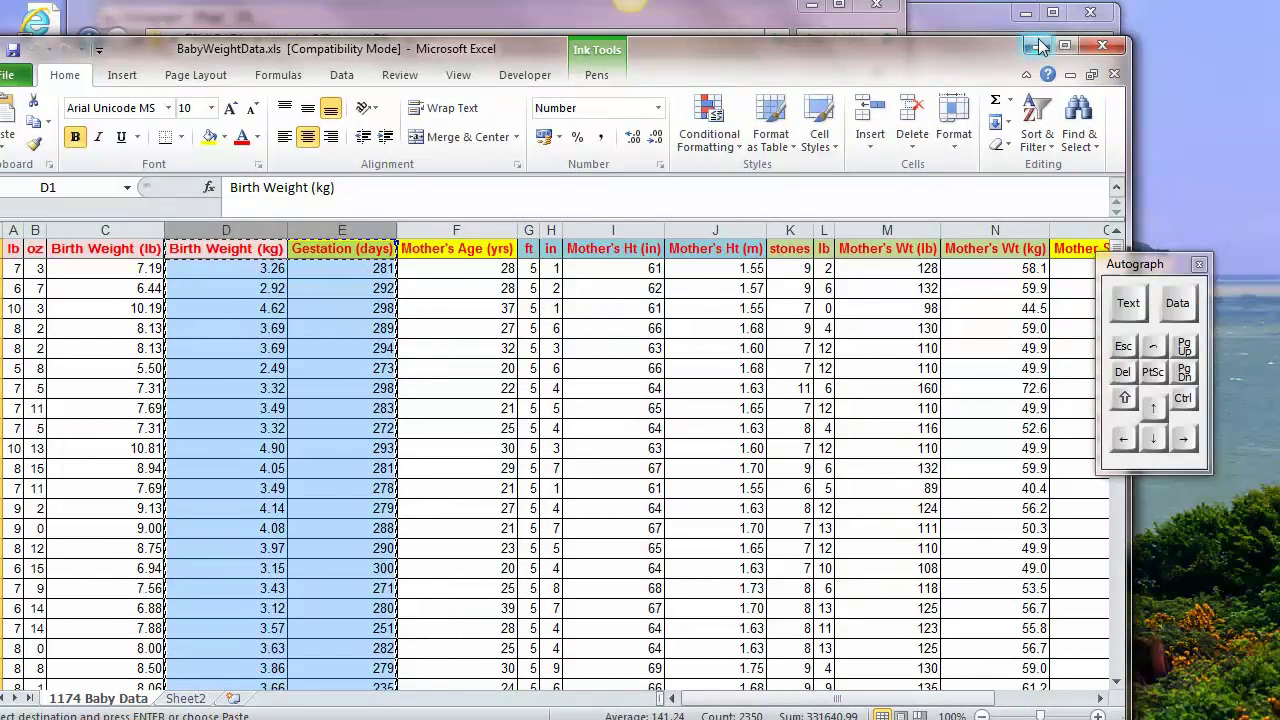
{"action": "left_click", "coordinate": [253, 225]}
{"action": "left_click_drag", "start_coordinate": [253, 225], "coordinate": [323, 223]}
{"action": "left_click", "coordinate": [1037, 45]}
{"action": "left_click", "coordinate": [840, 110]}
{"action": "right_click", "coordinate": [387, 256]}
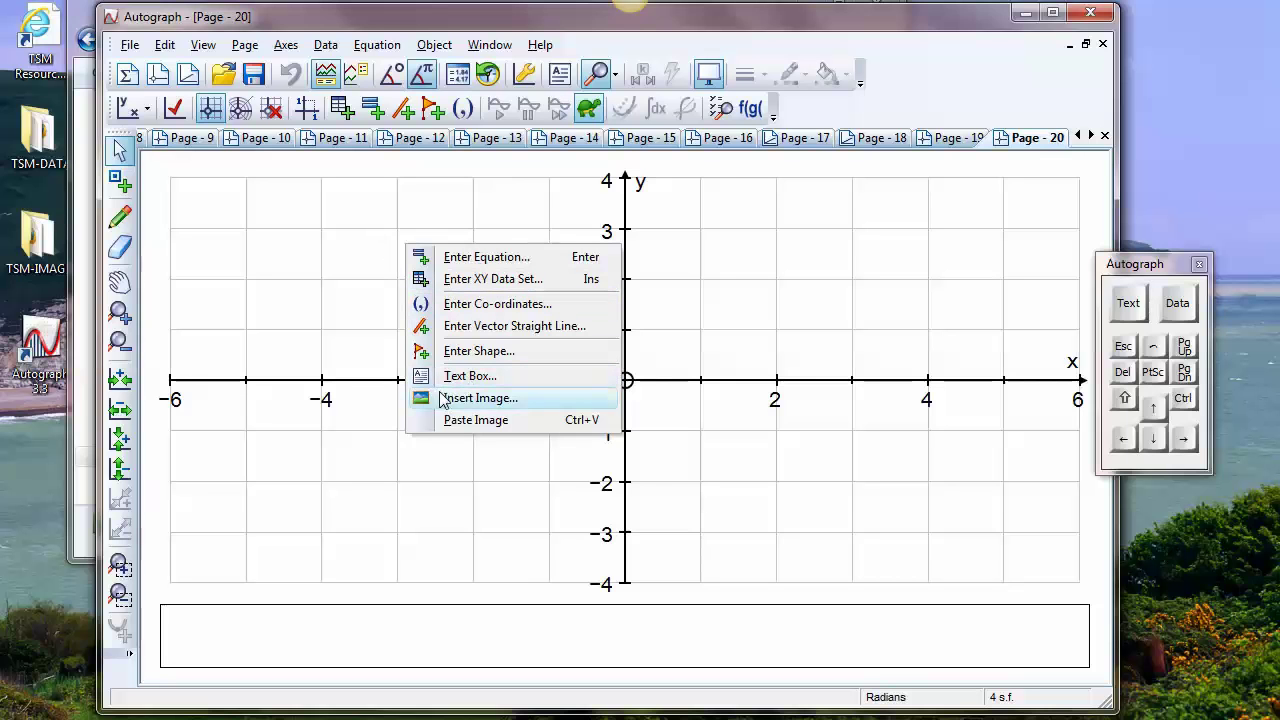
Step: Paste the copied data into a new XY data set, using both column headers as axis labels, and plot it
{"action": "left_click", "coordinate": [487, 281]}
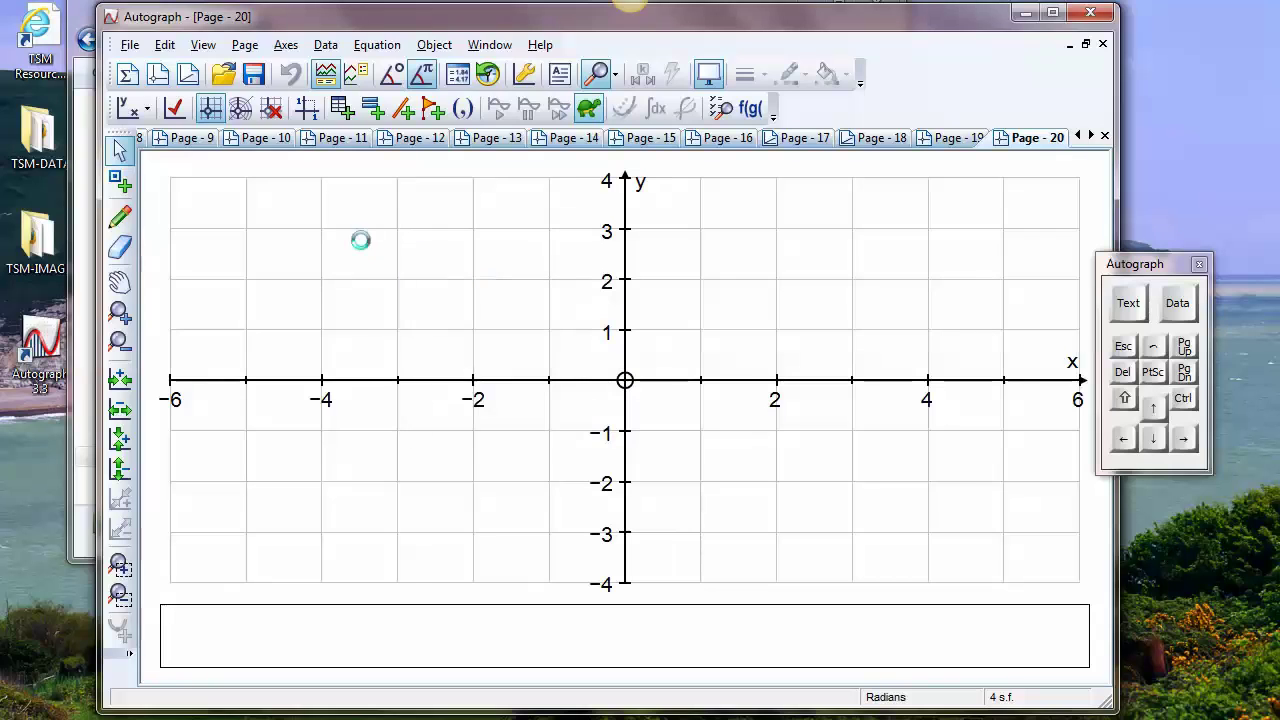
{"action": "right_click", "coordinate": [175, 190]}
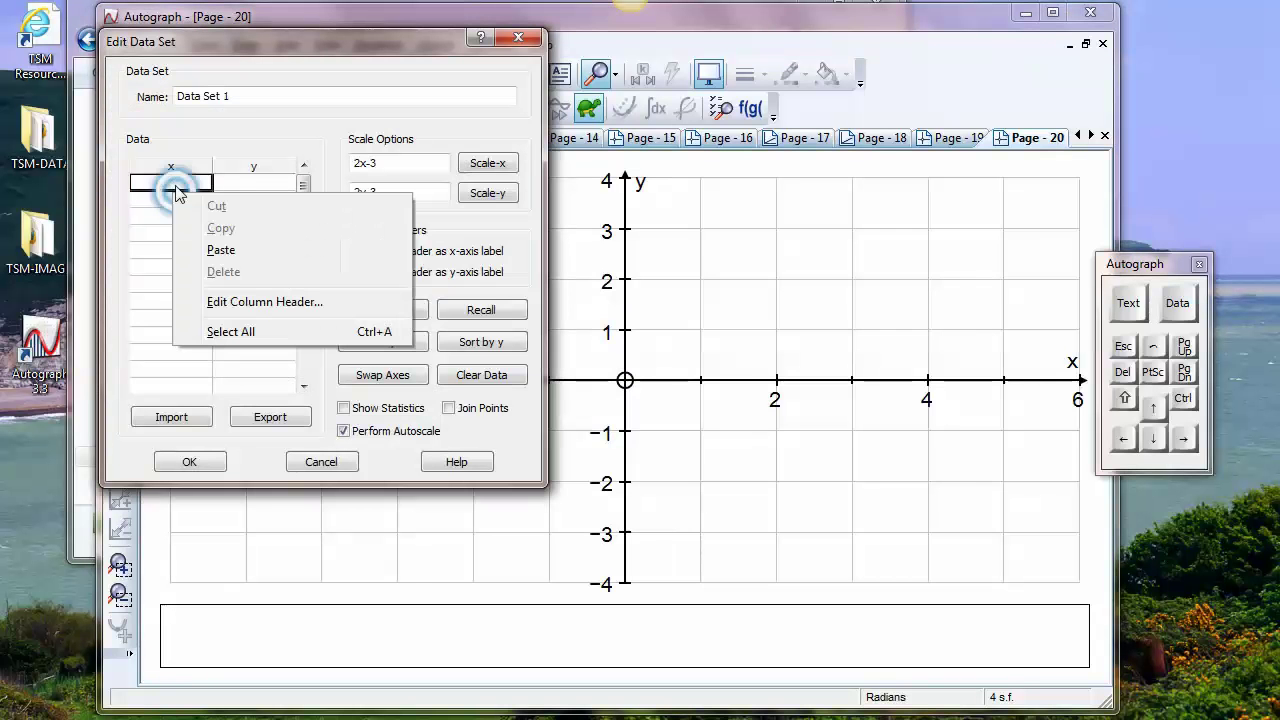
{"action": "left_click", "coordinate": [220, 250]}
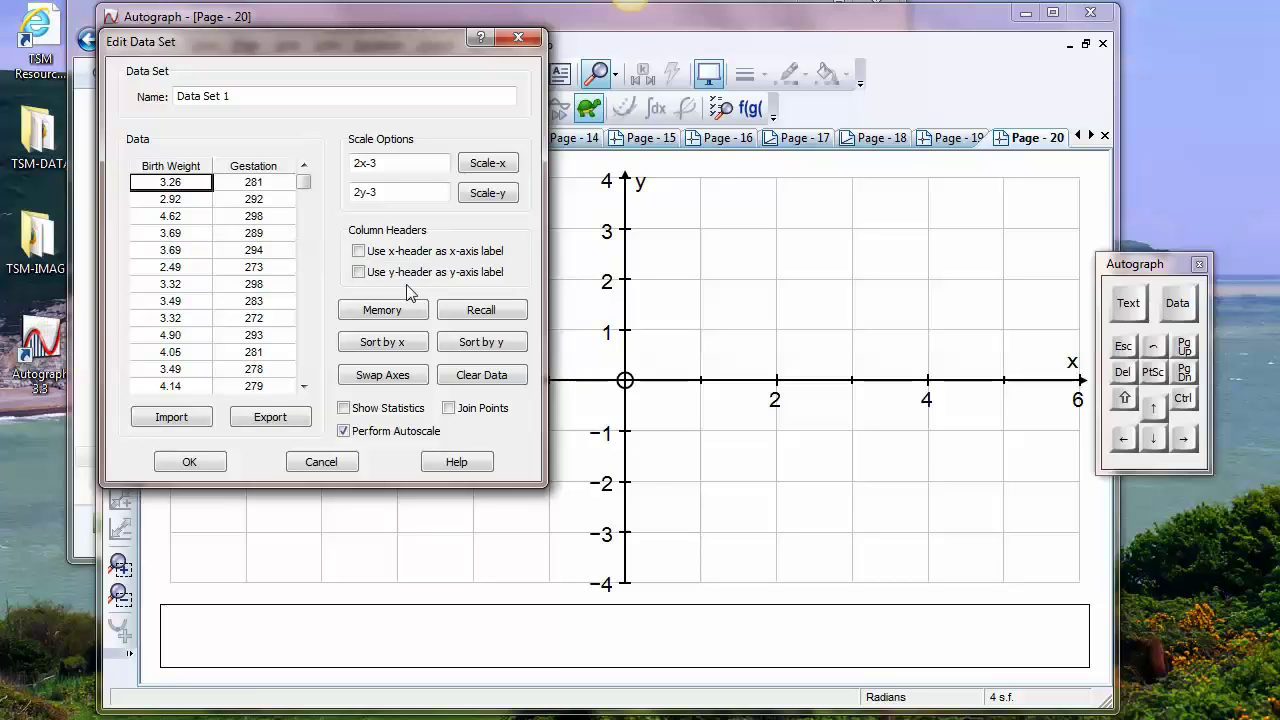
{"action": "left_click", "coordinate": [358, 251]}
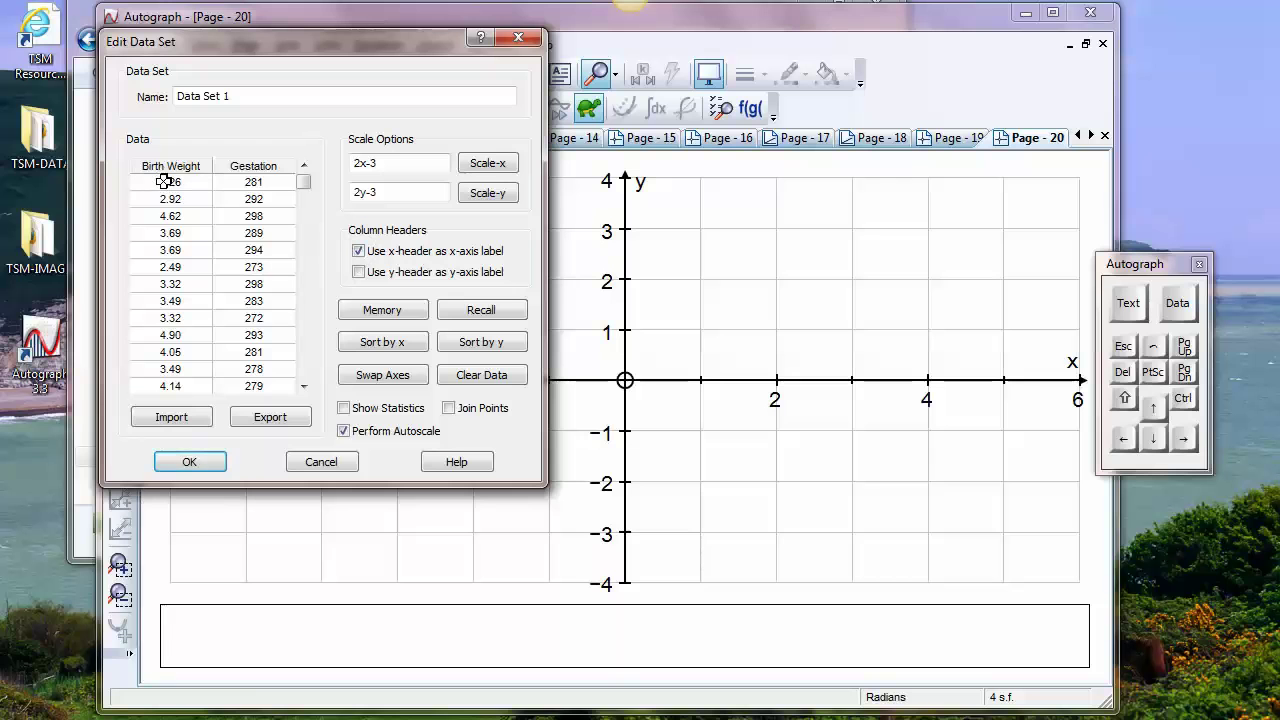
{"action": "left_click", "coordinate": [358, 272]}
{"action": "left_click", "coordinate": [196, 461]}
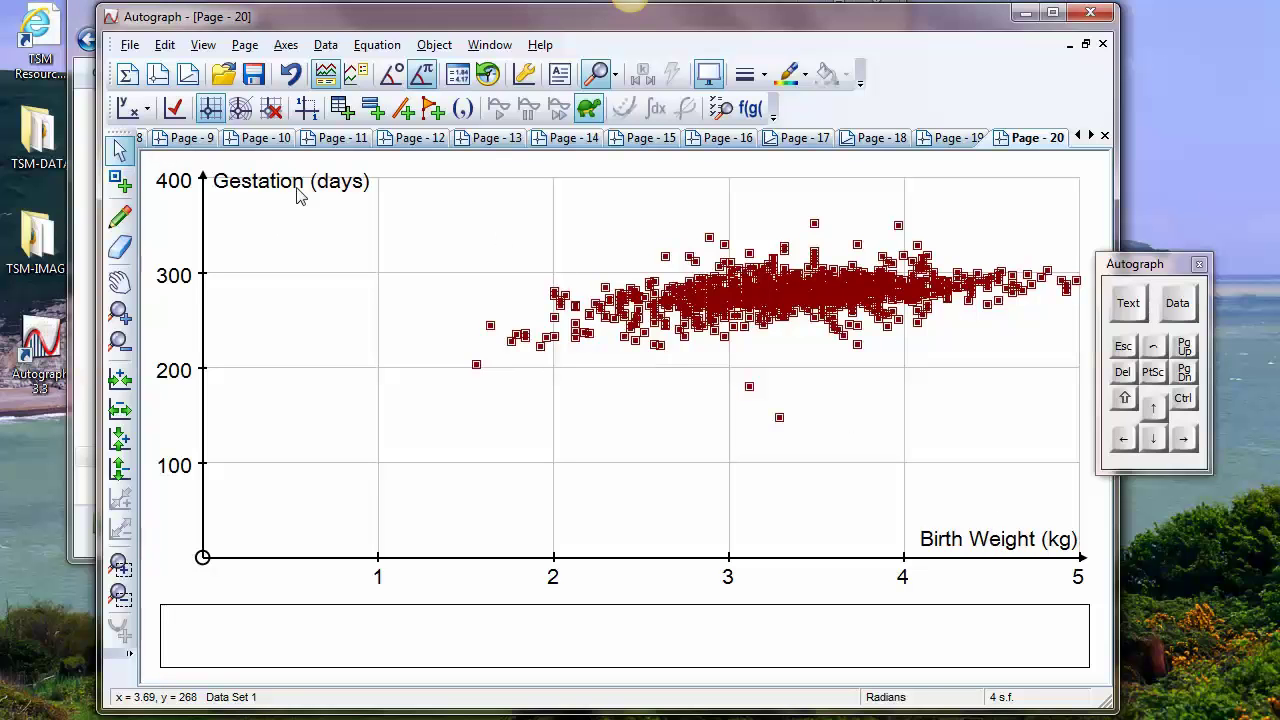
Step: Swap the data set's x and y columns and turn on its statistics
{"action": "left_click", "coordinate": [686, 291]}
{"action": "double_click", "coordinate": [694, 309]}
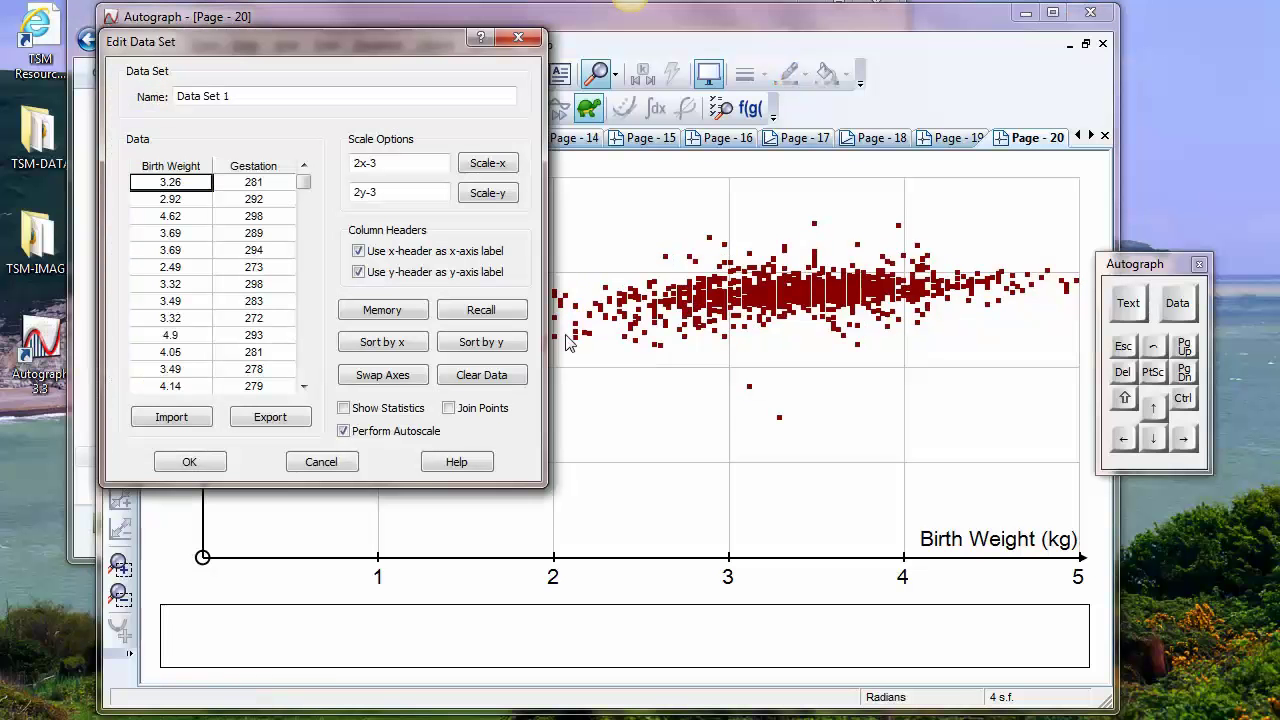
{"action": "left_click", "coordinate": [371, 378]}
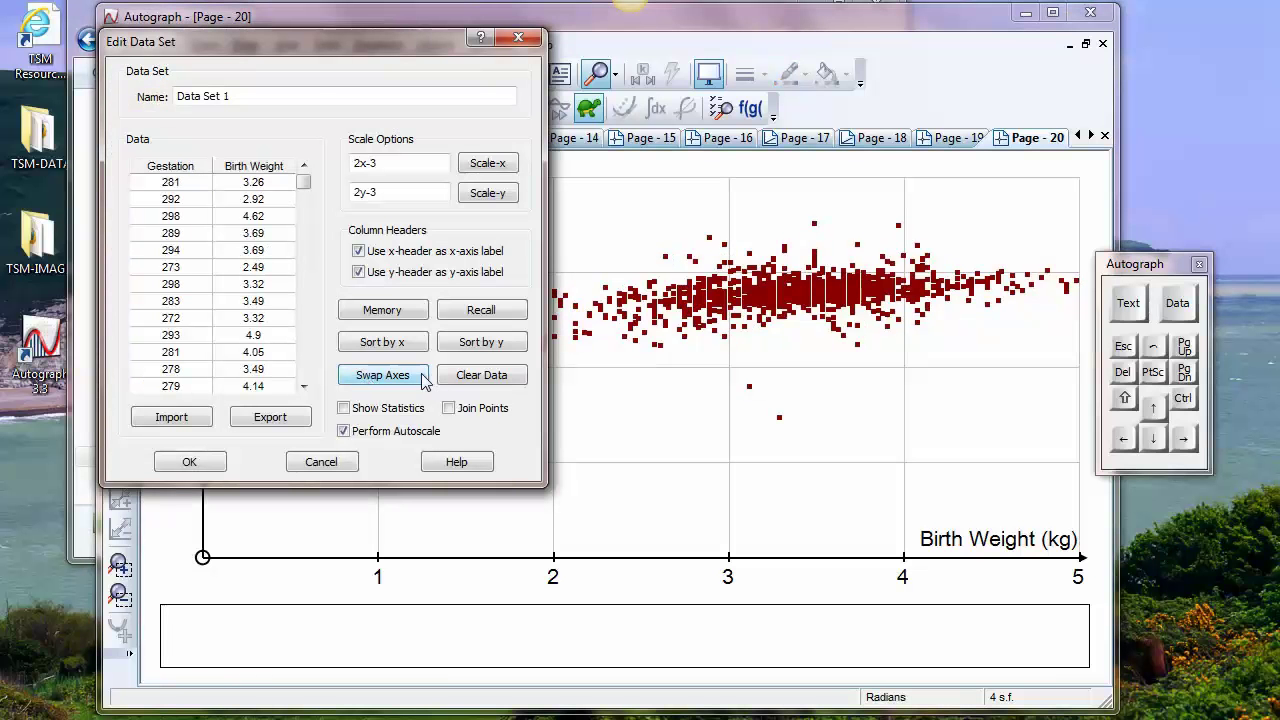
{"action": "left_click", "coordinate": [344, 408]}
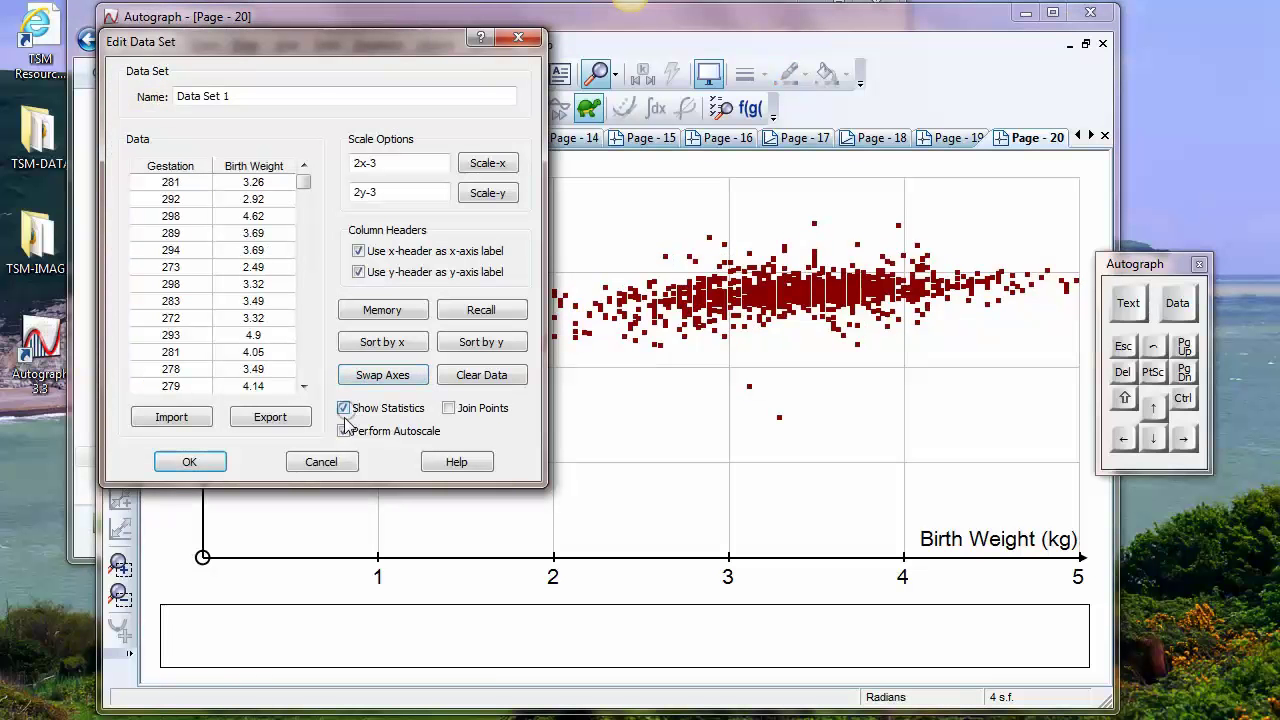
{"action": "left_click", "coordinate": [188, 459]}
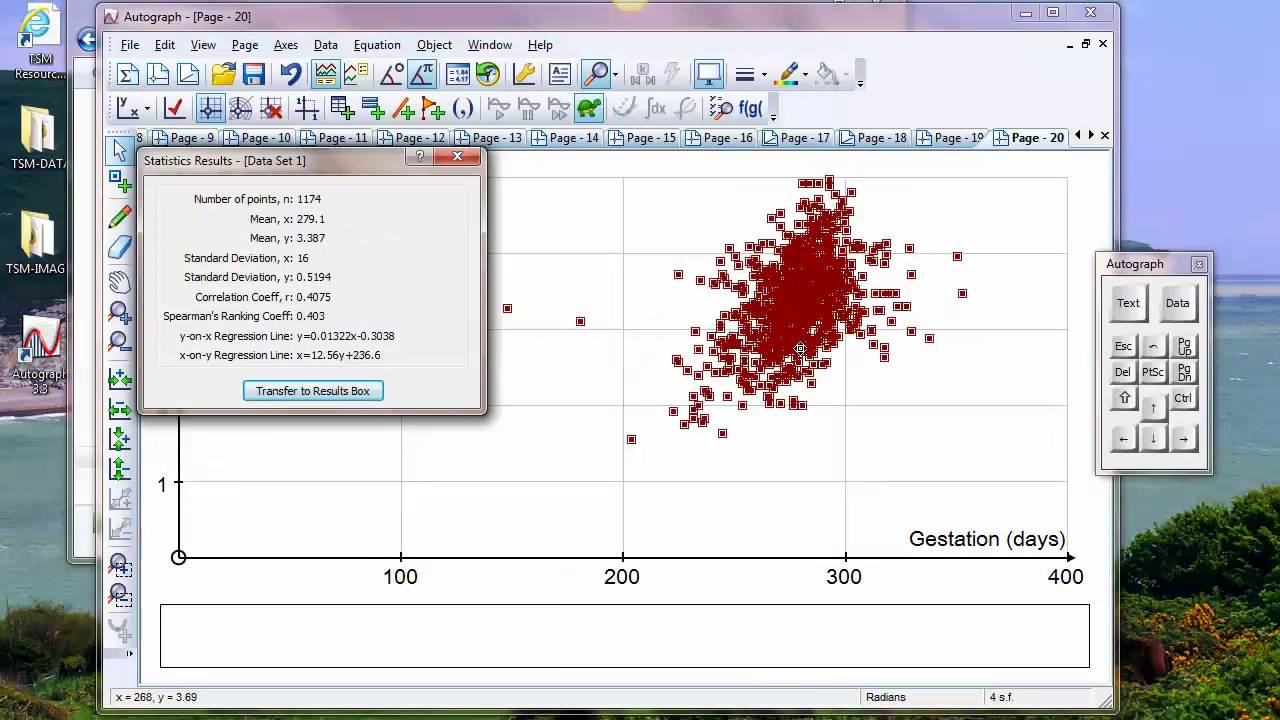
Step: Draw the y-on-x regression line and transfer its statistics to the Results Box
{"action": "right_click", "coordinate": [646, 242]}
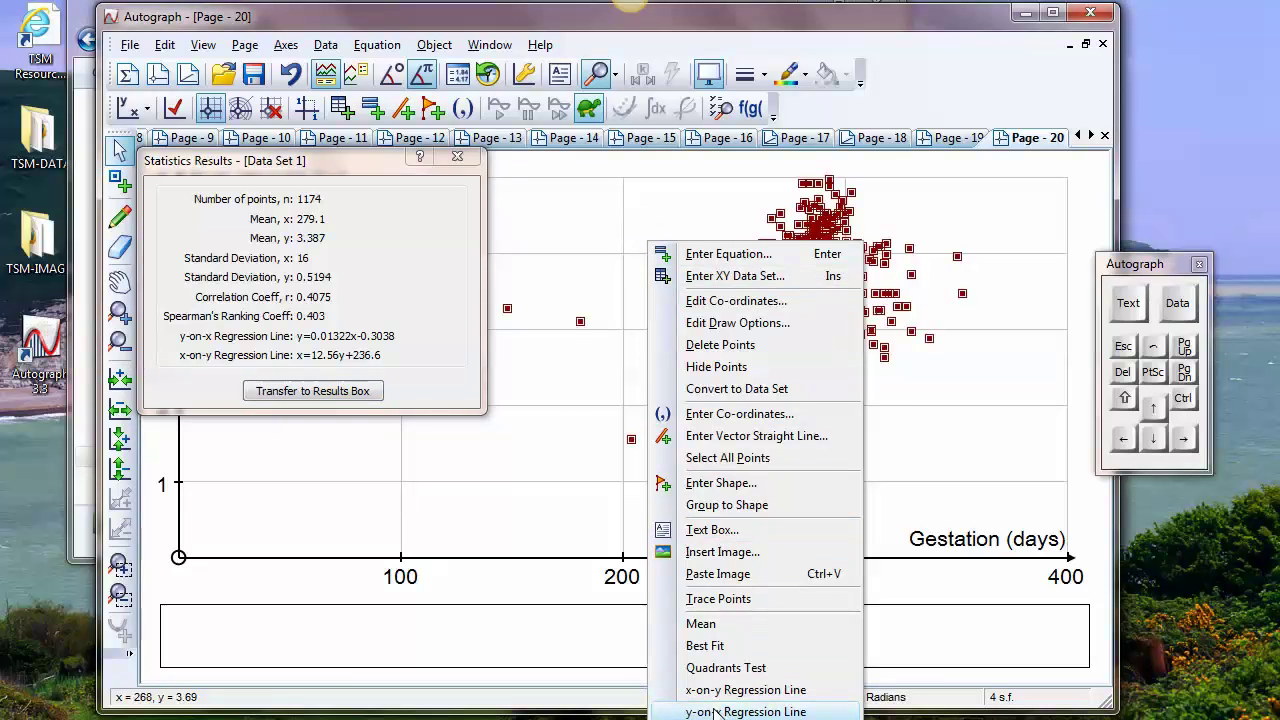
{"action": "left_click", "coordinate": [717, 711]}
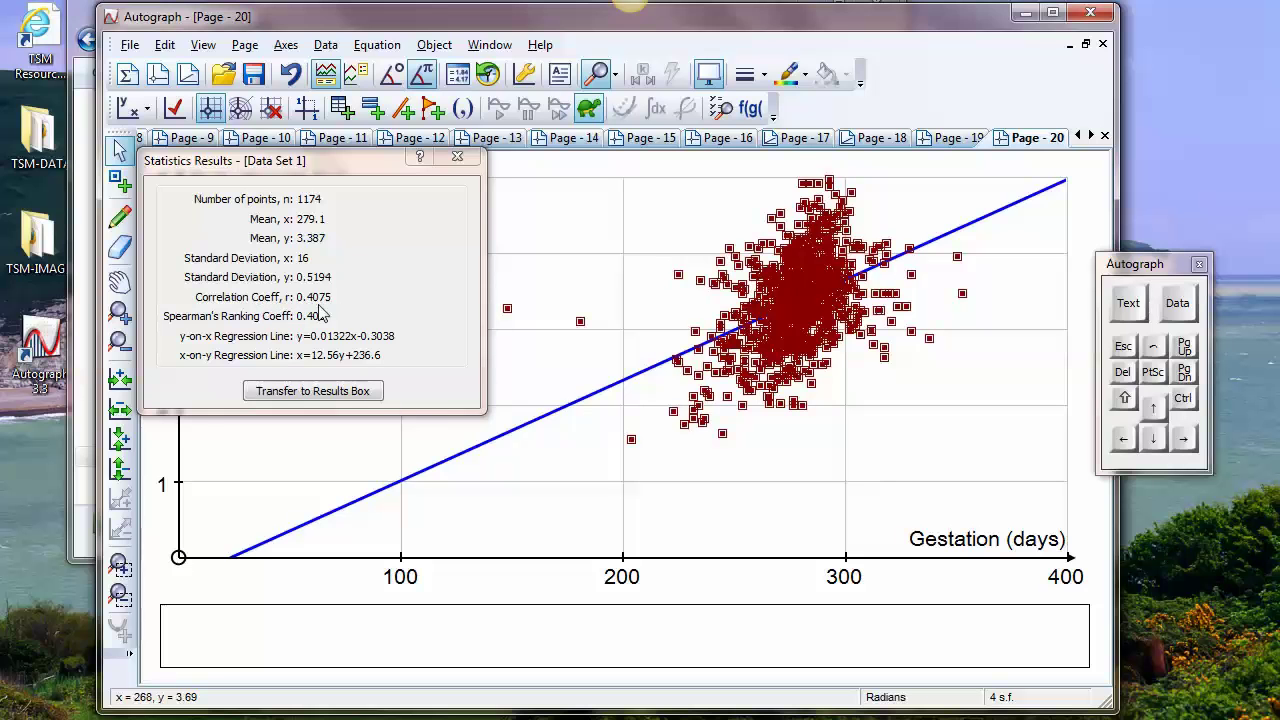
{"action": "left_click", "coordinate": [310, 388]}
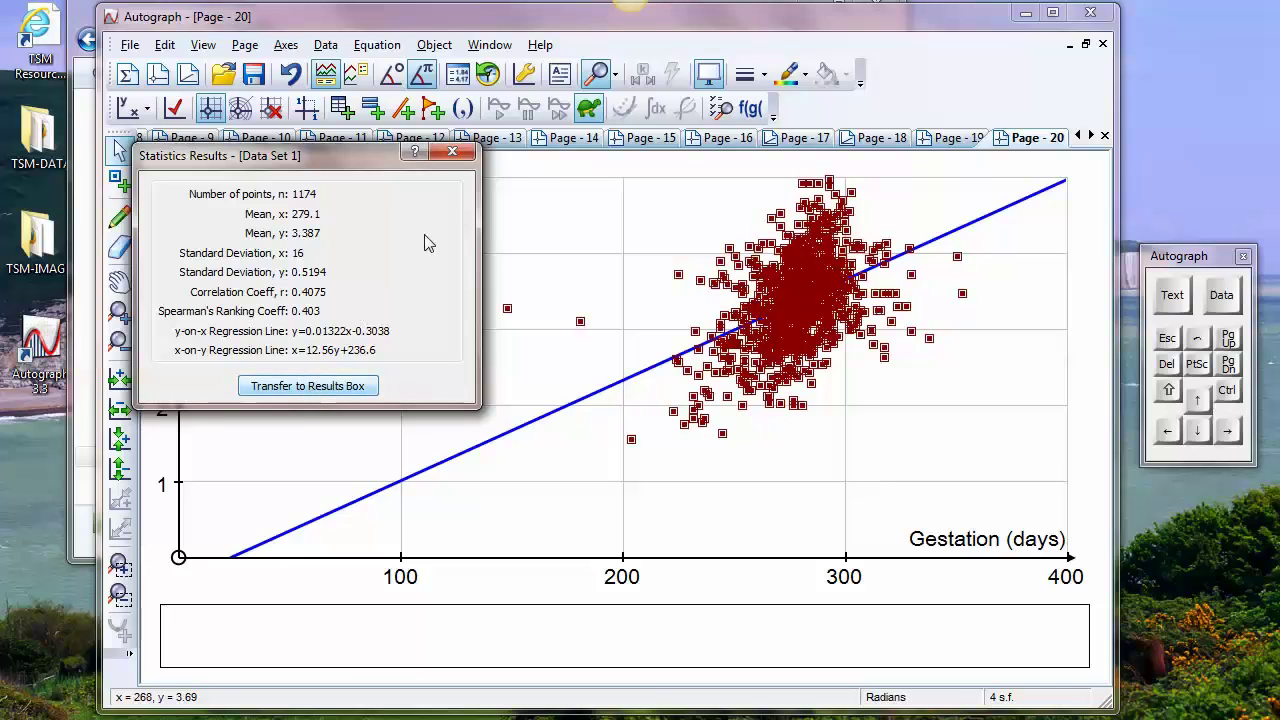
{"action": "left_click", "coordinate": [452, 152]}
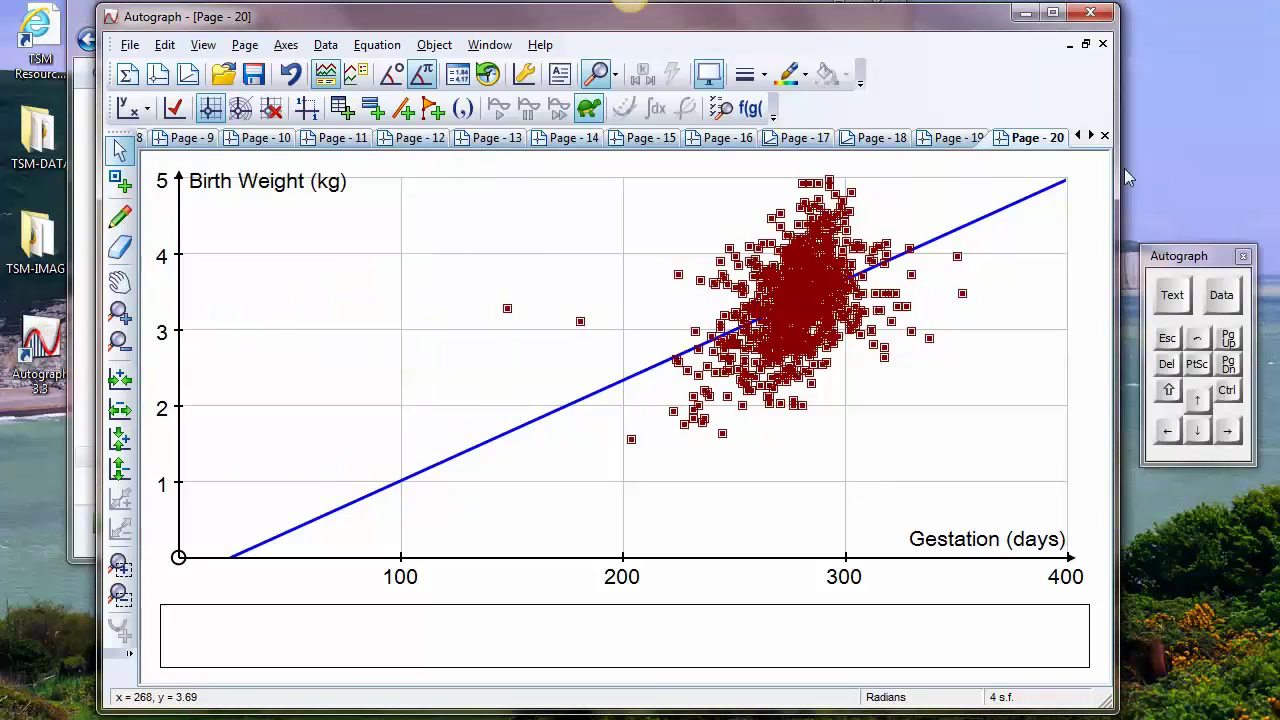
Step: Show the Results Box set to auto-hide, widen it, and select the transferred regression statistics
{"action": "left_click", "coordinate": [203, 46]}
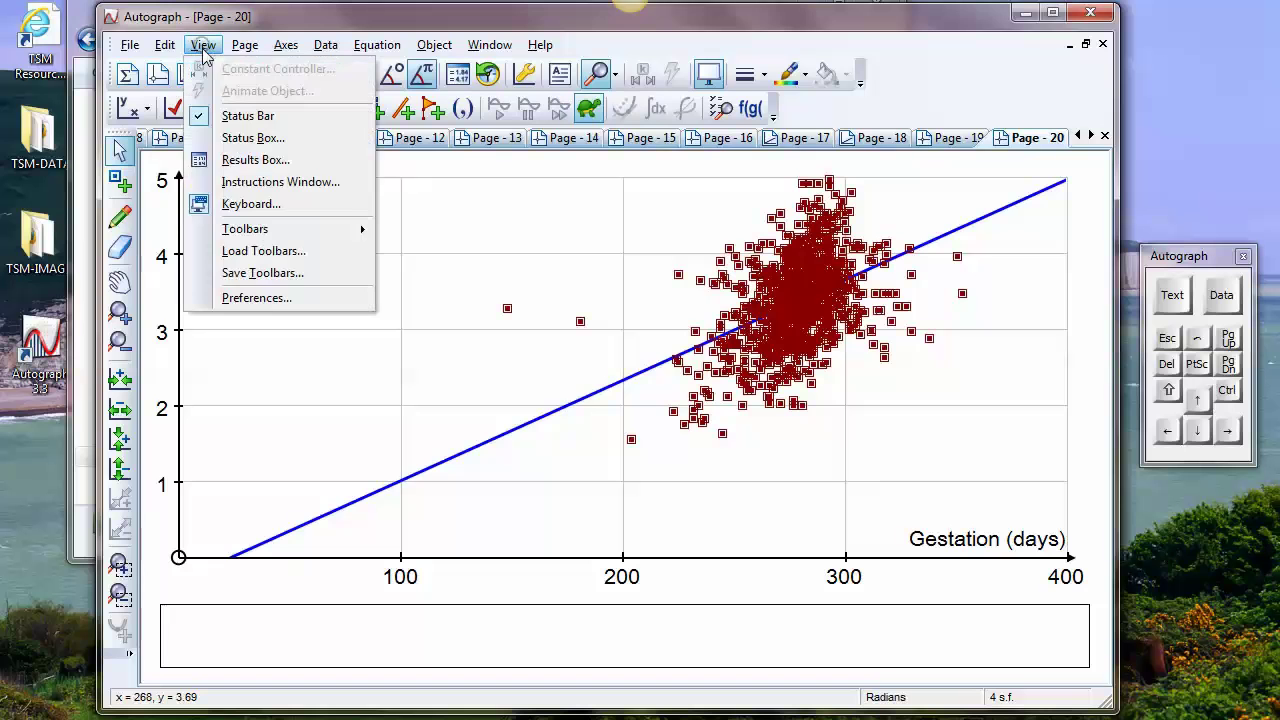
{"action": "left_click", "coordinate": [236, 162]}
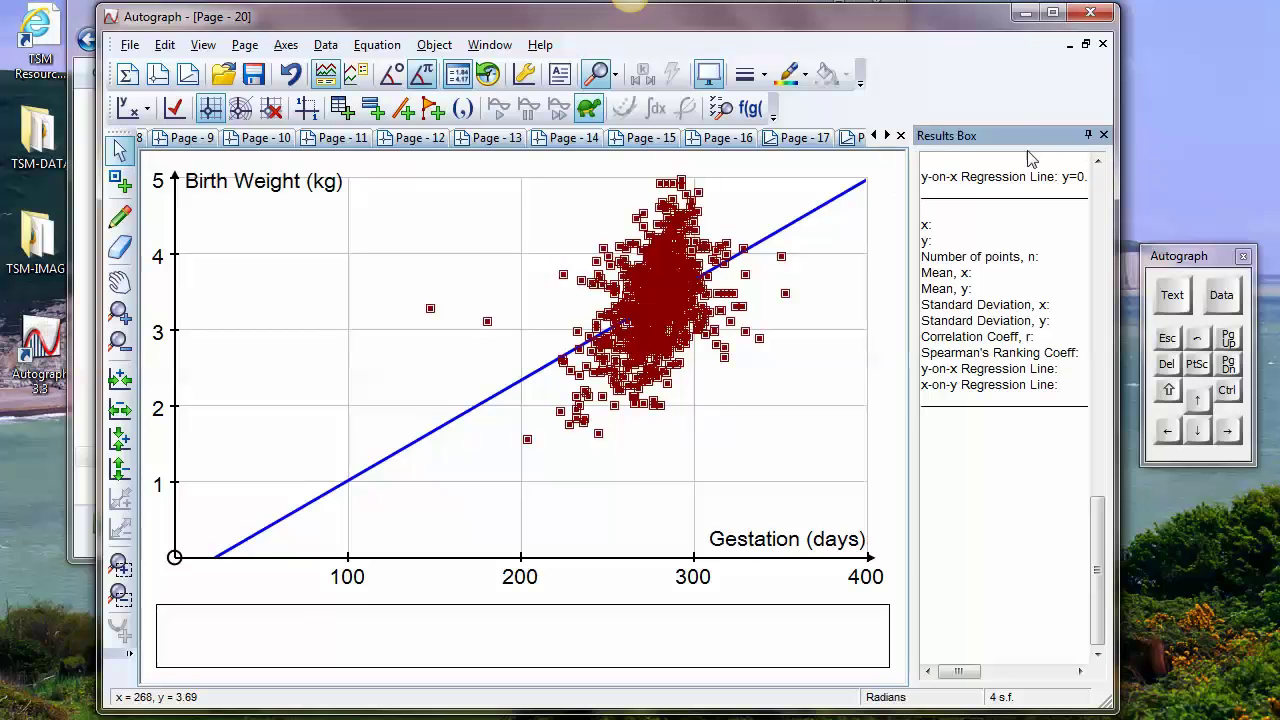
{"action": "left_click", "coordinate": [1088, 135]}
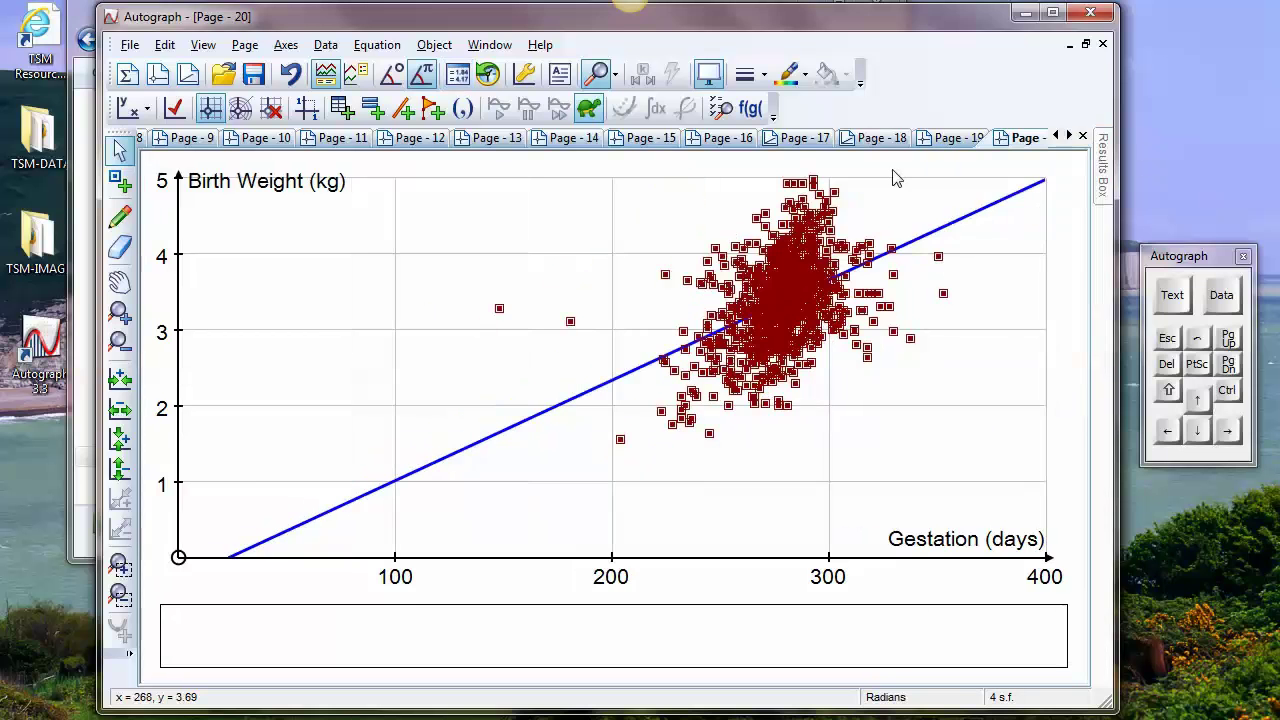
{"action": "mouse_move", "coordinate": [1100, 185]}
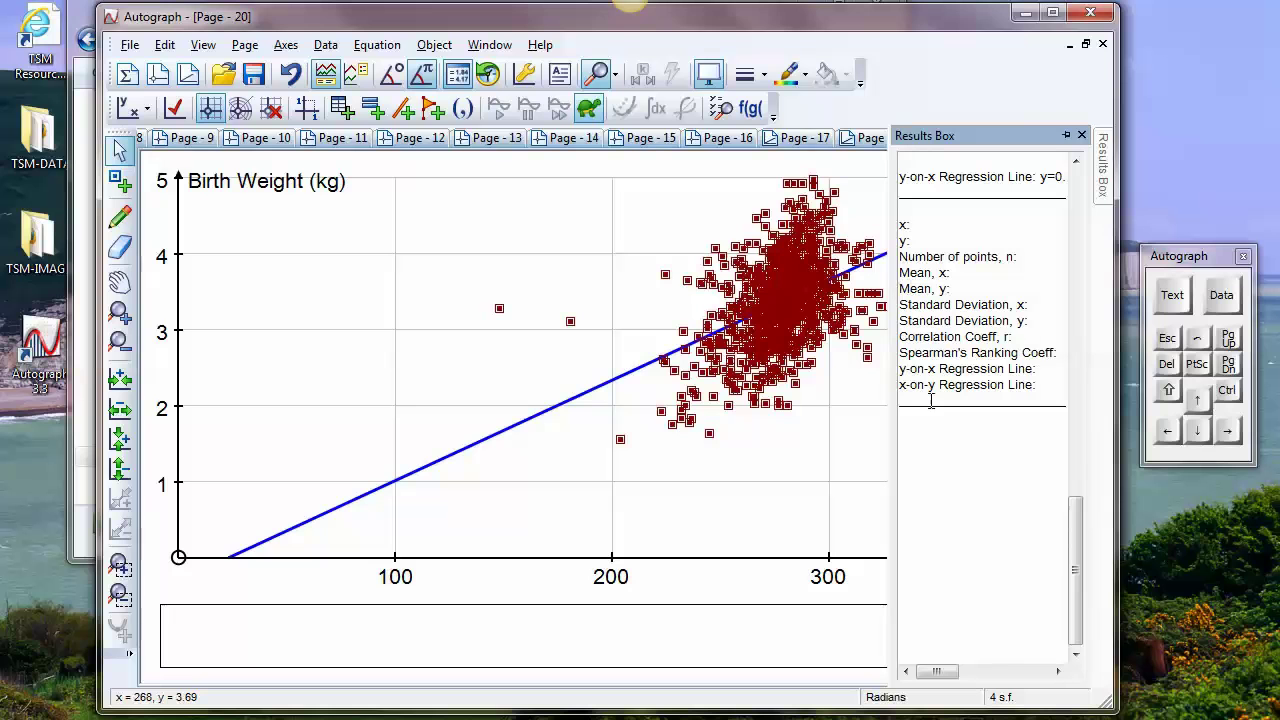
{"action": "left_click_drag", "start_coordinate": [894, 386], "coordinate": [558, 397]}
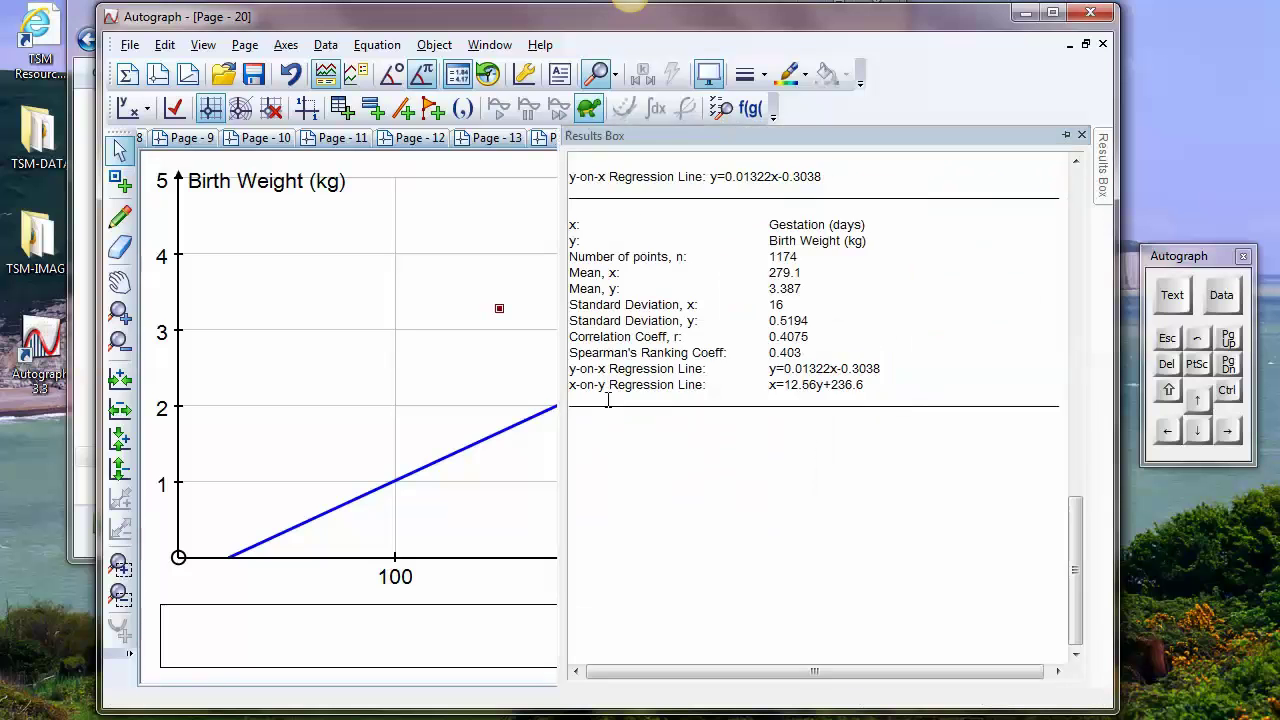
{"action": "left_click", "coordinate": [868, 381]}
{"action": "left_click_drag", "start_coordinate": [868, 381], "coordinate": [538, 224]}
{"action": "left_click", "coordinate": [476, 348]}
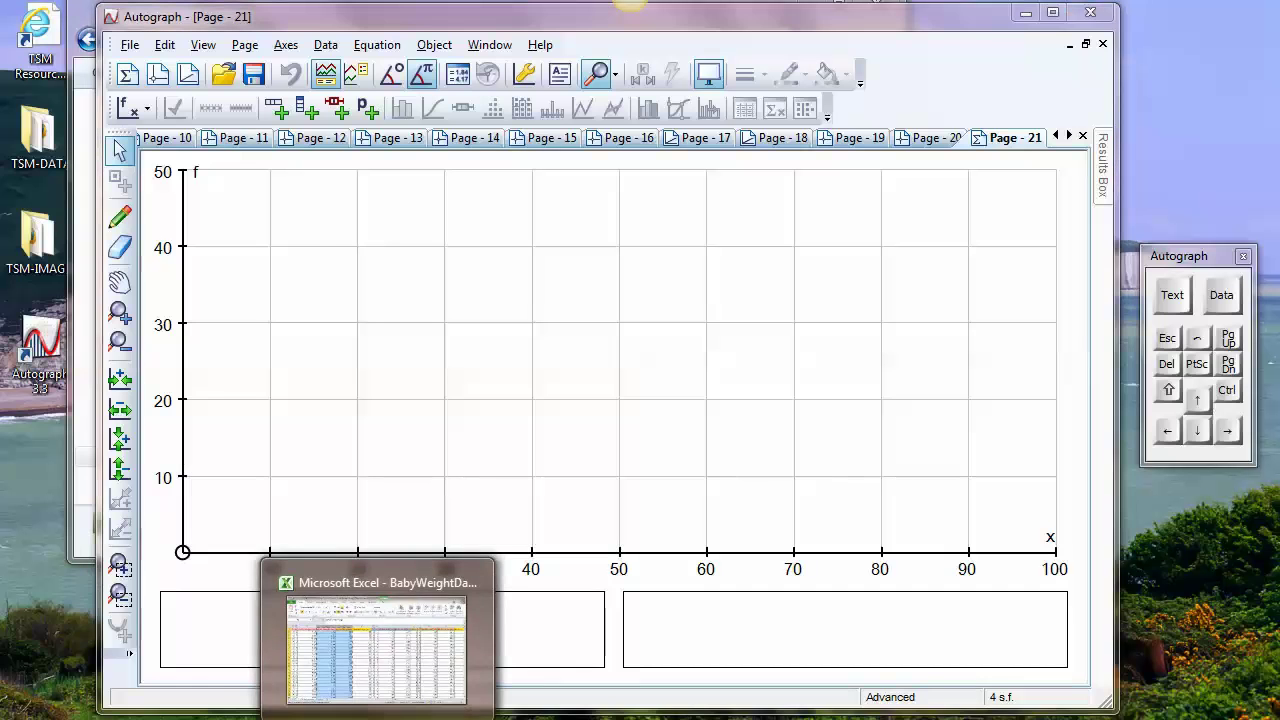
Step: Copy column F, Mother's Age (yrs), from the spreadsheet and minimize Excel
{"action": "left_click", "coordinate": [374, 650]}
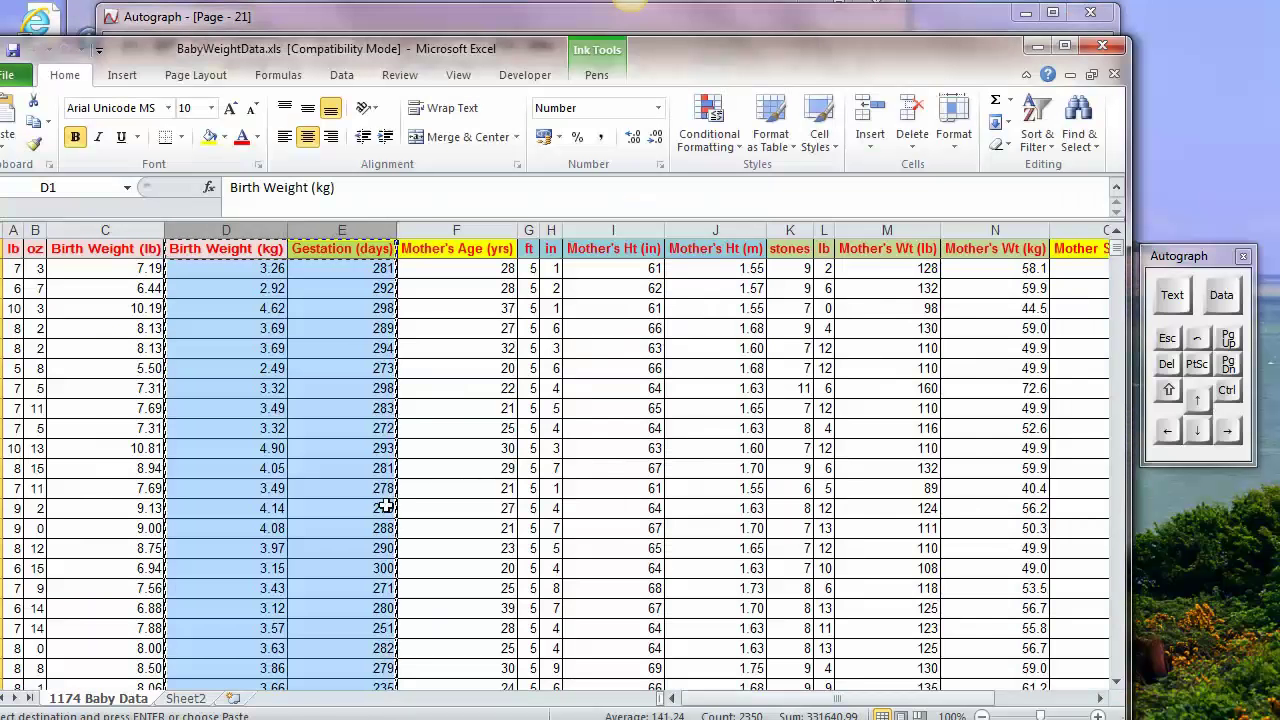
{"action": "left_click", "coordinate": [435, 230]}
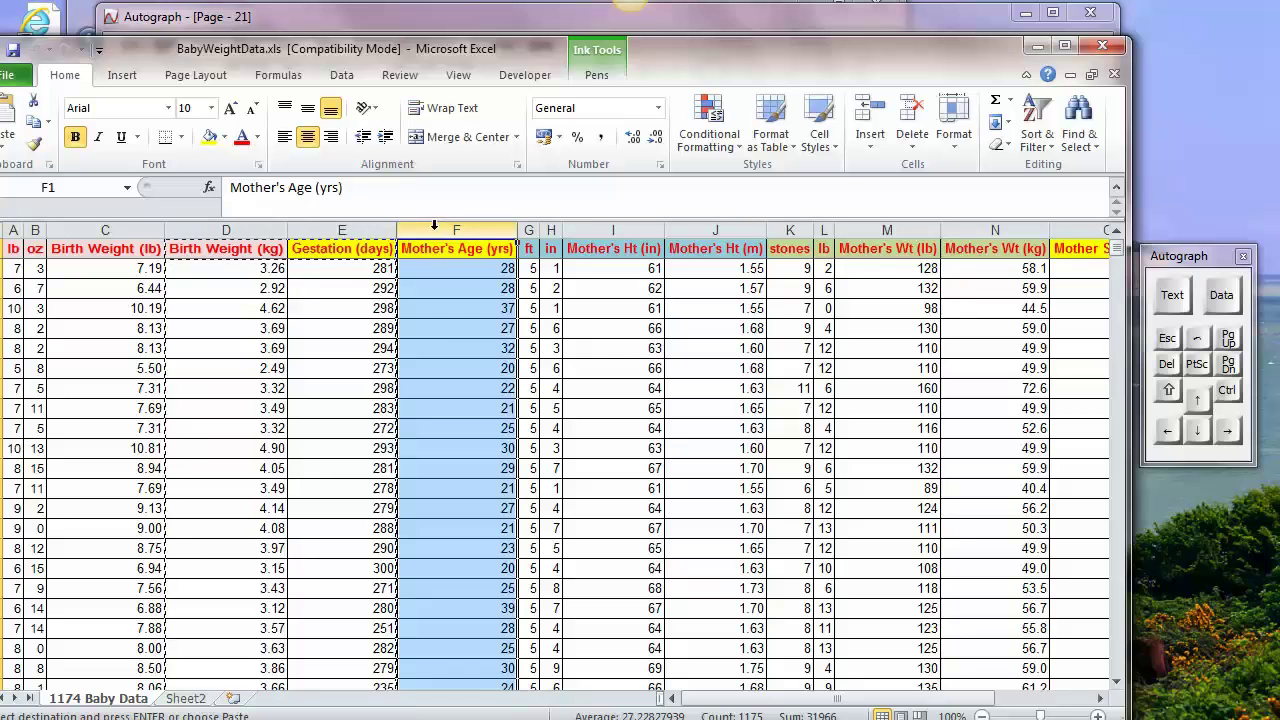
{"action": "left_click", "coordinate": [435, 228]}
{"action": "right_click", "coordinate": [435, 228]}
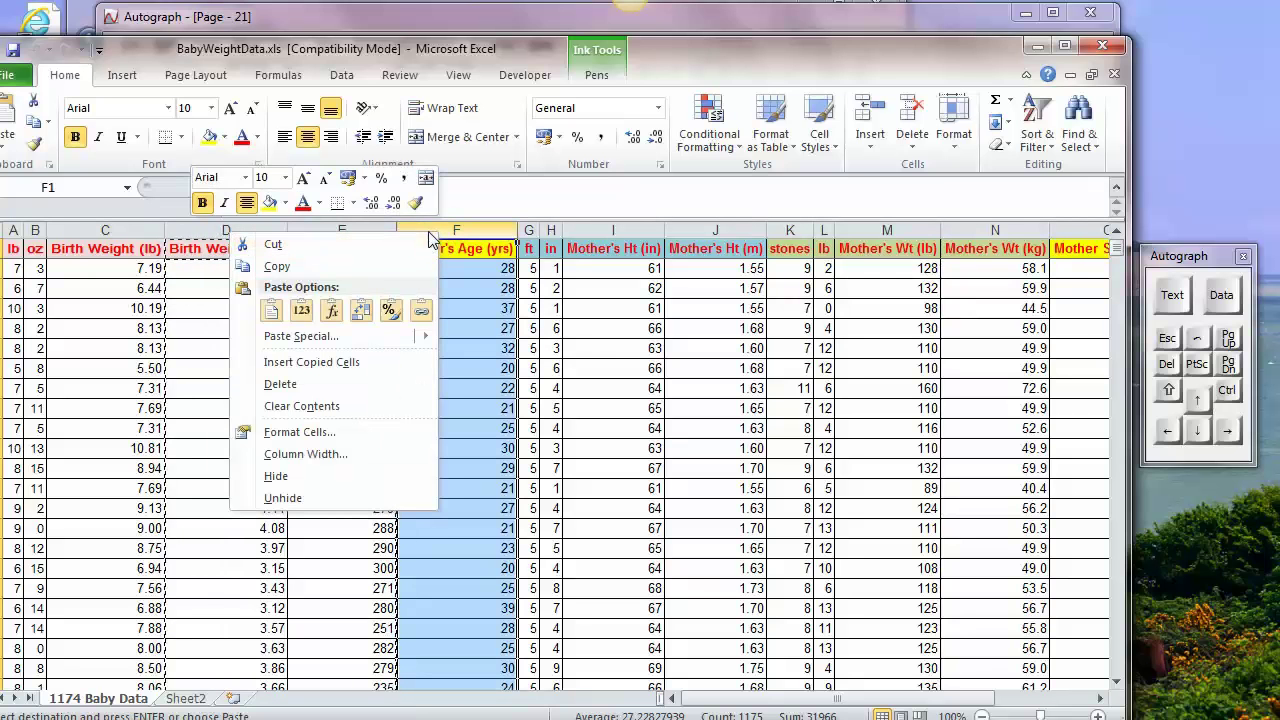
{"action": "left_click", "coordinate": [276, 266]}
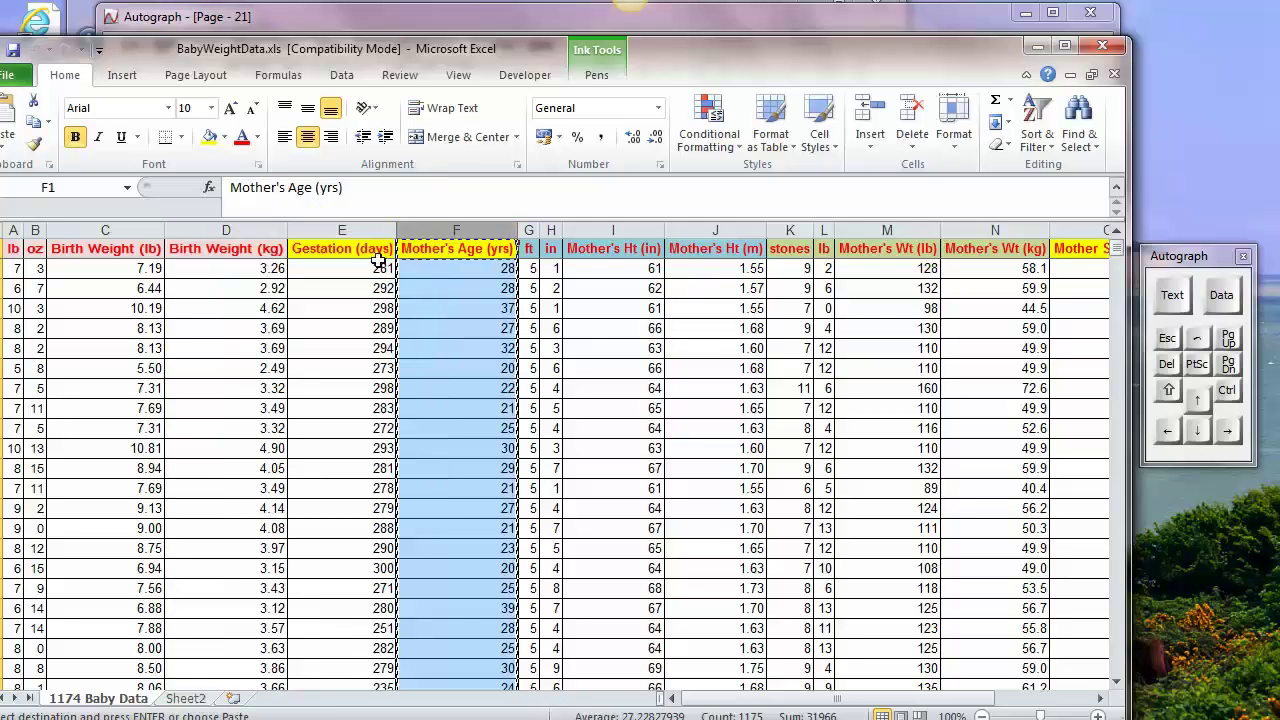
{"action": "left_click", "coordinate": [1037, 46]}
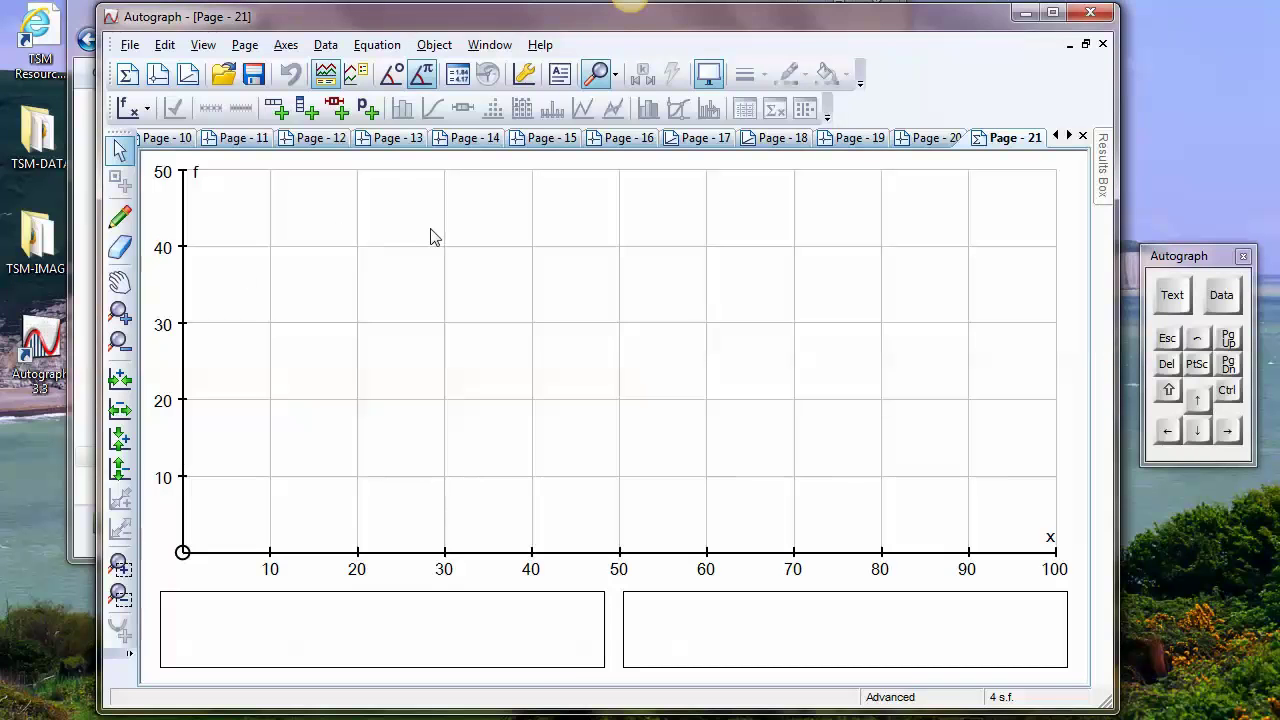
Step: Cancel a probability-distribution entry and open Enter Raw Data for a new Raw Data 1 set
{"action": "right_click", "coordinate": [432, 236]}
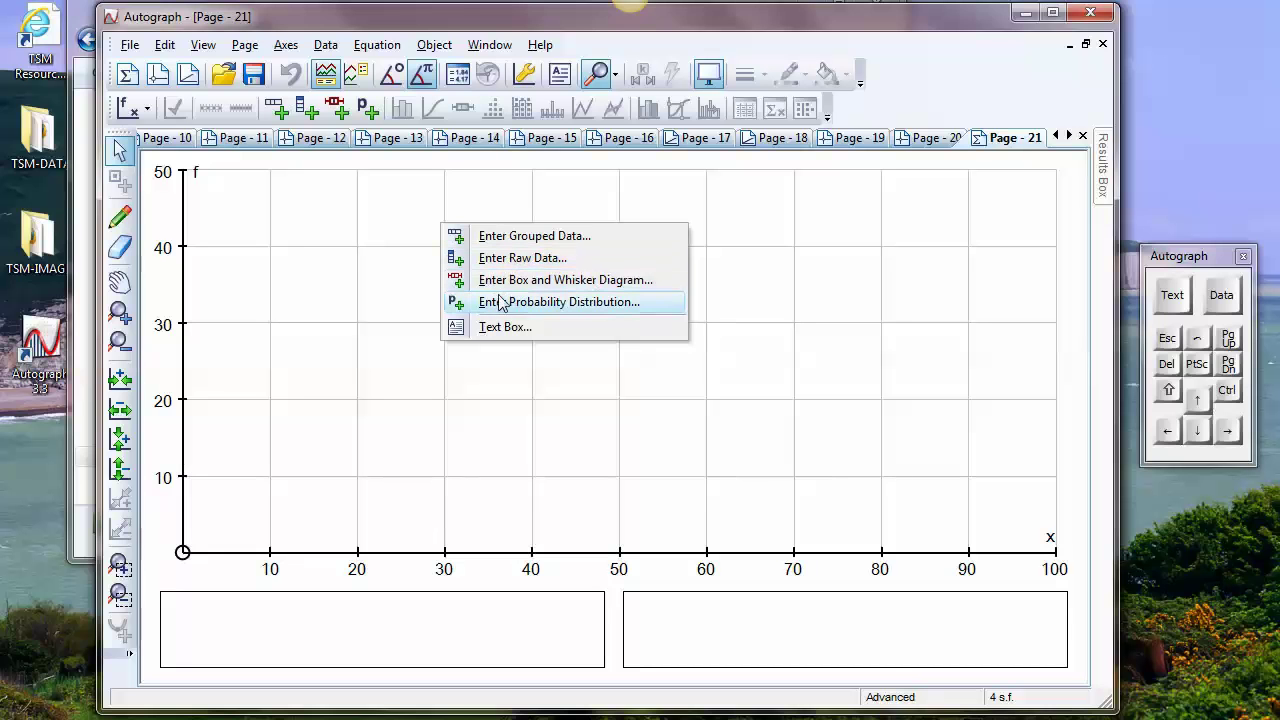
{"action": "left_click", "coordinate": [555, 302]}
{"action": "left_click_drag", "start_coordinate": [260, 43], "coordinate": [504, 198]}
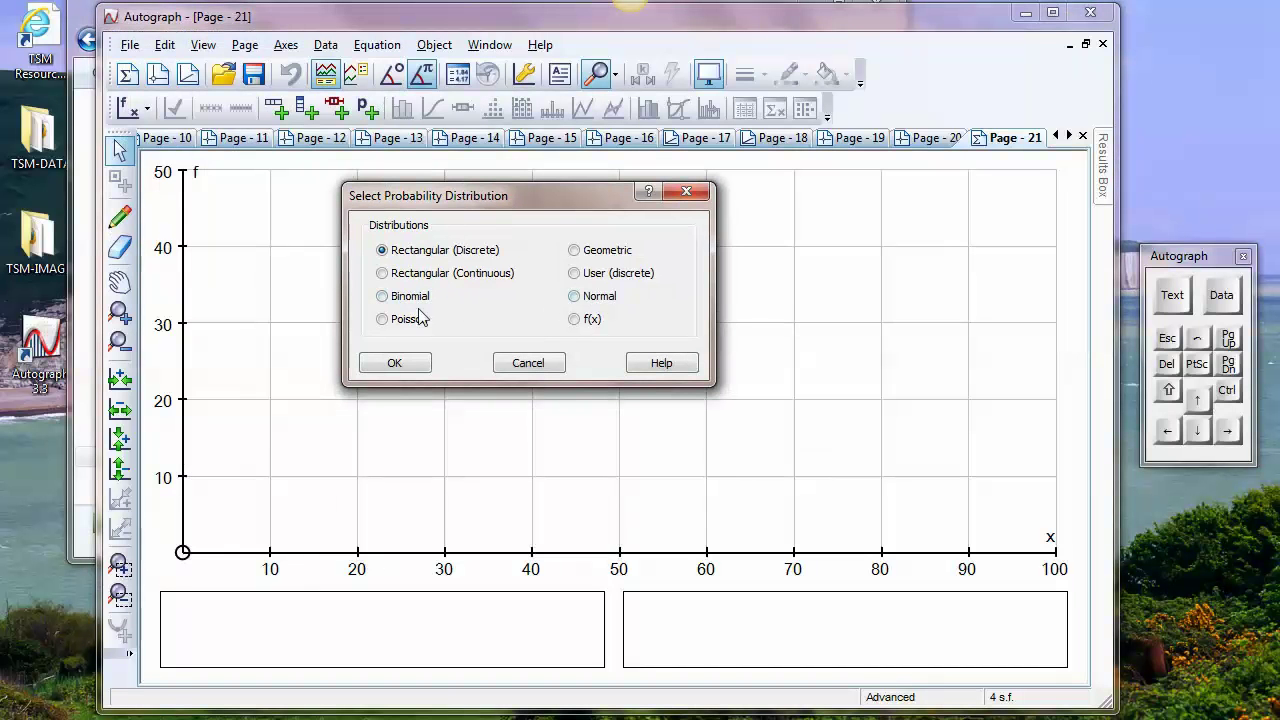
{"action": "left_click", "coordinate": [506, 367]}
{"action": "right_click", "coordinate": [455, 252]}
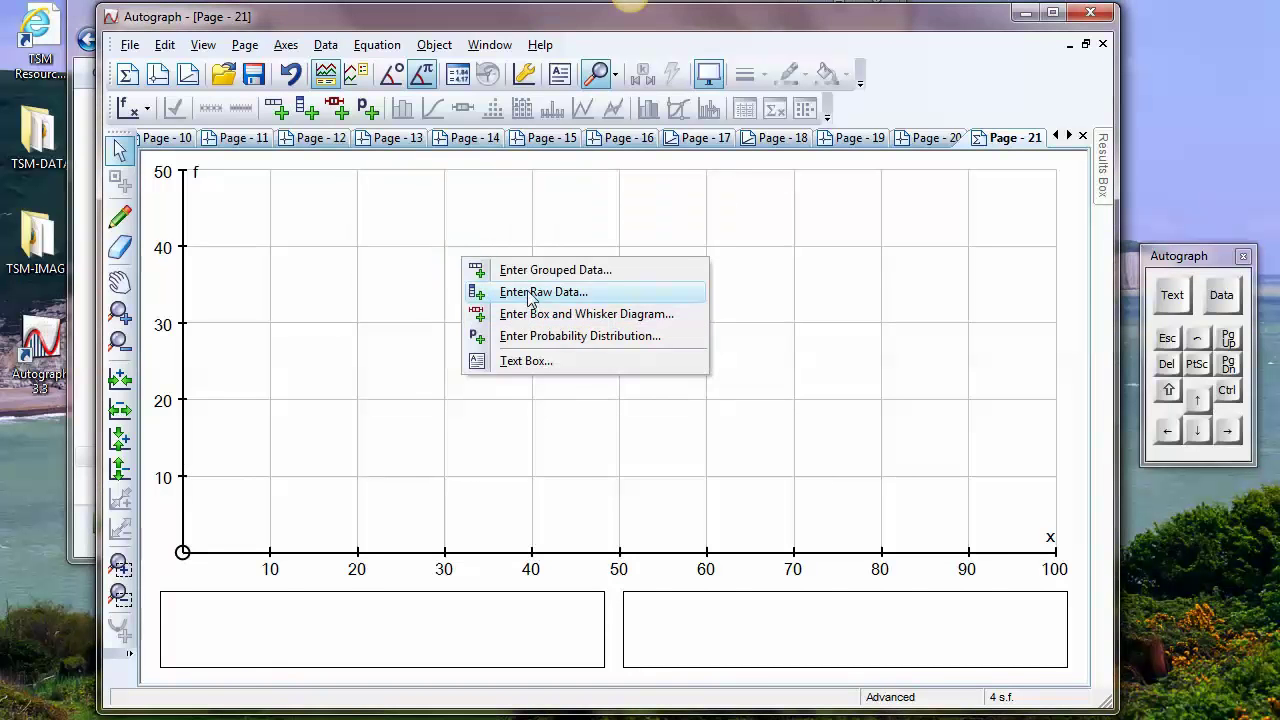
{"action": "left_click", "coordinate": [510, 295]}
Step: Paste the Mother's Age values, use the header as set name and x-axis label, sort by x and confirm
{"action": "left_click_drag", "start_coordinate": [331, 42], "coordinate": [544, 172]}
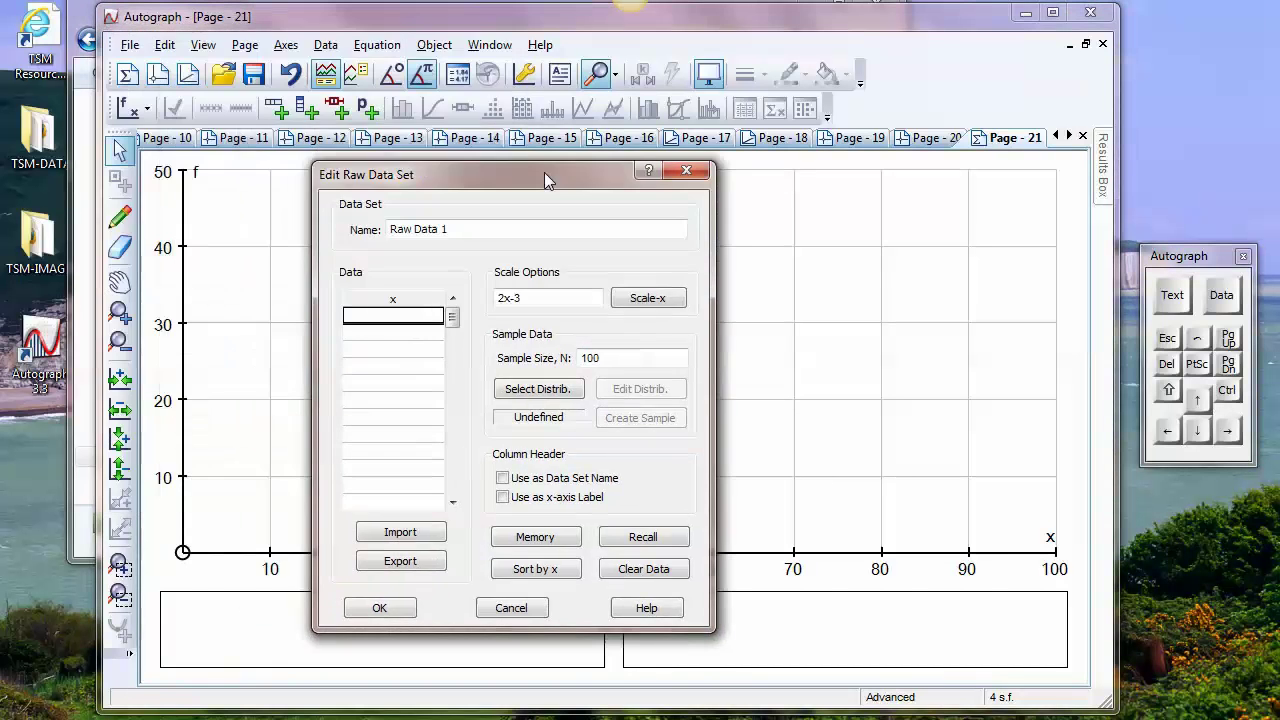
{"action": "right_click", "coordinate": [396, 312]}
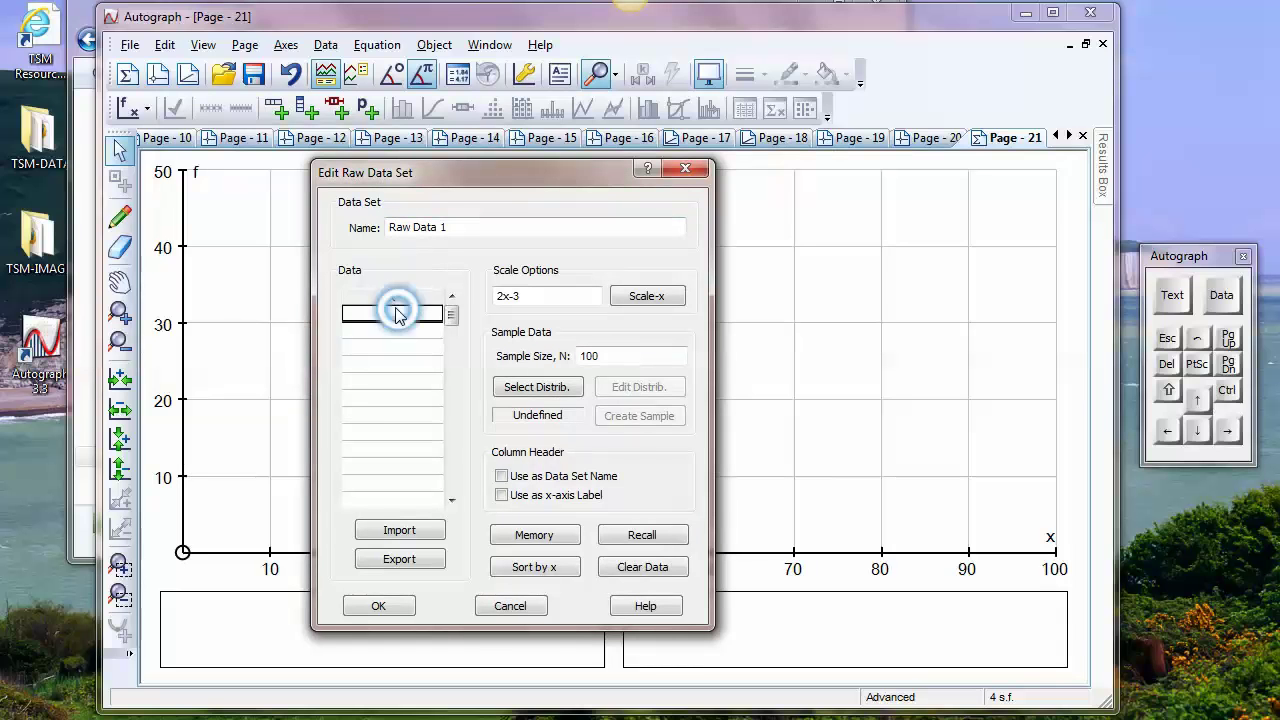
{"action": "left_click", "coordinate": [445, 366]}
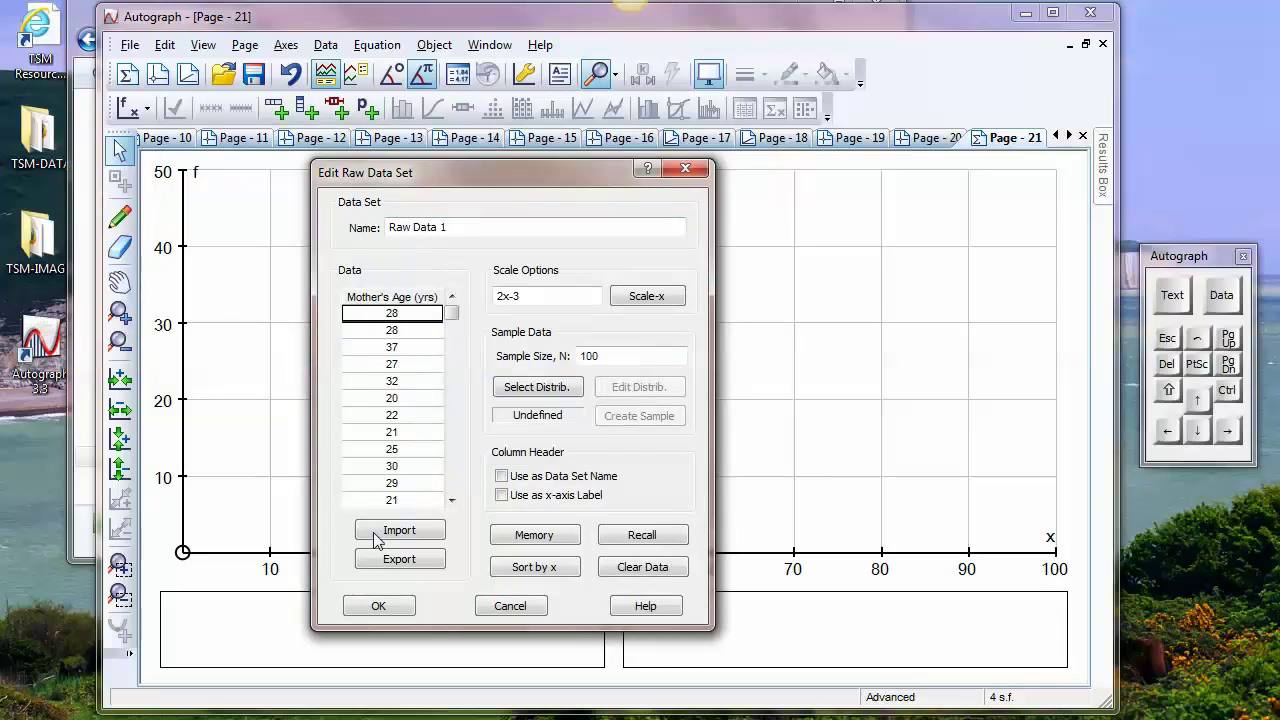
{"action": "left_click", "coordinate": [538, 388]}
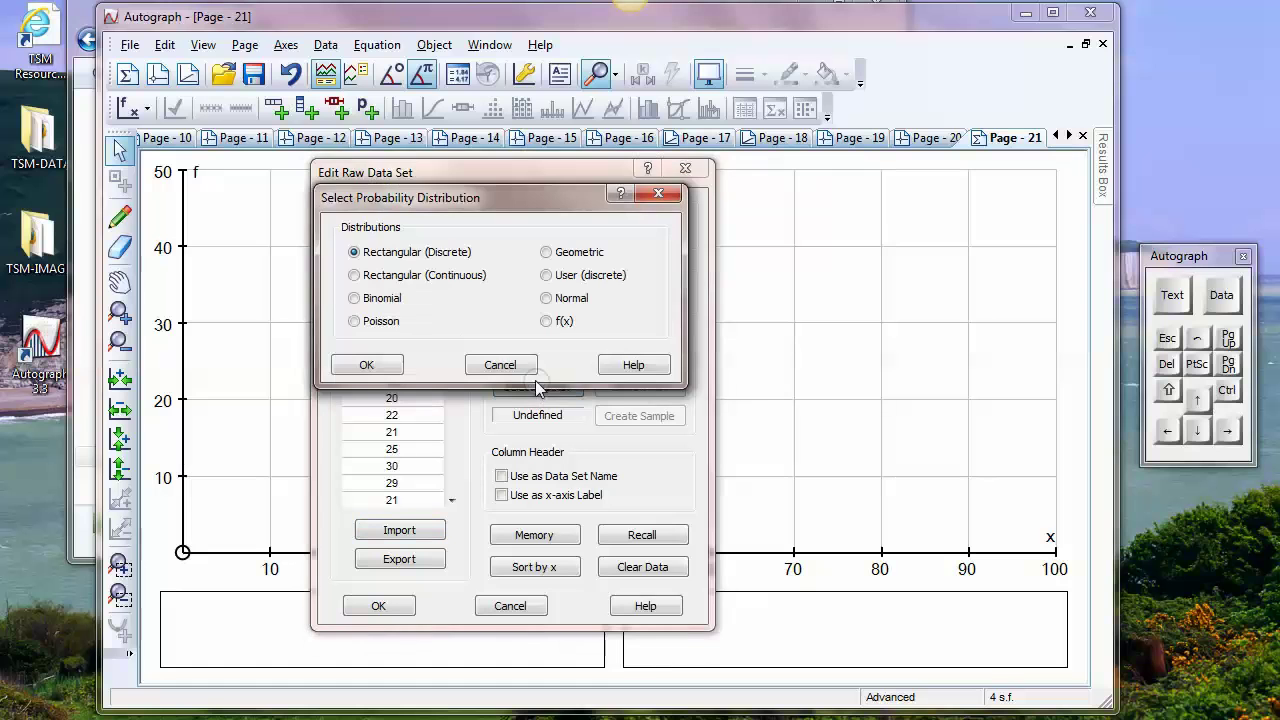
{"action": "left_click", "coordinate": [500, 366]}
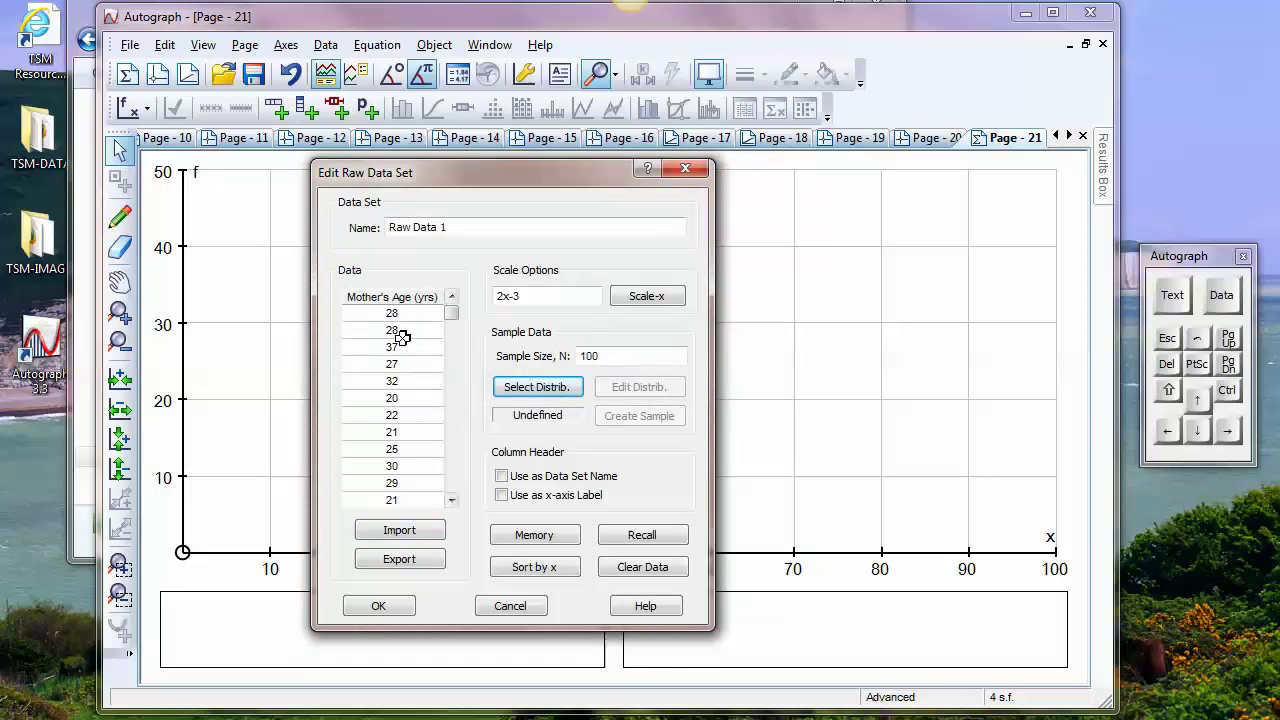
{"action": "left_click", "coordinate": [501, 476]}
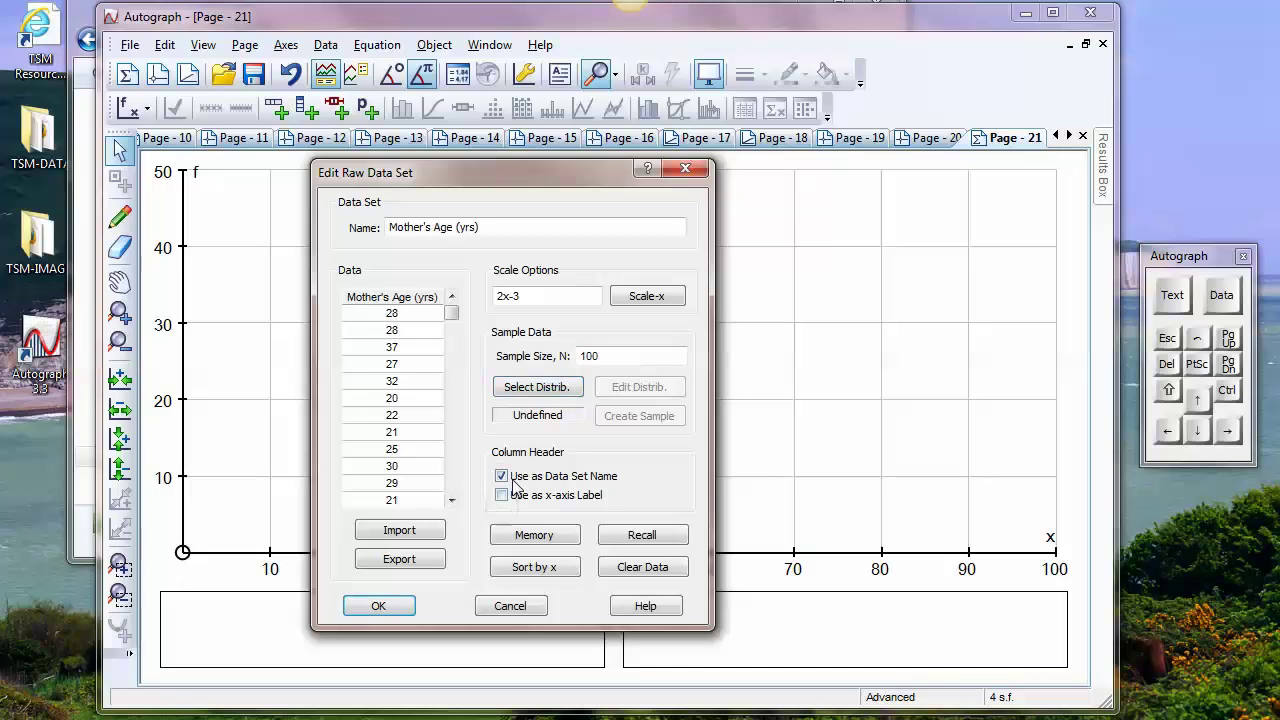
{"action": "left_click", "coordinate": [509, 497]}
{"action": "left_click", "coordinate": [527, 572]}
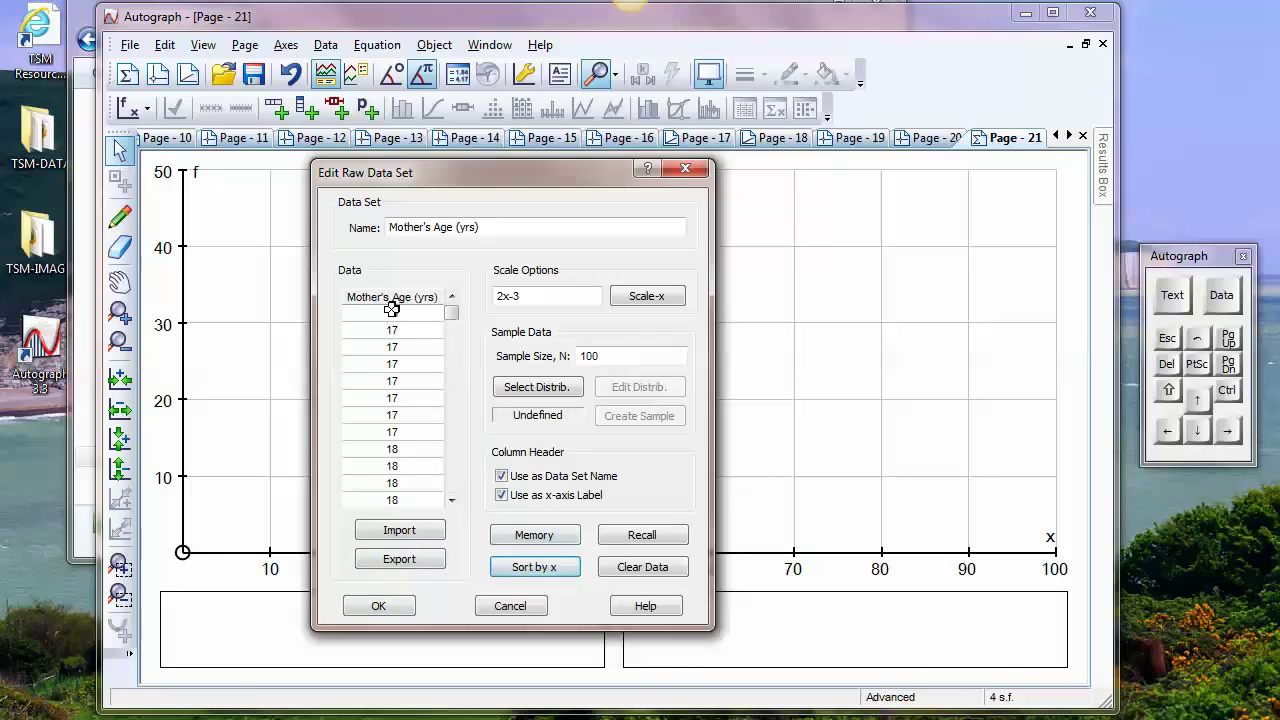
{"action": "left_click_drag", "start_coordinate": [451, 318], "coordinate": [455, 476]}
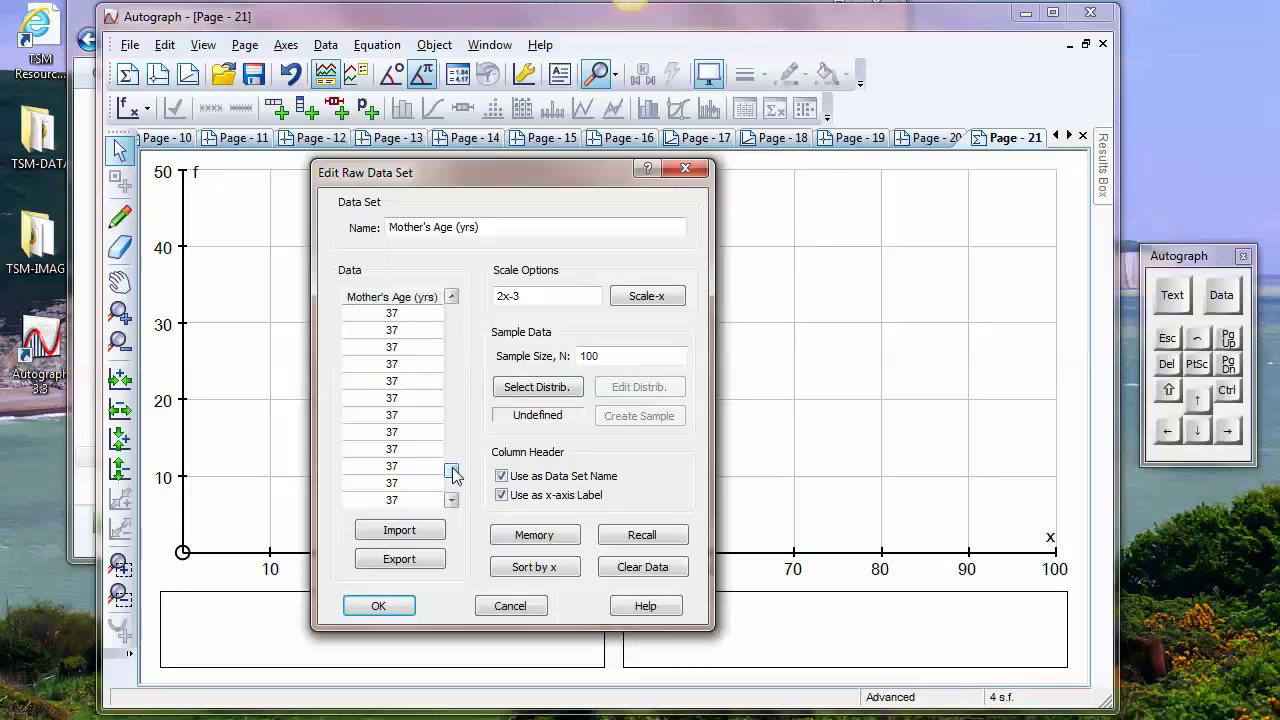
{"action": "left_click", "coordinate": [380, 607]}
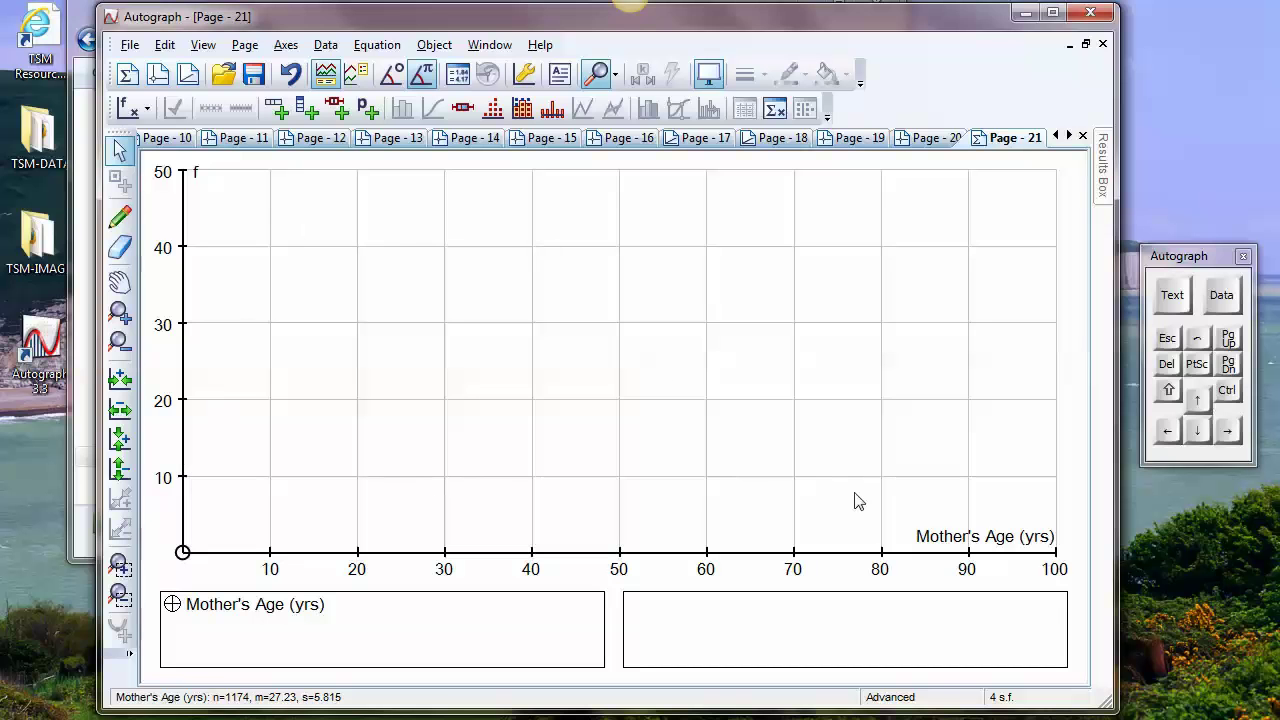
{"action": "right_click", "coordinate": [482, 241]}
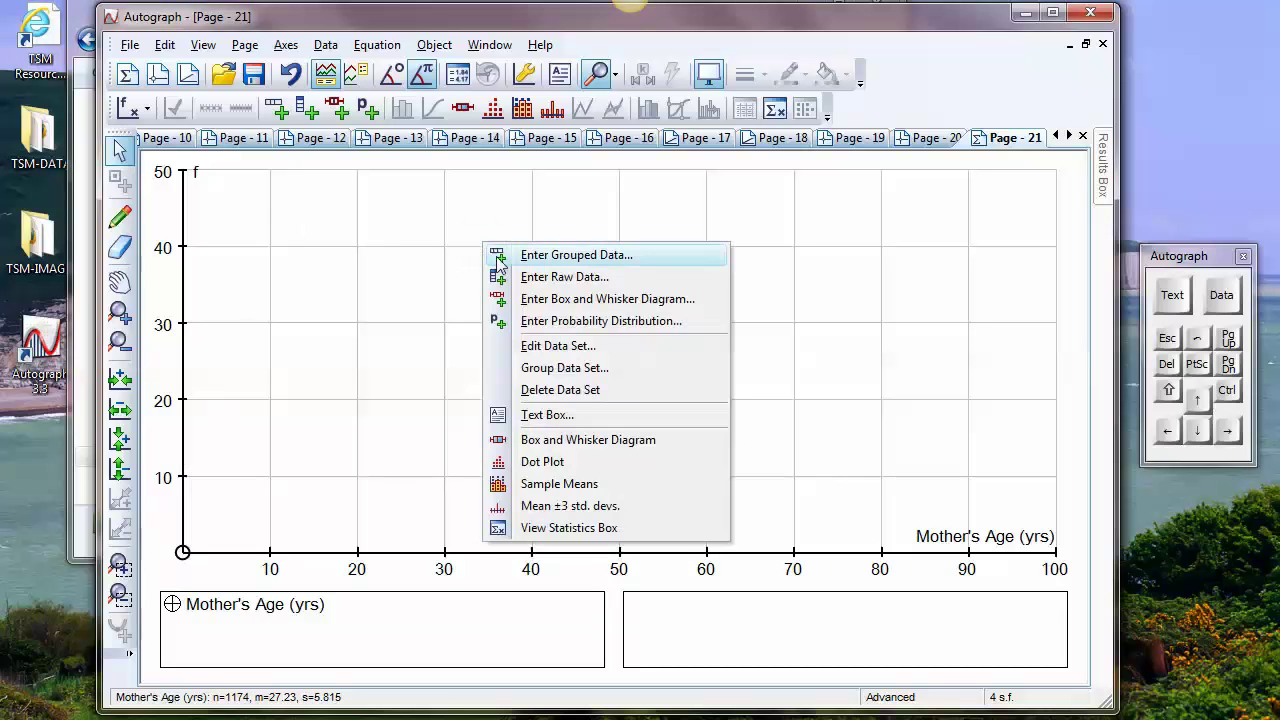
{"action": "left_click", "coordinate": [538, 465]}
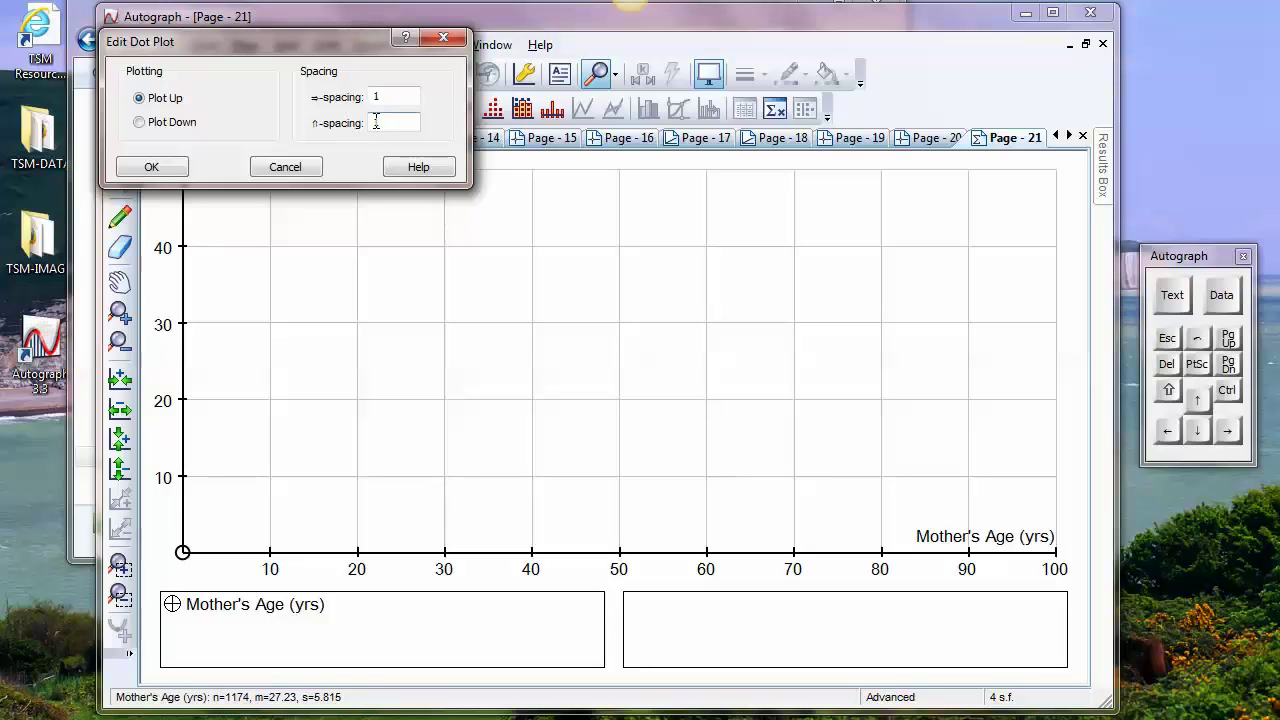
{"action": "type", "text": "1"}
{"action": "left_click", "coordinate": [152, 167]}
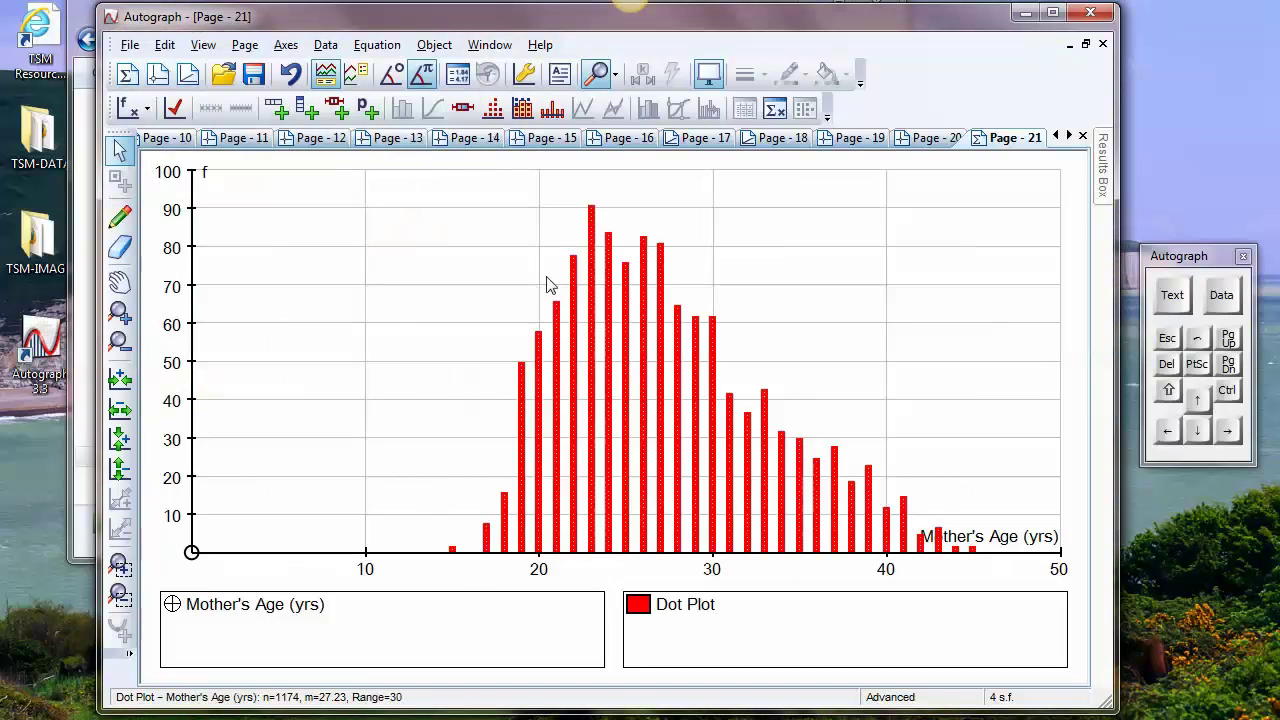
{"action": "right_click", "coordinate": [335, 212]}
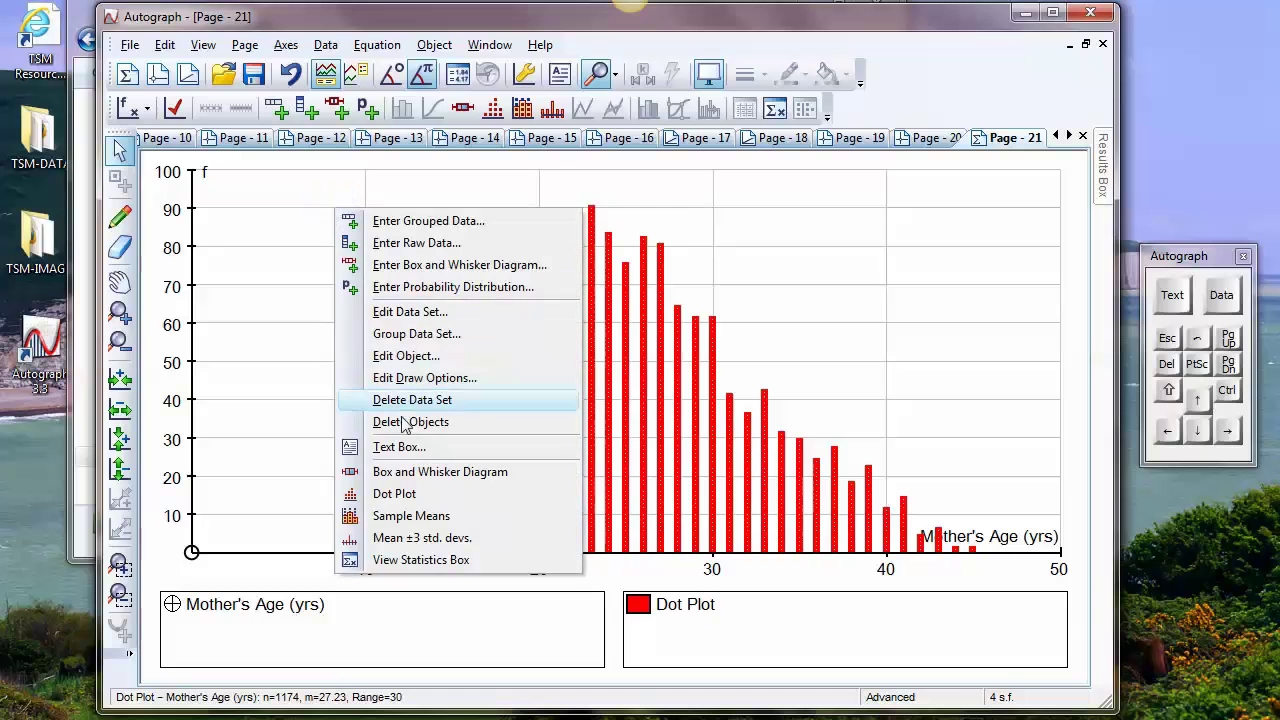
{"action": "left_click", "coordinate": [399, 446]}
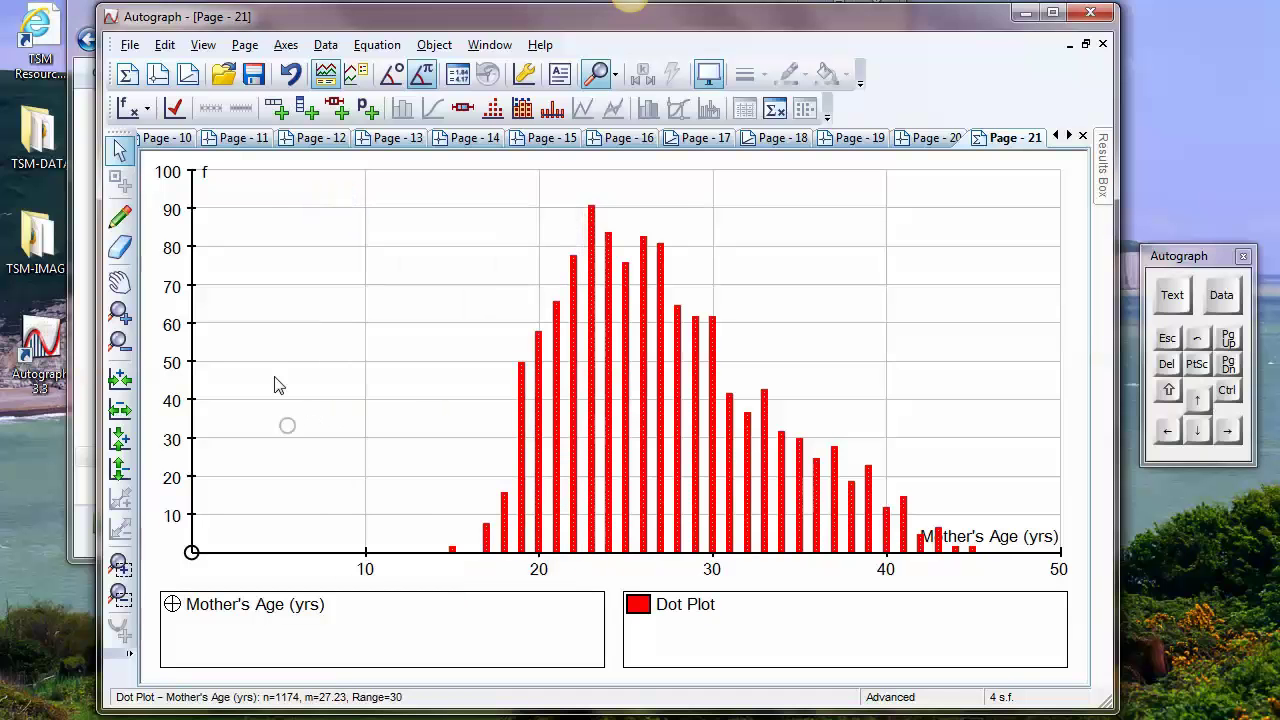
Step: With the Scribble tool, draw vertical end marks and box edges above the dot plot
{"action": "left_click", "coordinate": [126, 216]}
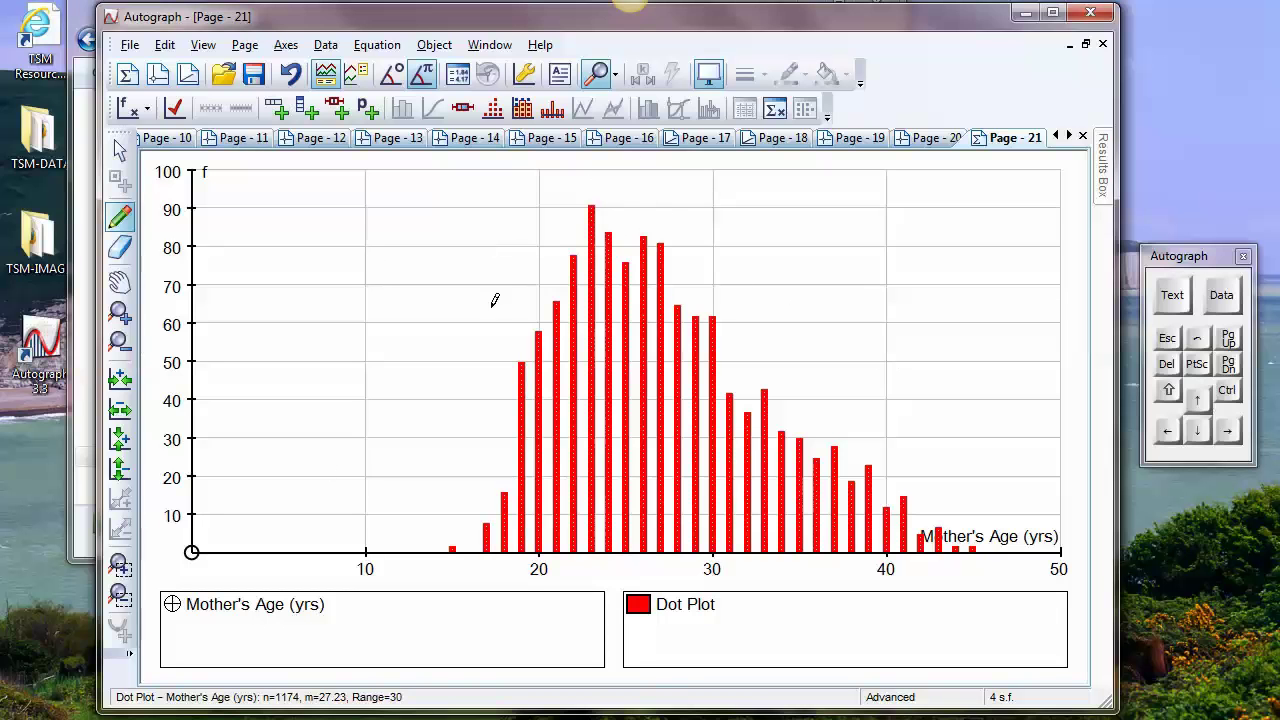
{"action": "left_click_drag", "start_coordinate": [627, 183], "coordinate": [632, 209]}
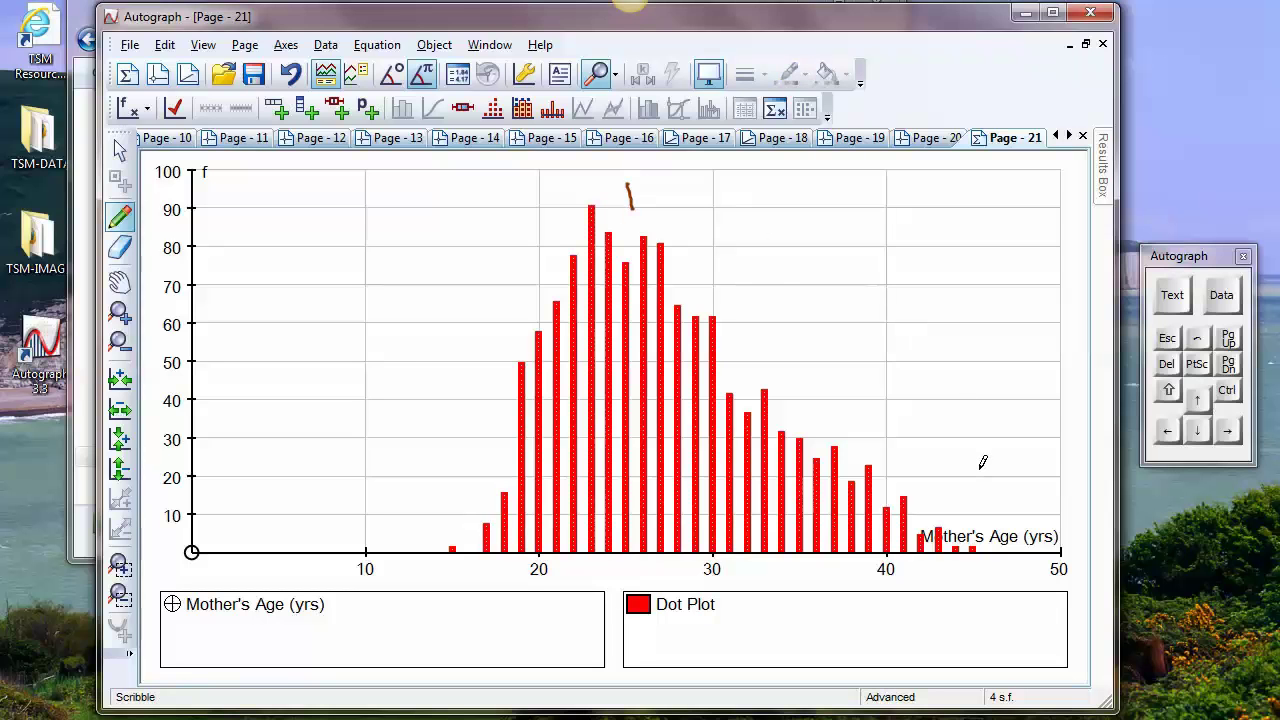
{"action": "left_click_drag", "start_coordinate": [708, 186], "coordinate": [718, 213]}
{"action": "left_click_drag", "start_coordinate": [548, 188], "coordinate": [548, 230]}
{"action": "left_click_drag", "start_coordinate": [421, 188], "coordinate": [425, 228]}
{"action": "left_click_drag", "start_coordinate": [946, 190], "coordinate": [946, 214]}
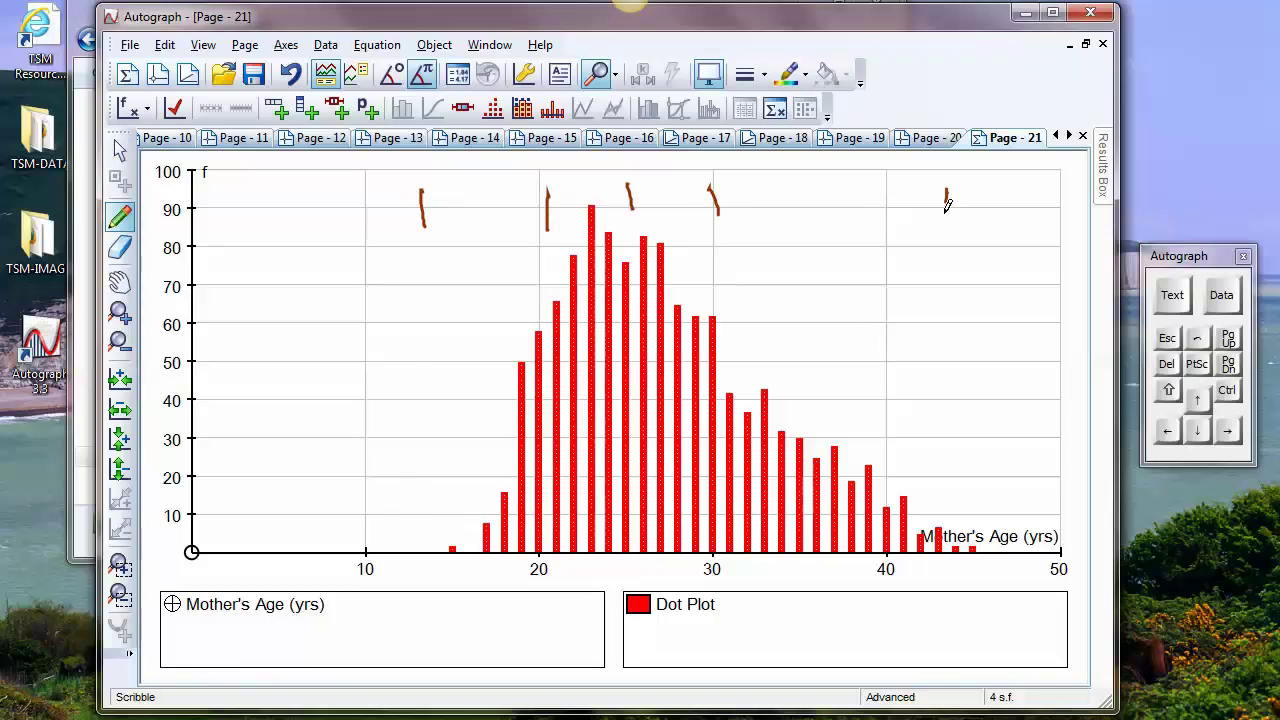
Step: Sketch the box's top and bottom edges and the left and right whisker lines
{"action": "left_click_drag", "start_coordinate": [545, 181], "coordinate": [702, 183]}
{"action": "left_click_drag", "start_coordinate": [562, 226], "coordinate": [718, 207]}
{"action": "left_click_drag", "start_coordinate": [452, 207], "coordinate": [567, 209]}
{"action": "left_click_drag", "start_coordinate": [726, 198], "coordinate": [926, 202]}
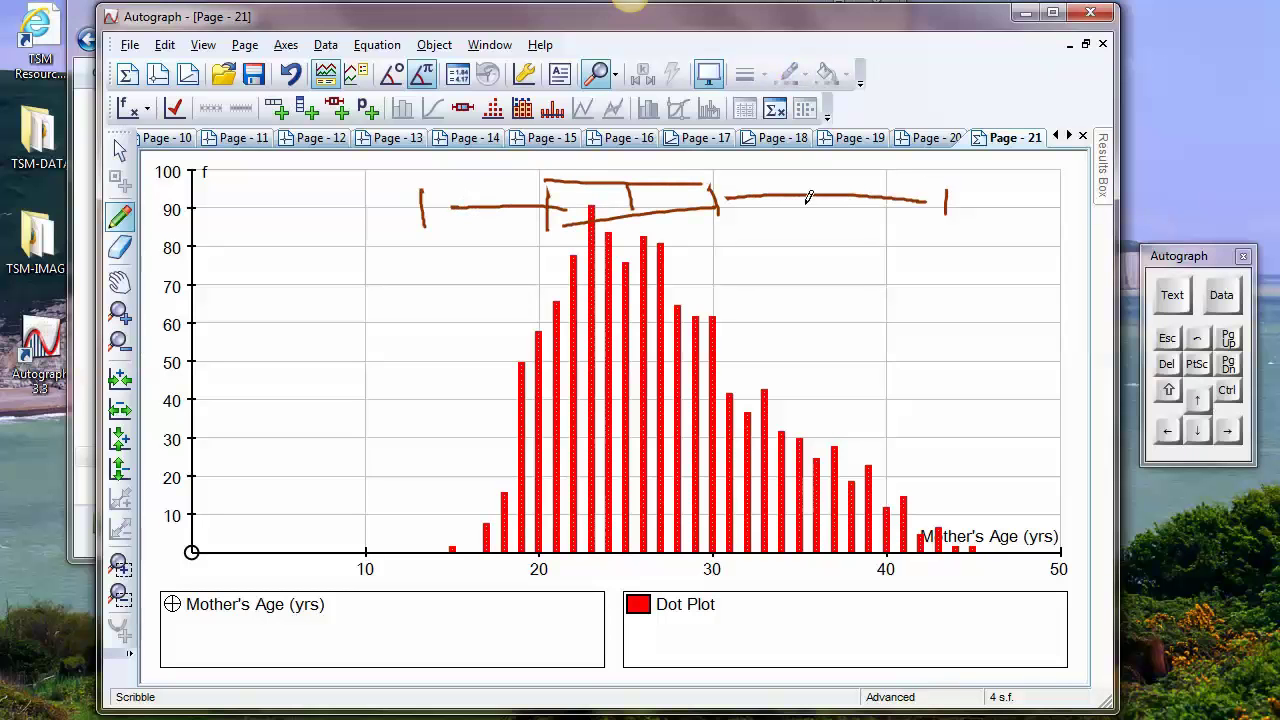
{"action": "right_click", "coordinate": [769, 240]}
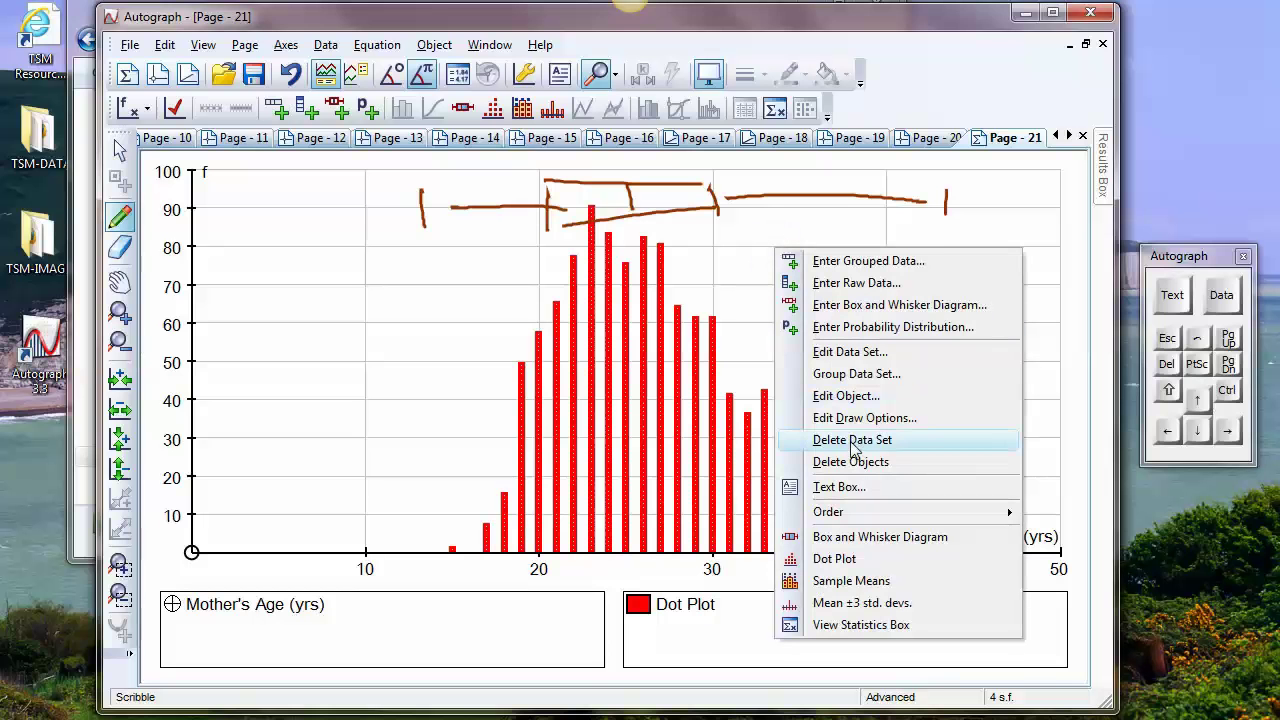
Step: Add a raw-data box-and-whisker diagram and move it up near the sketch
{"action": "left_click", "coordinate": [841, 542]}
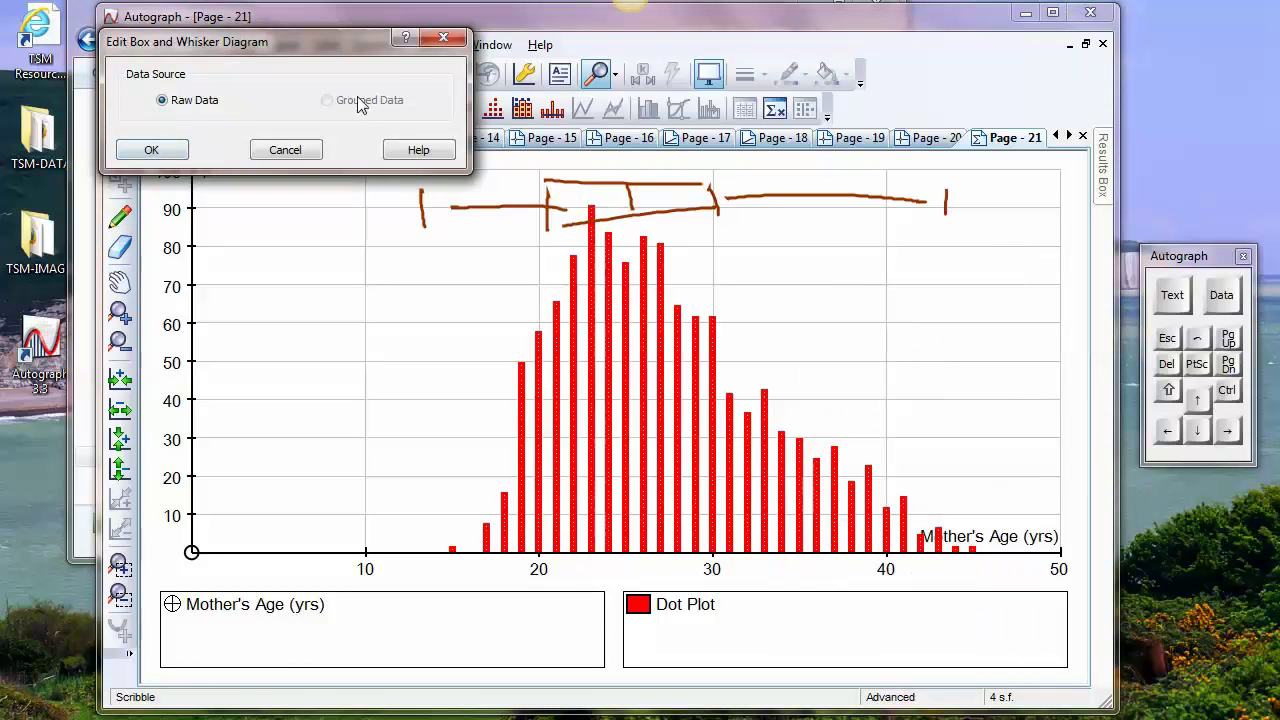
{"action": "left_click", "coordinate": [151, 151]}
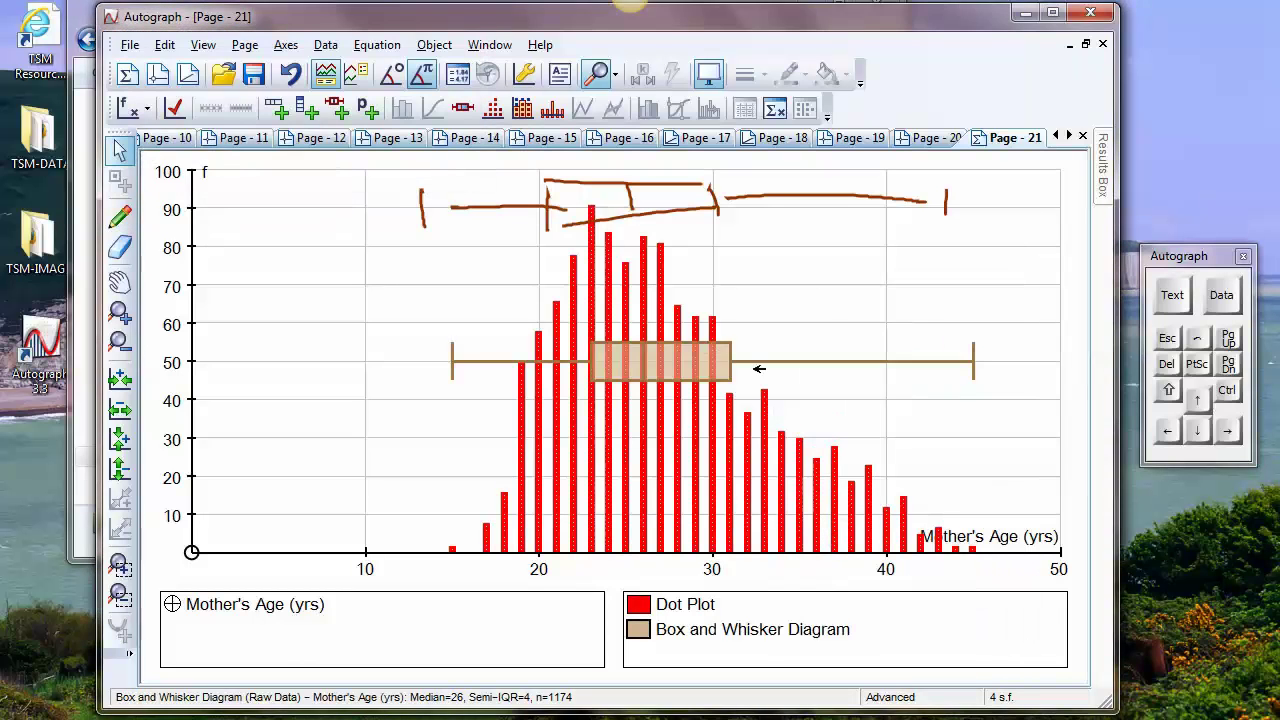
{"action": "left_click_drag", "start_coordinate": [768, 366], "coordinate": [746, 235]}
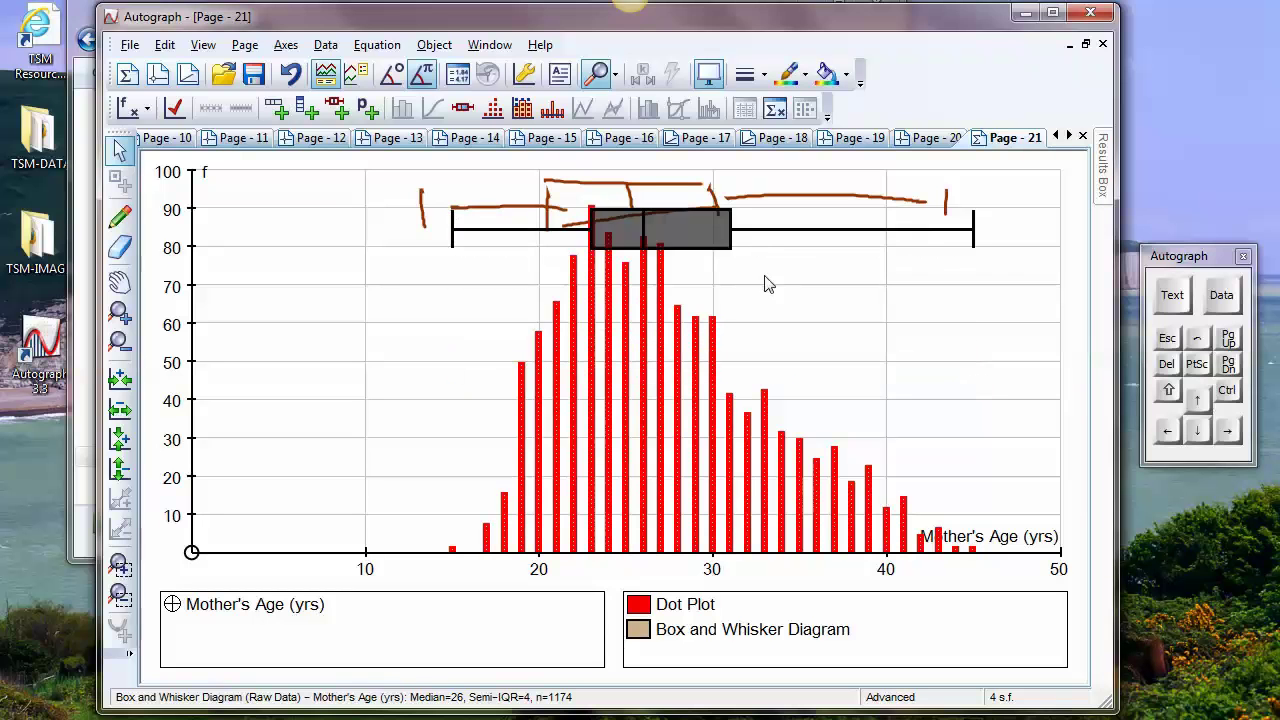
{"action": "left_click", "coordinate": [766, 283]}
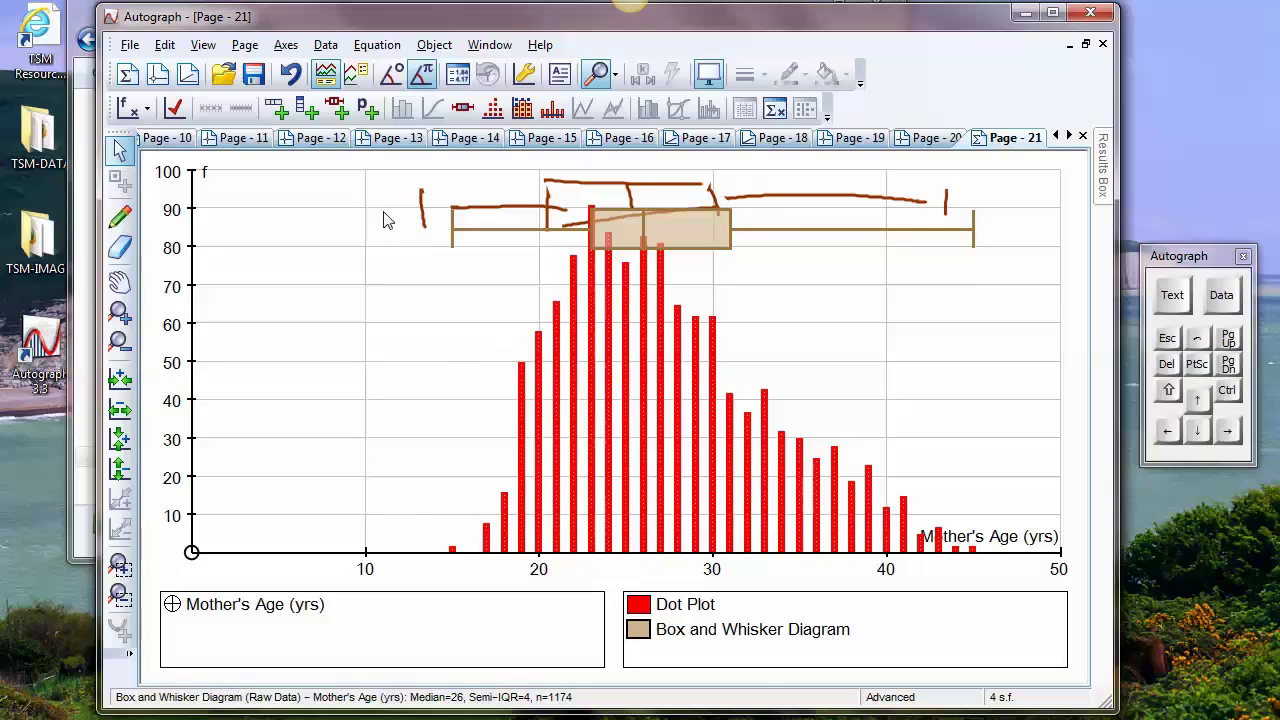
Step: Select all scribbles and delete the freehand sketch
{"action": "left_click", "coordinate": [164, 45]}
{"action": "left_click", "coordinate": [186, 163]}
{"action": "left_click", "coordinate": [1166, 364]}
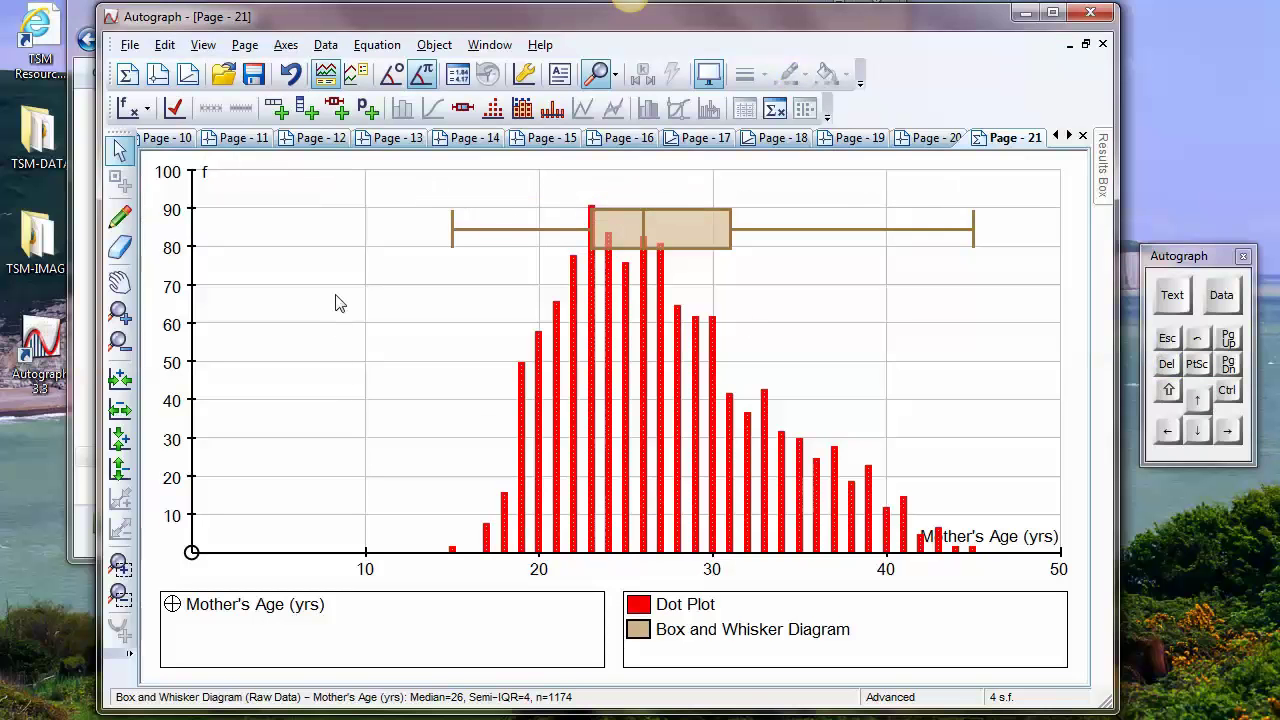
Step: Open Group Data Set for Mother's Age and check the class width of 5
{"action": "right_click", "coordinate": [328, 240]}
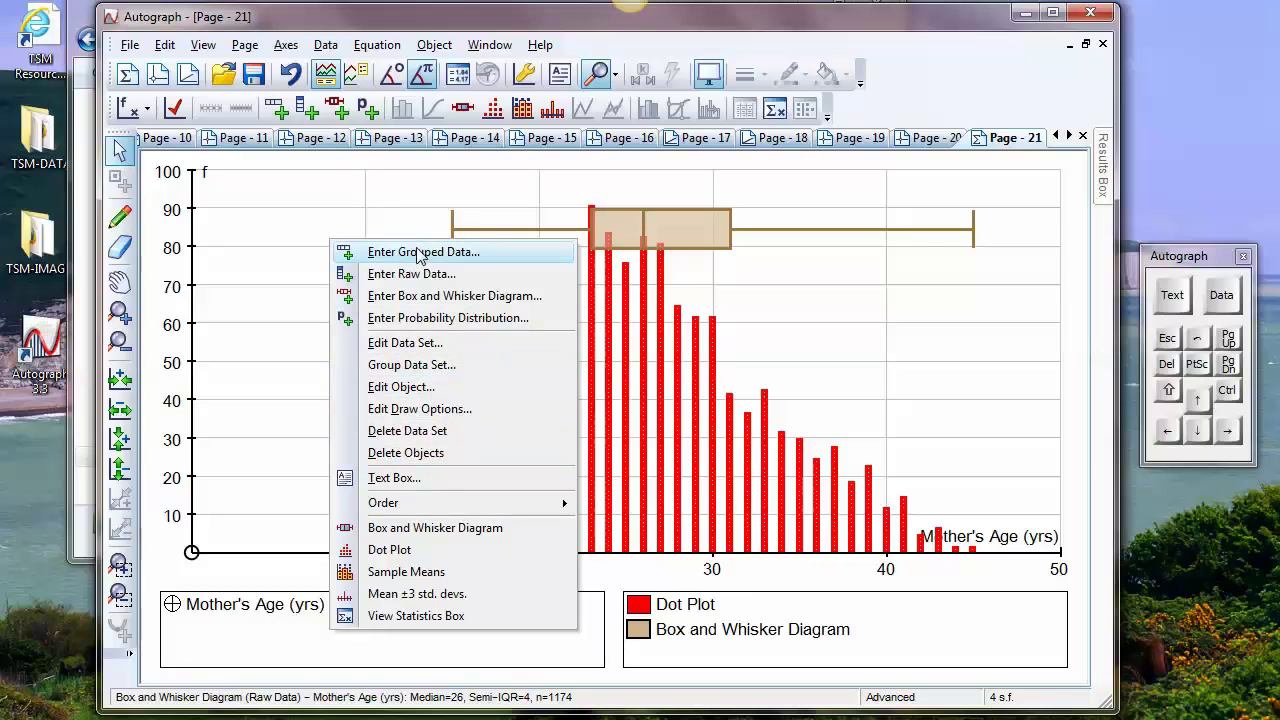
{"action": "left_click", "coordinate": [392, 366]}
{"action": "left_click_drag", "start_coordinate": [294, 33], "coordinate": [348, 68]}
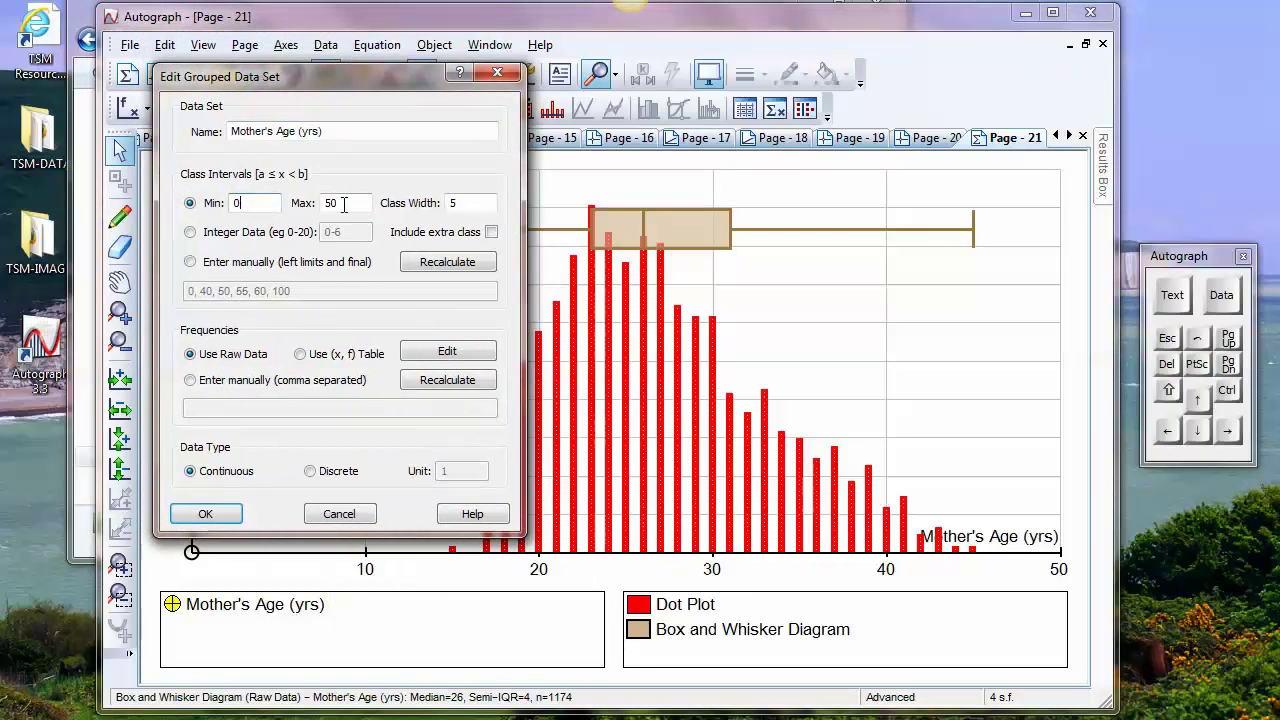
{"action": "left_click", "coordinate": [340, 203]}
{"action": "left_click", "coordinate": [478, 204]}
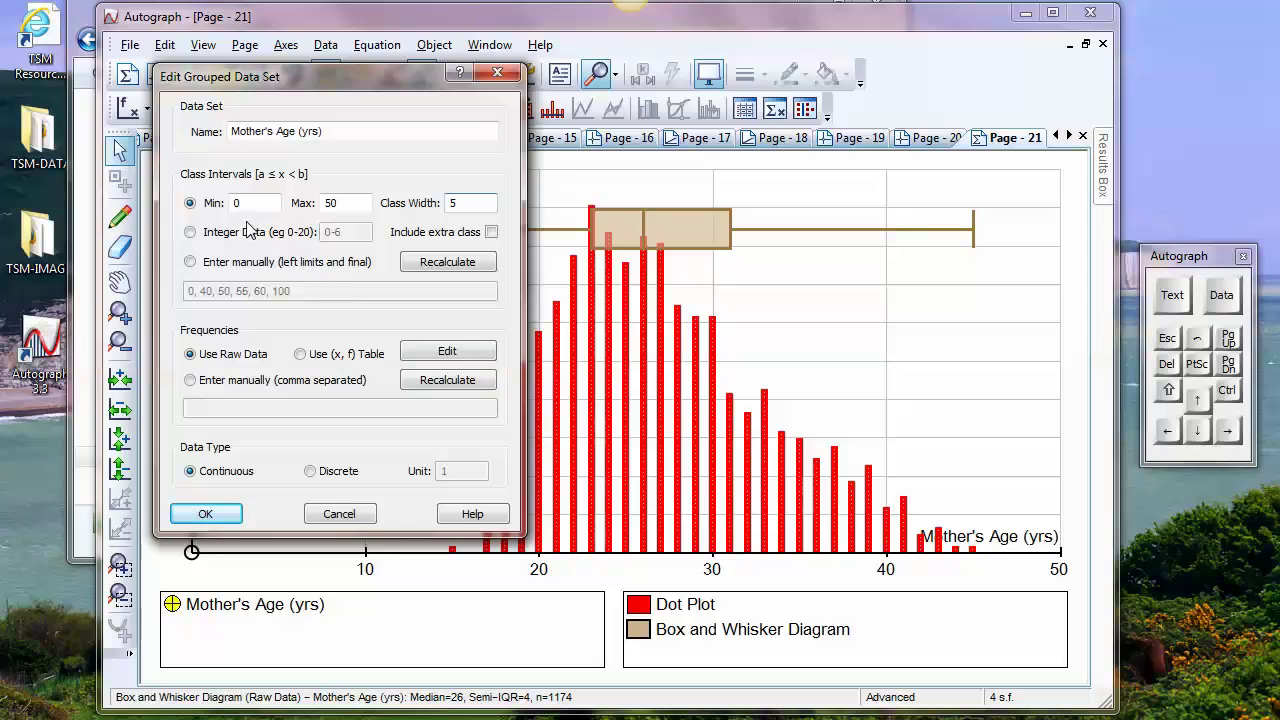
Step: Keep equal-width classes from 0 to 50, then recalculate class limits and frequencies
{"action": "left_click", "coordinate": [191, 262]}
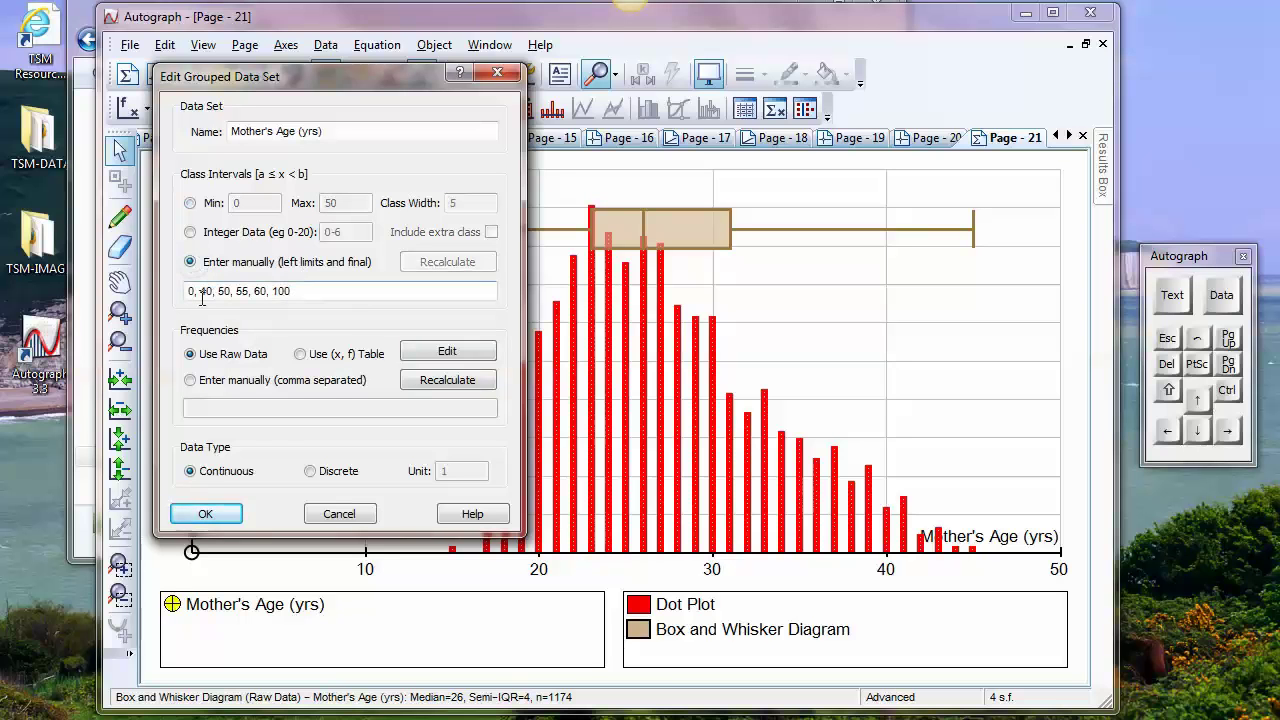
{"action": "left_click", "coordinate": [190, 204]}
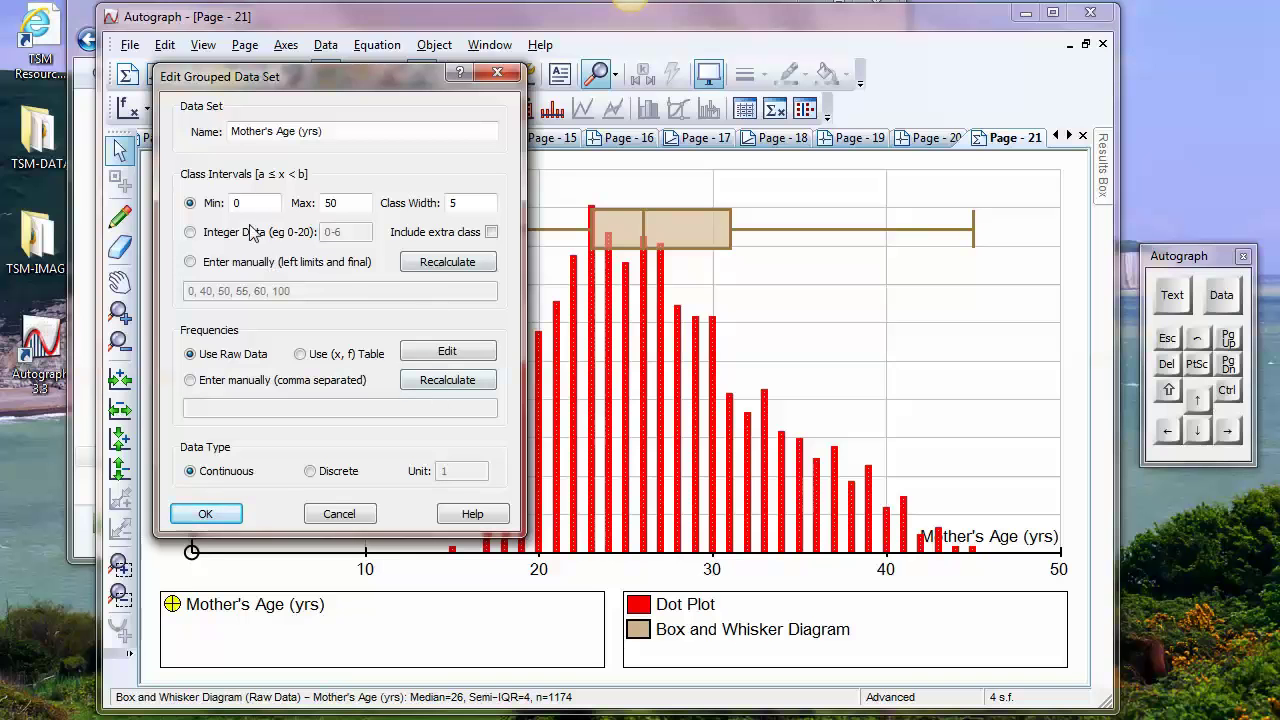
{"action": "left_click", "coordinate": [446, 262]}
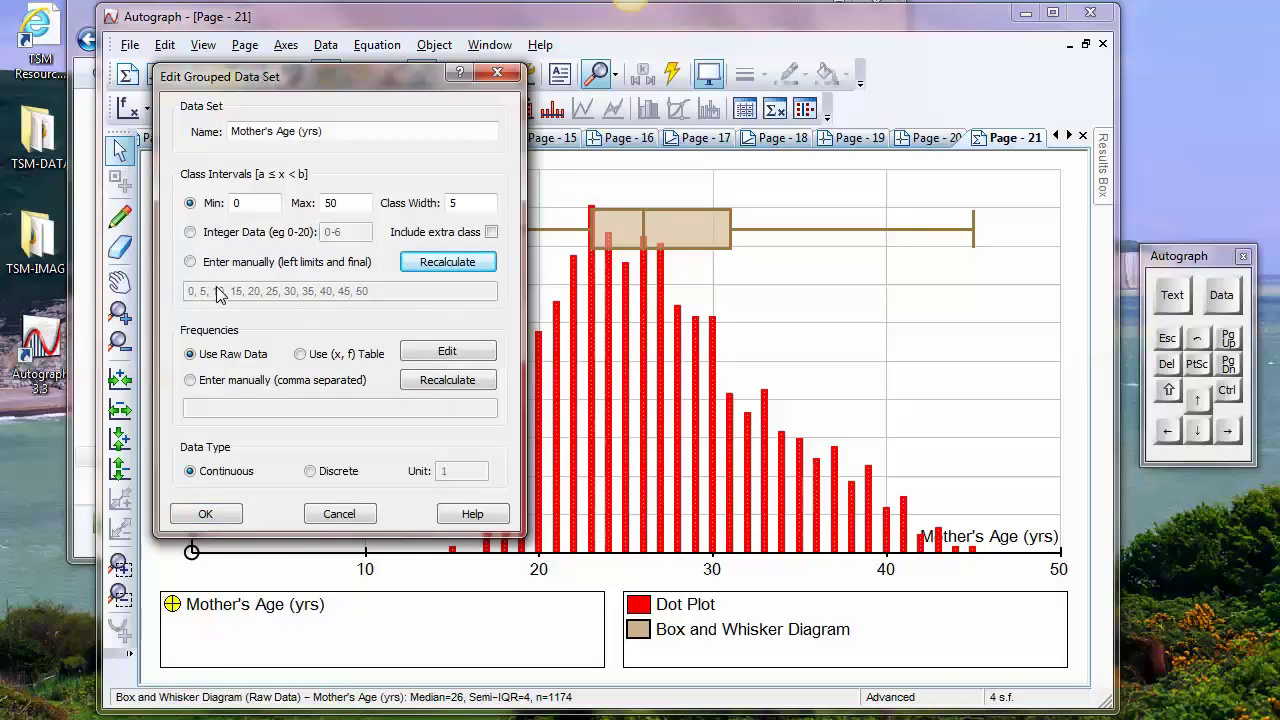
{"action": "left_click", "coordinate": [455, 380]}
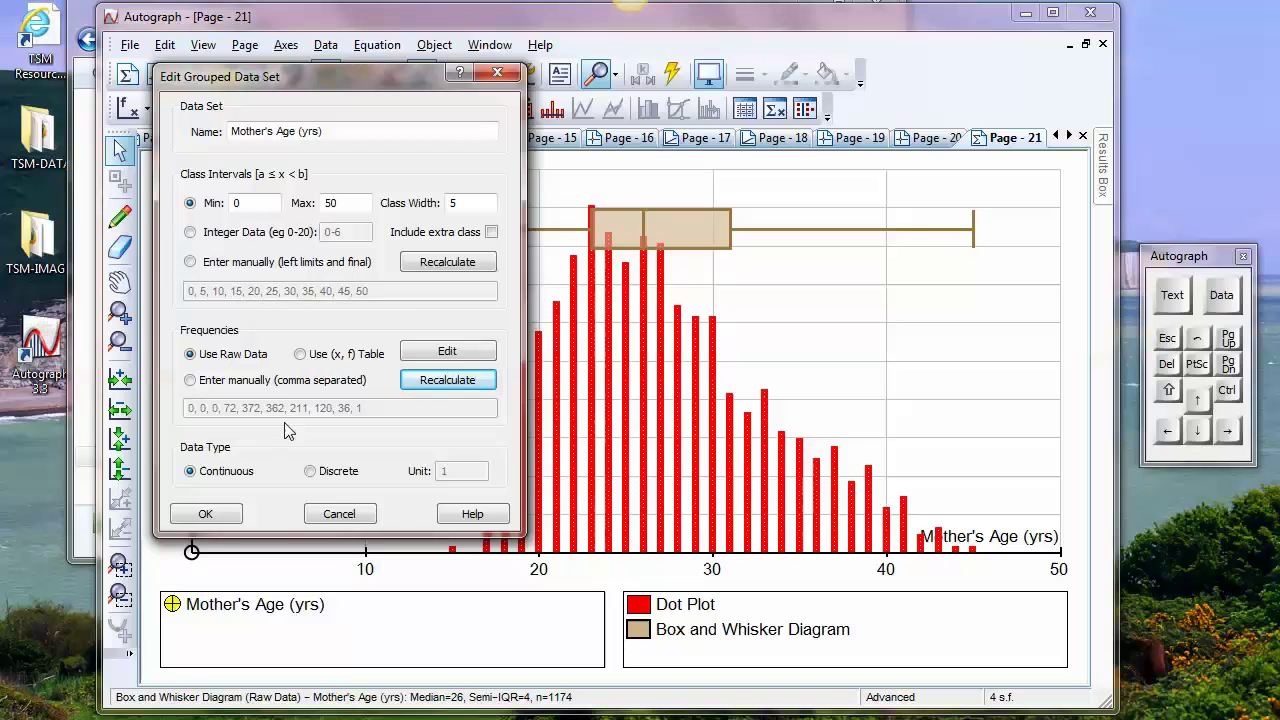
{"action": "double_click", "coordinate": [460, 203]}
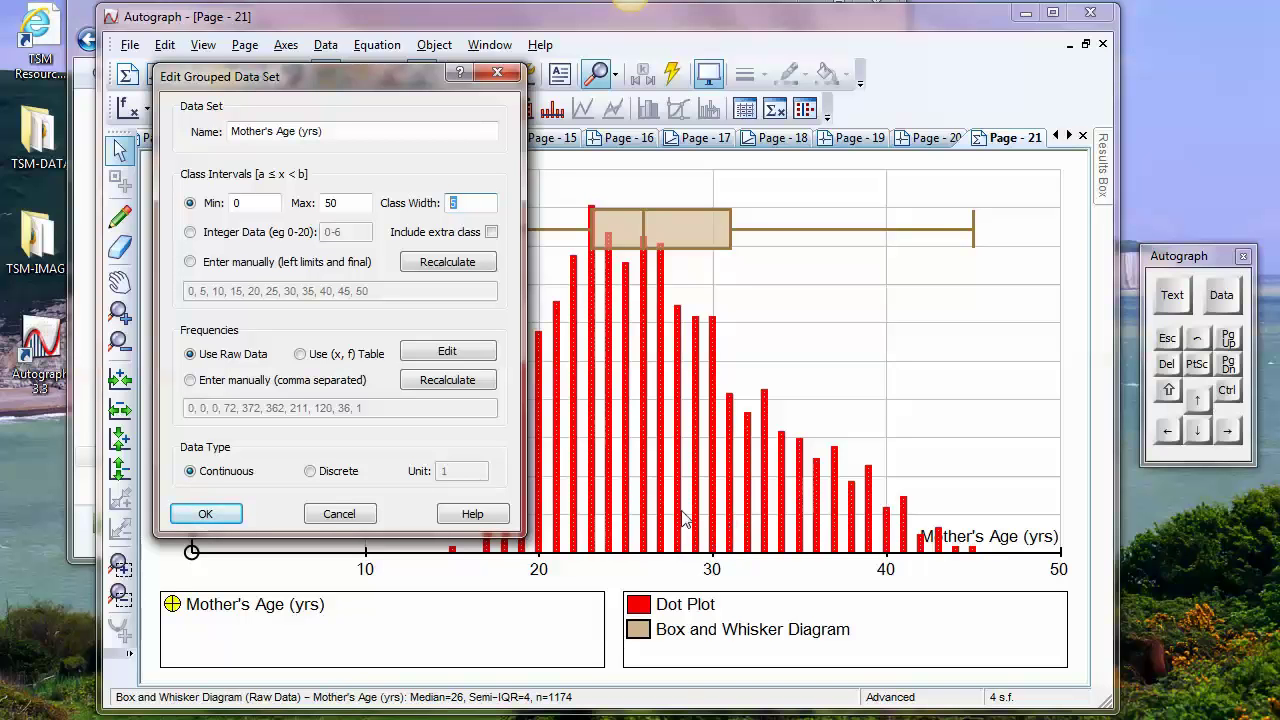
Step: Apply the grouping and draw a filled, plot-up frequency histogram of Mother's Age
{"action": "left_click", "coordinate": [215, 512]}
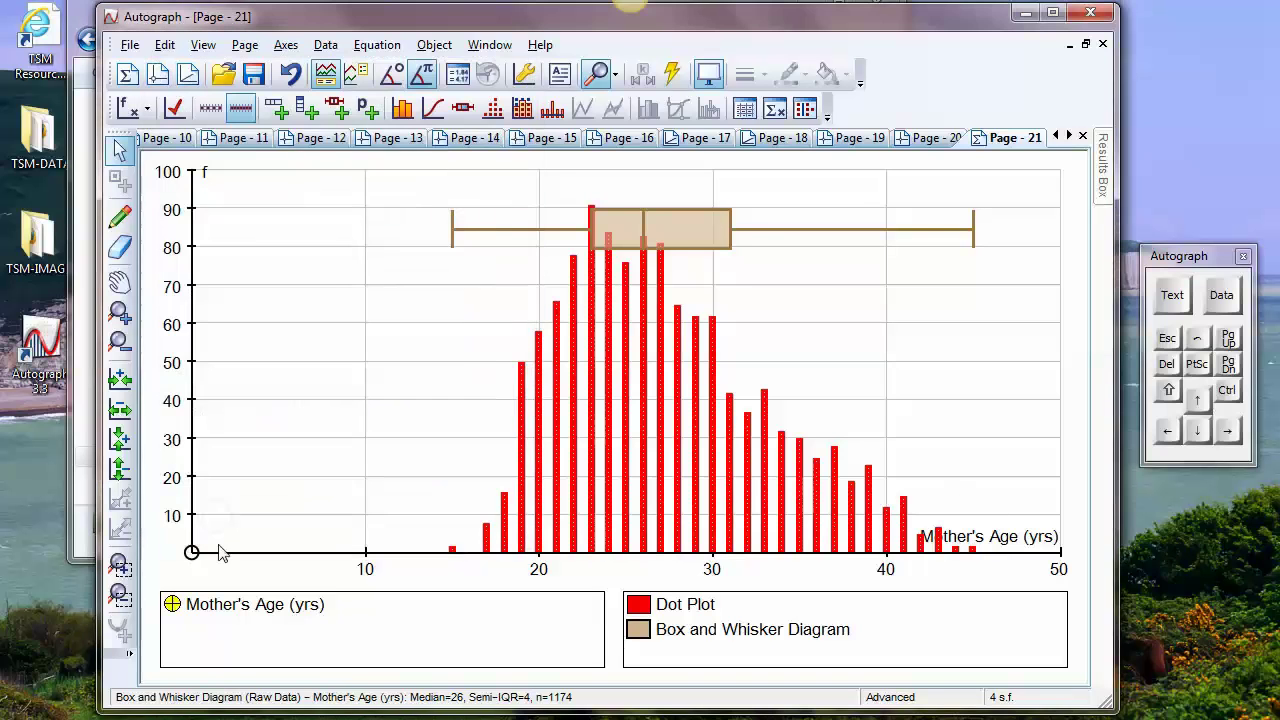
{"action": "right_click", "coordinate": [364, 245]}
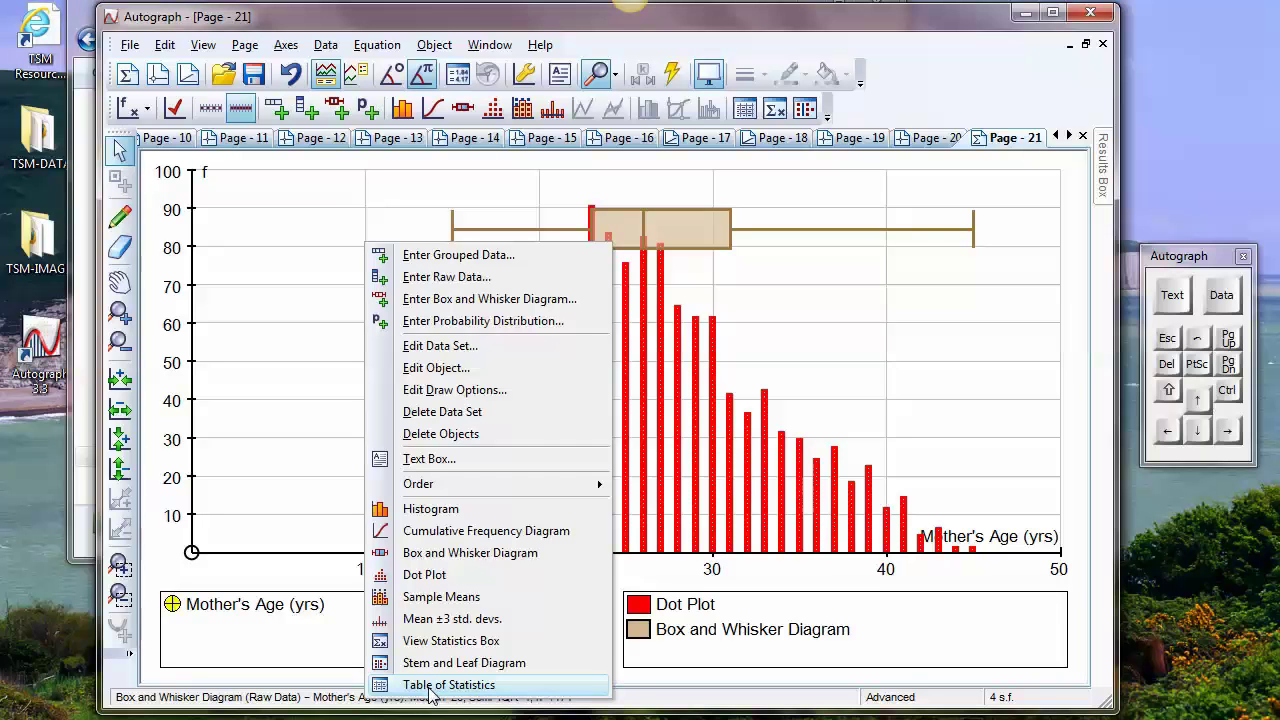
{"action": "left_click", "coordinate": [420, 510]}
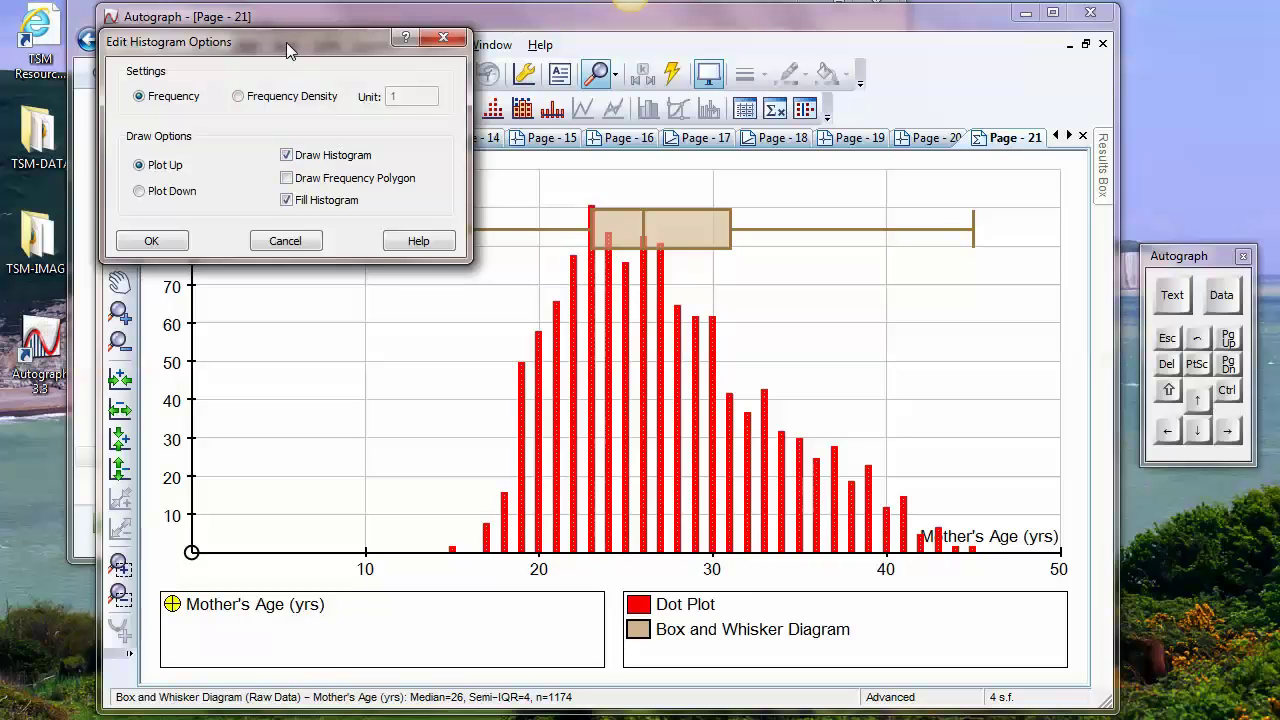
{"action": "left_click_drag", "start_coordinate": [286, 42], "coordinate": [316, 87]}
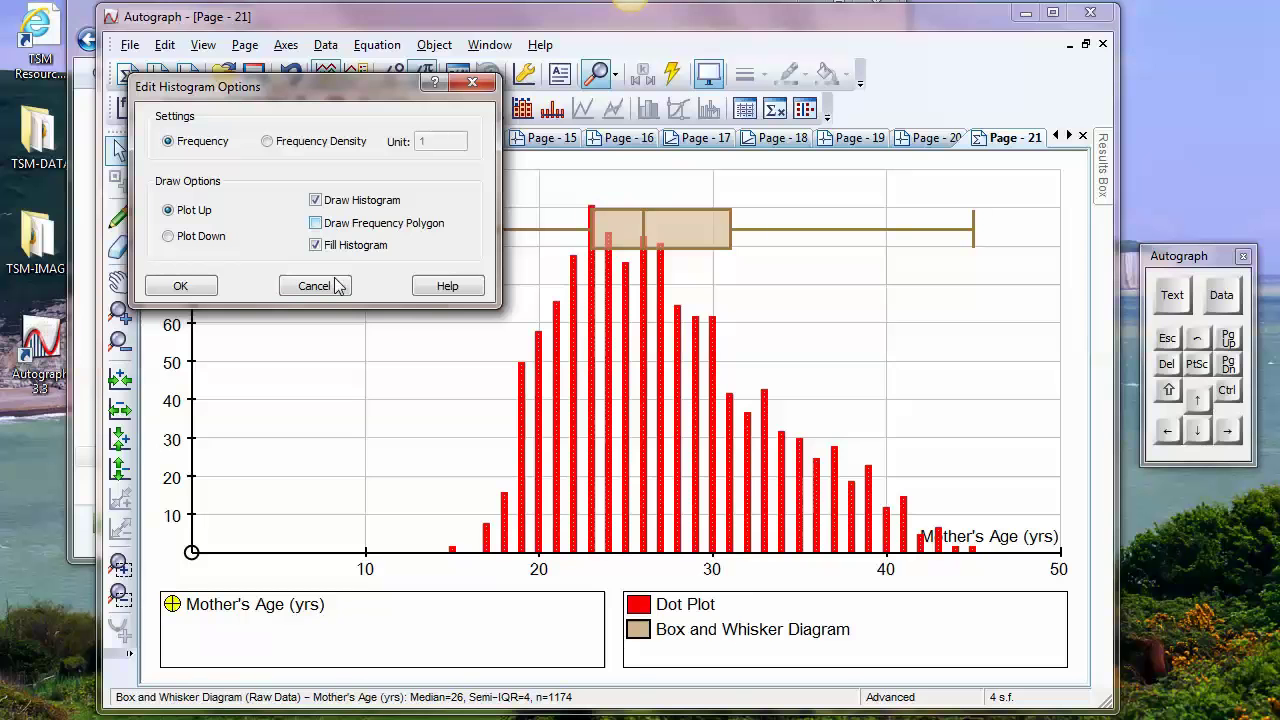
{"action": "left_click", "coordinate": [180, 286]}
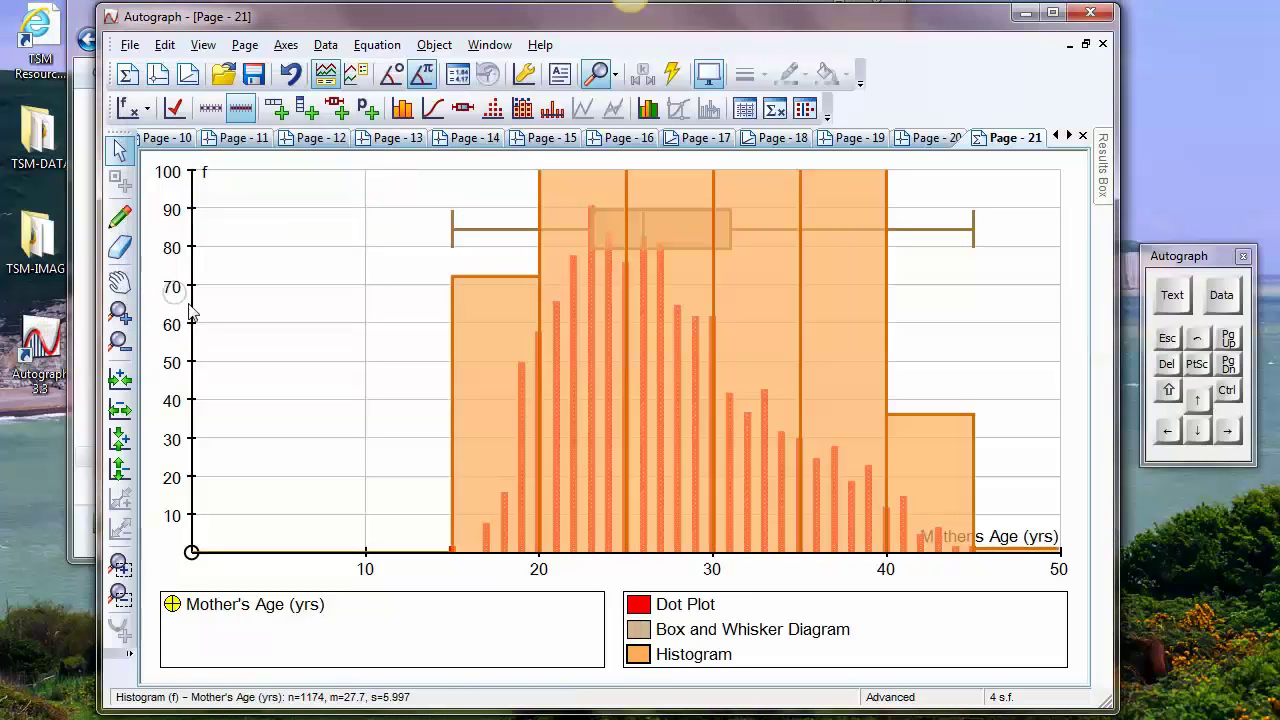
{"action": "left_click", "coordinate": [173, 112]}
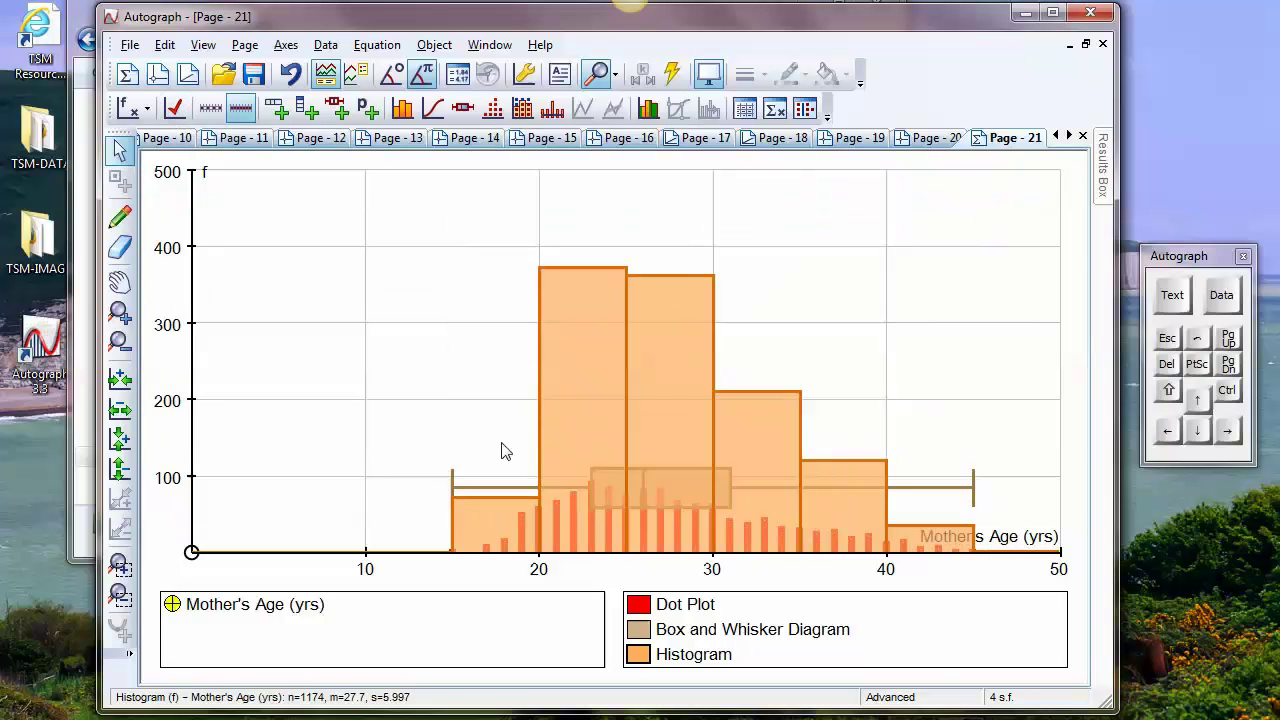
{"action": "left_click_drag", "start_coordinate": [920, 486], "coordinate": [882, 308]}
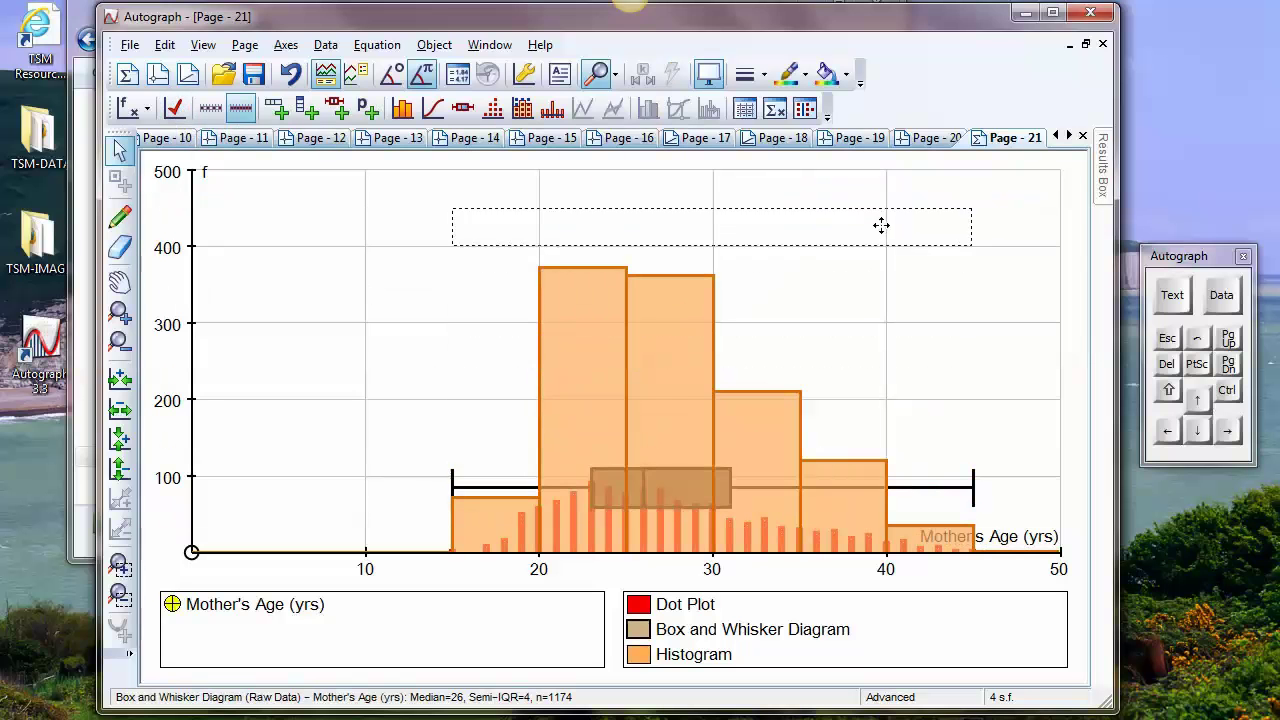
{"action": "left_click_drag", "start_coordinate": [881, 225], "coordinate": [881, 226]}
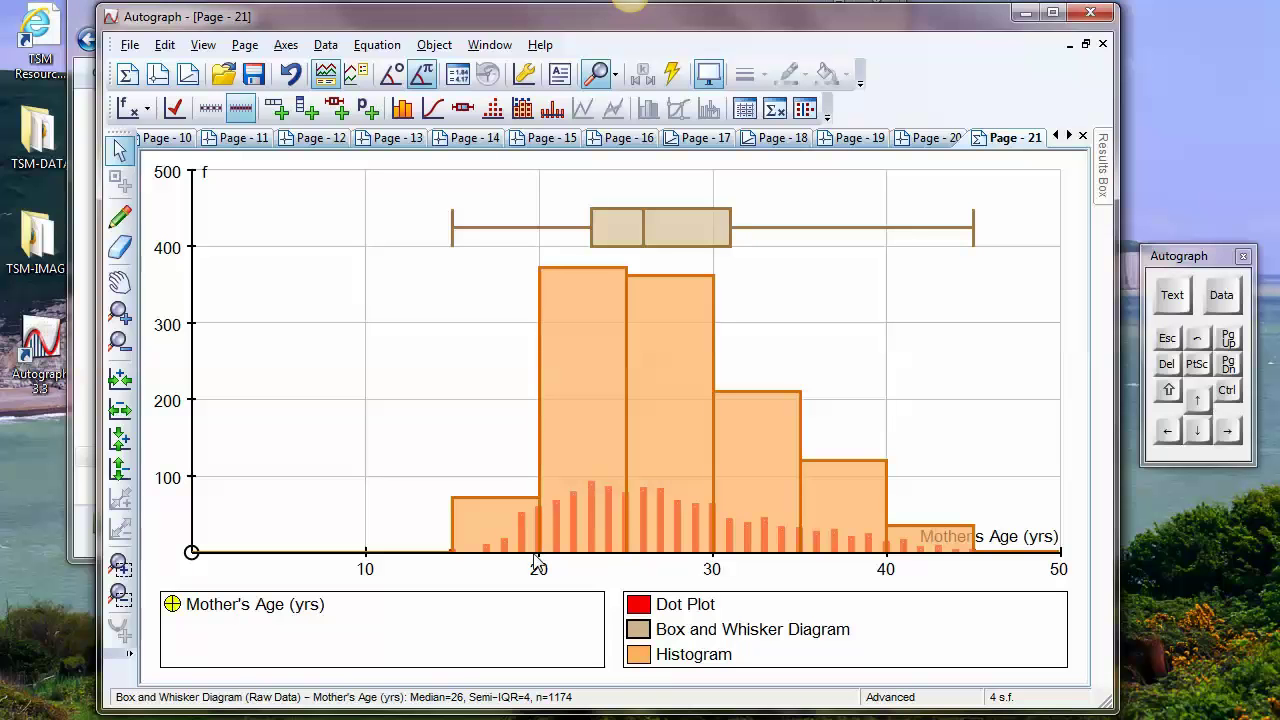
{"action": "left_click", "coordinate": [210, 112]}
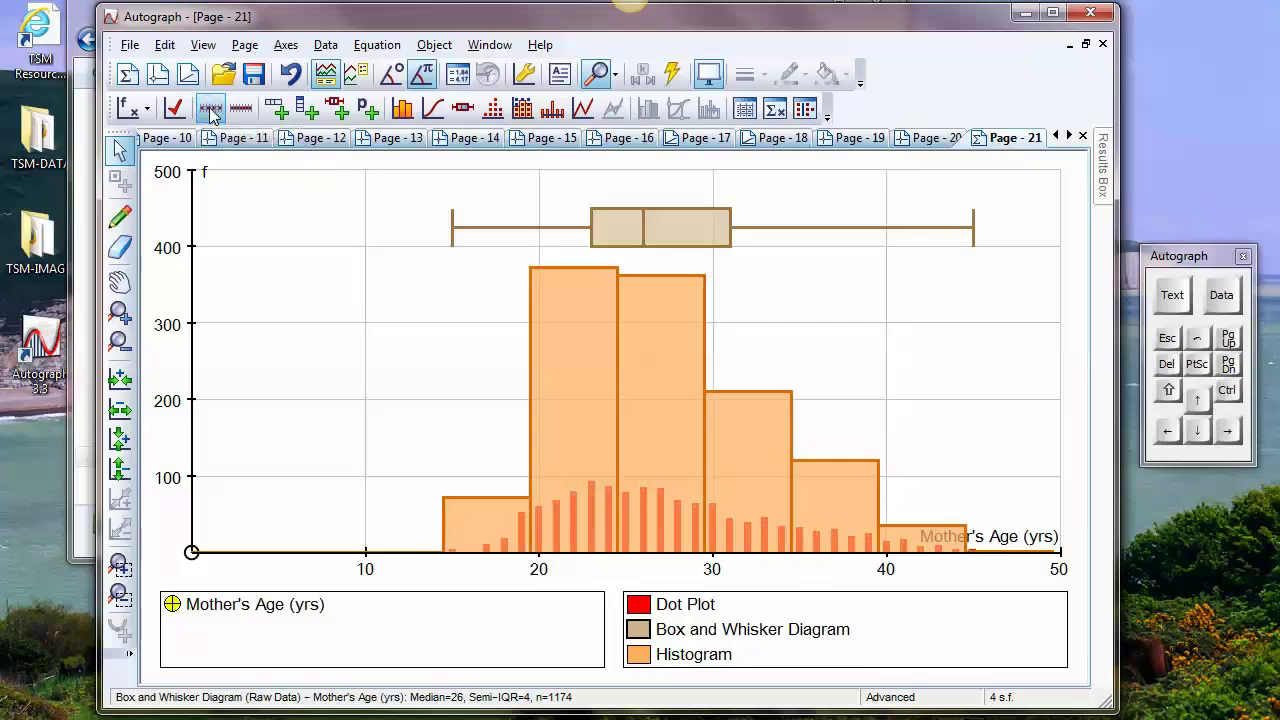
Step: Show the Results Box and copy the table of values and summary statistics
{"action": "left_click", "coordinate": [745, 110]}
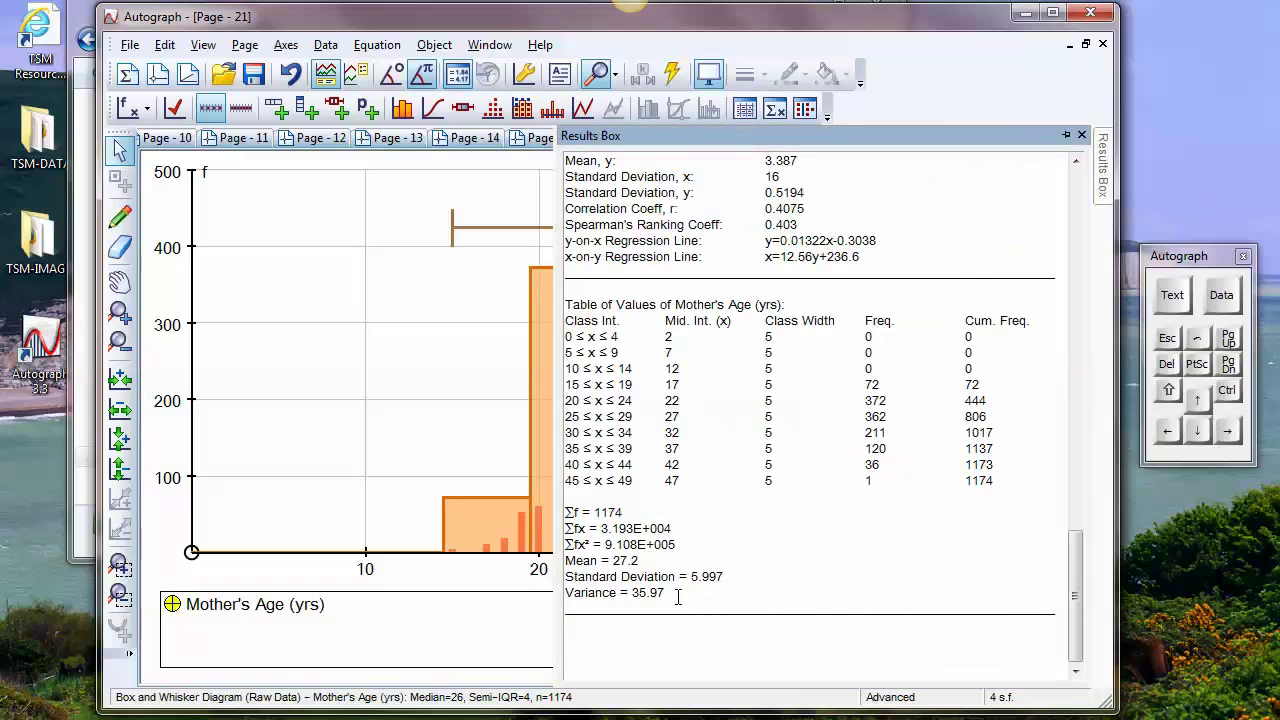
{"action": "left_click_drag", "start_coordinate": [657, 590], "coordinate": [535, 288]}
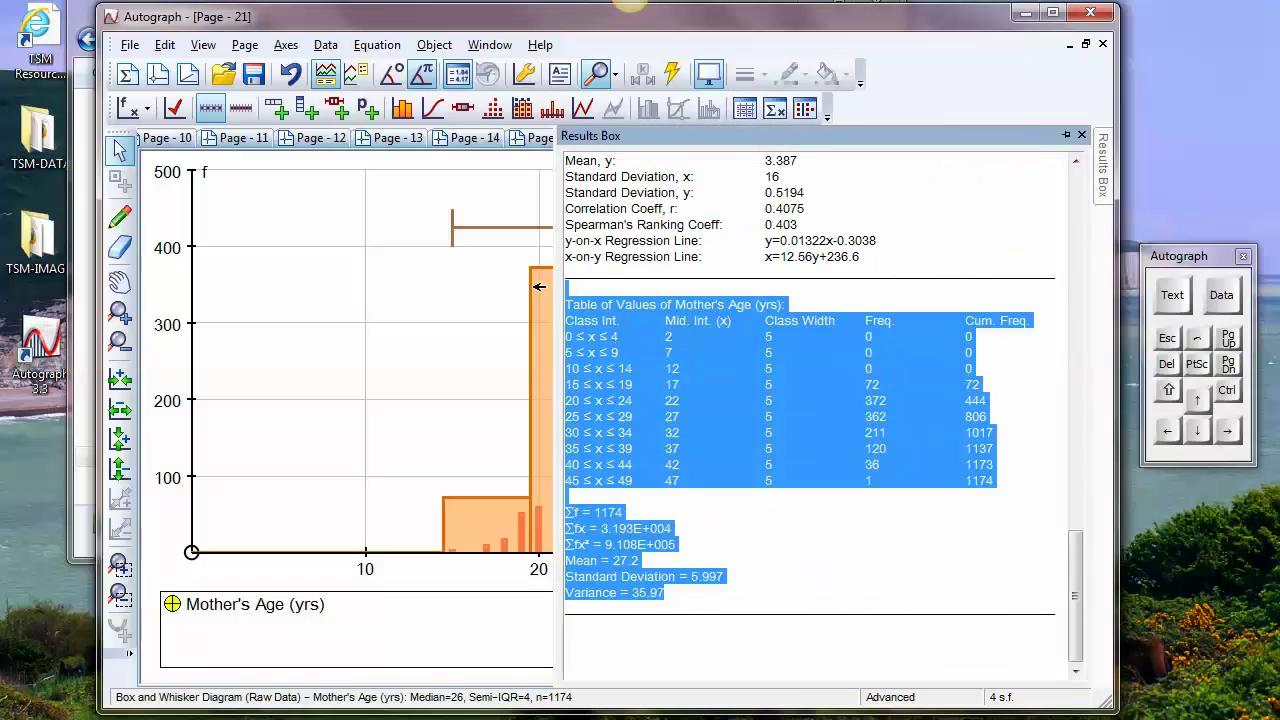
{"action": "right_click", "coordinate": [615, 345]}
{"action": "left_click", "coordinate": [662, 362]}
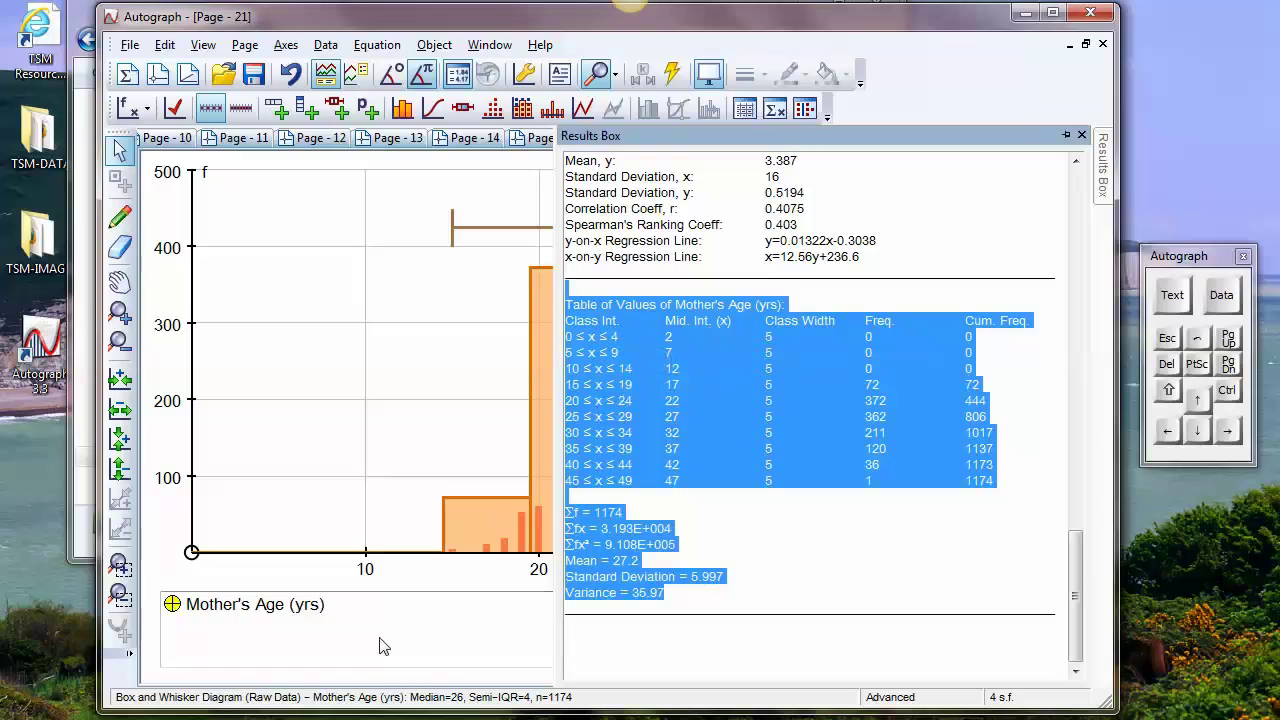
Step: Paste the copied table as Keep Text Only into A1 of a new Excel worksheet
{"action": "key", "text": "alt+Tab"}
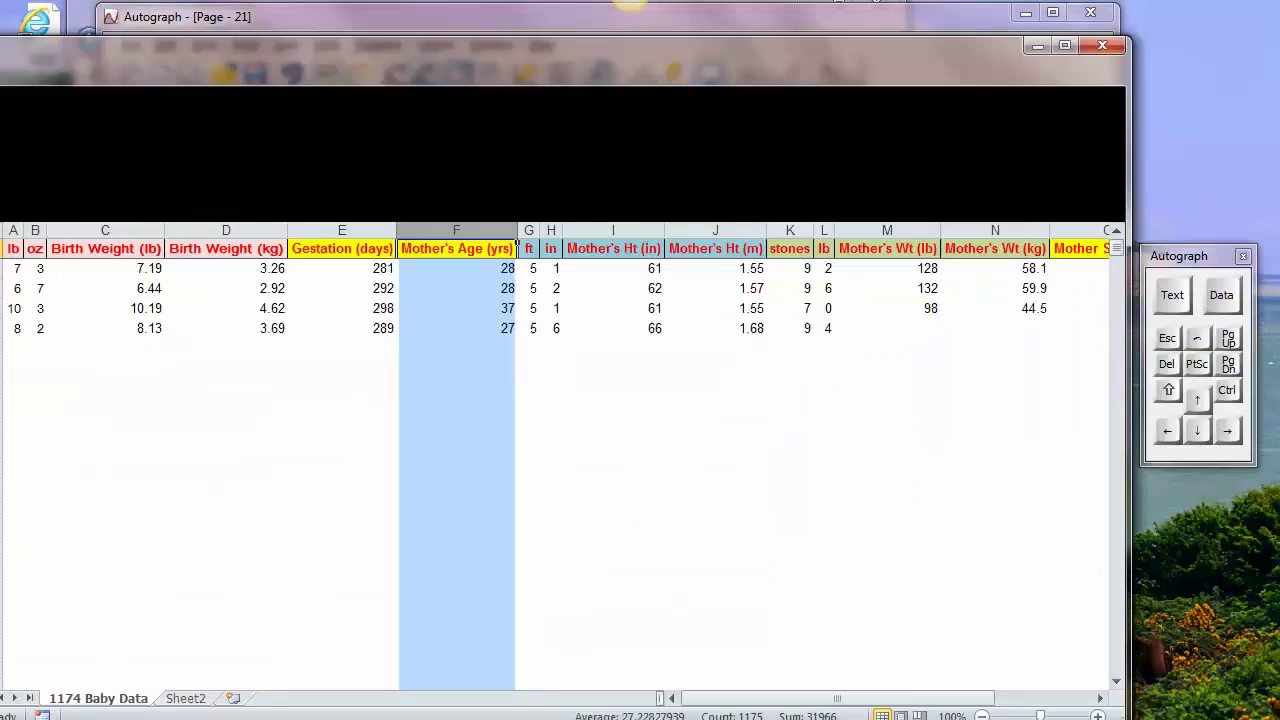
{"action": "left_click", "coordinate": [440, 408]}
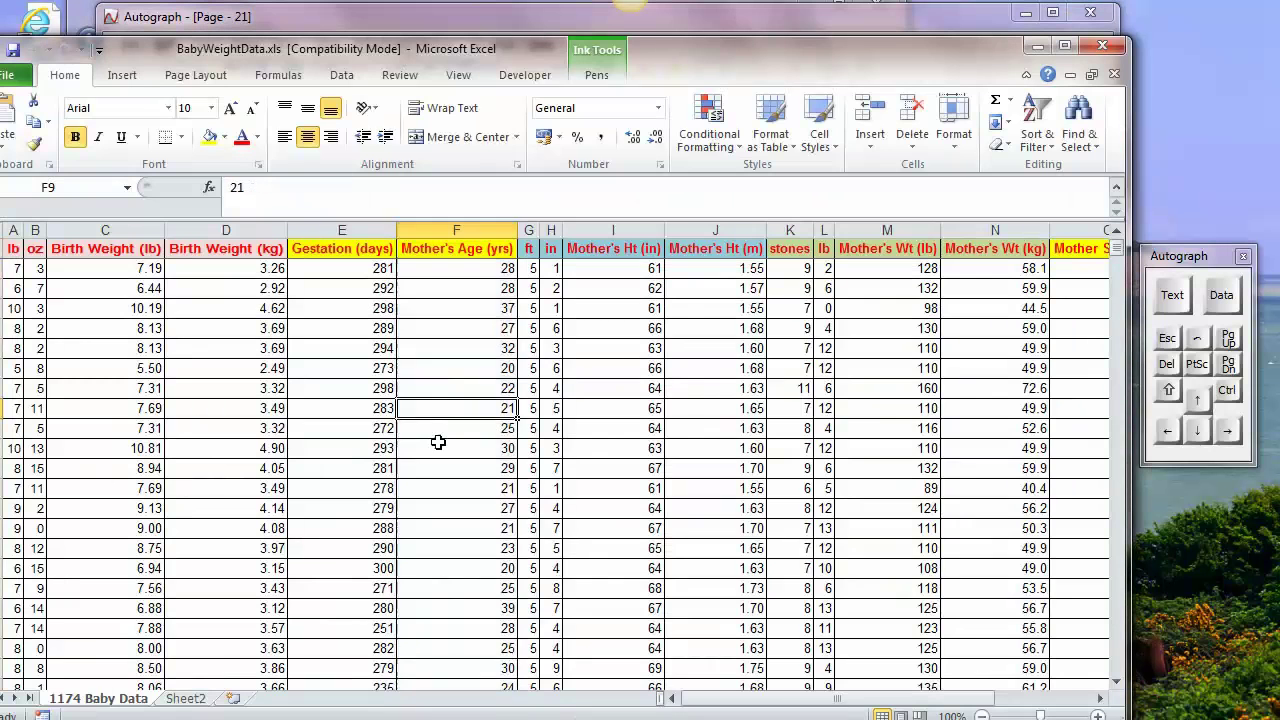
{"action": "left_click", "coordinate": [224, 700]}
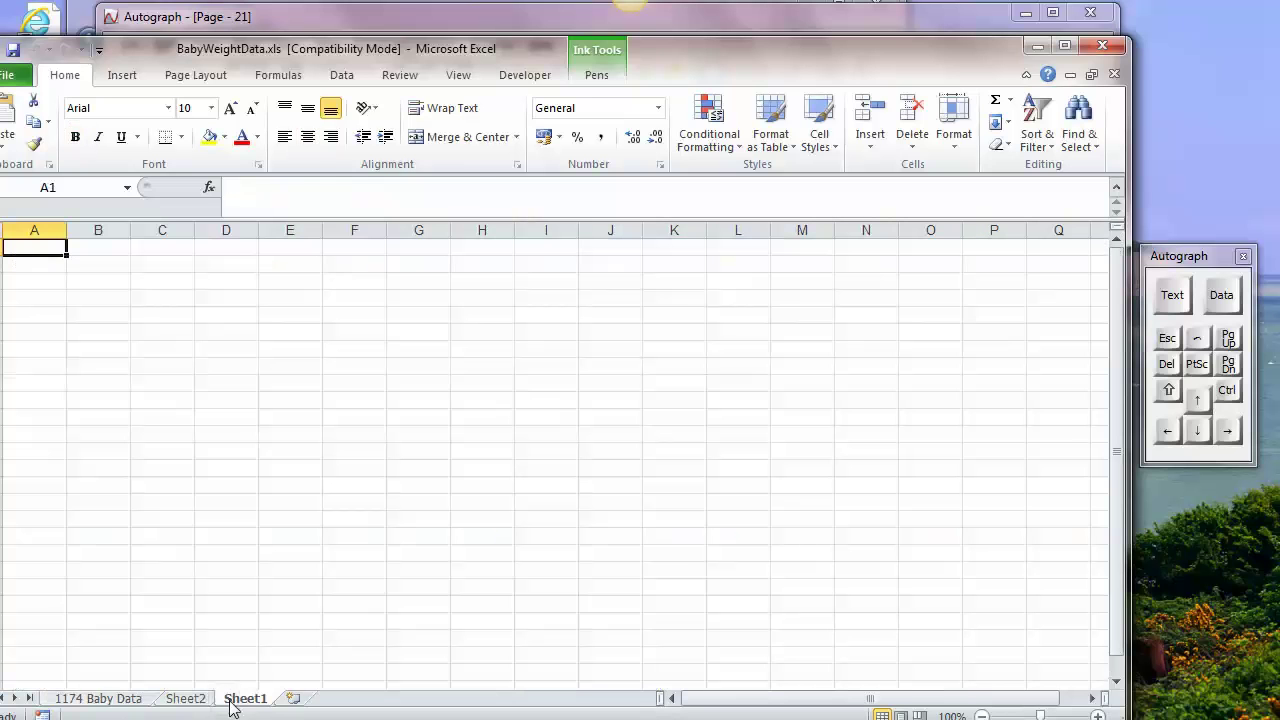
{"action": "right_click", "coordinate": [38, 247]}
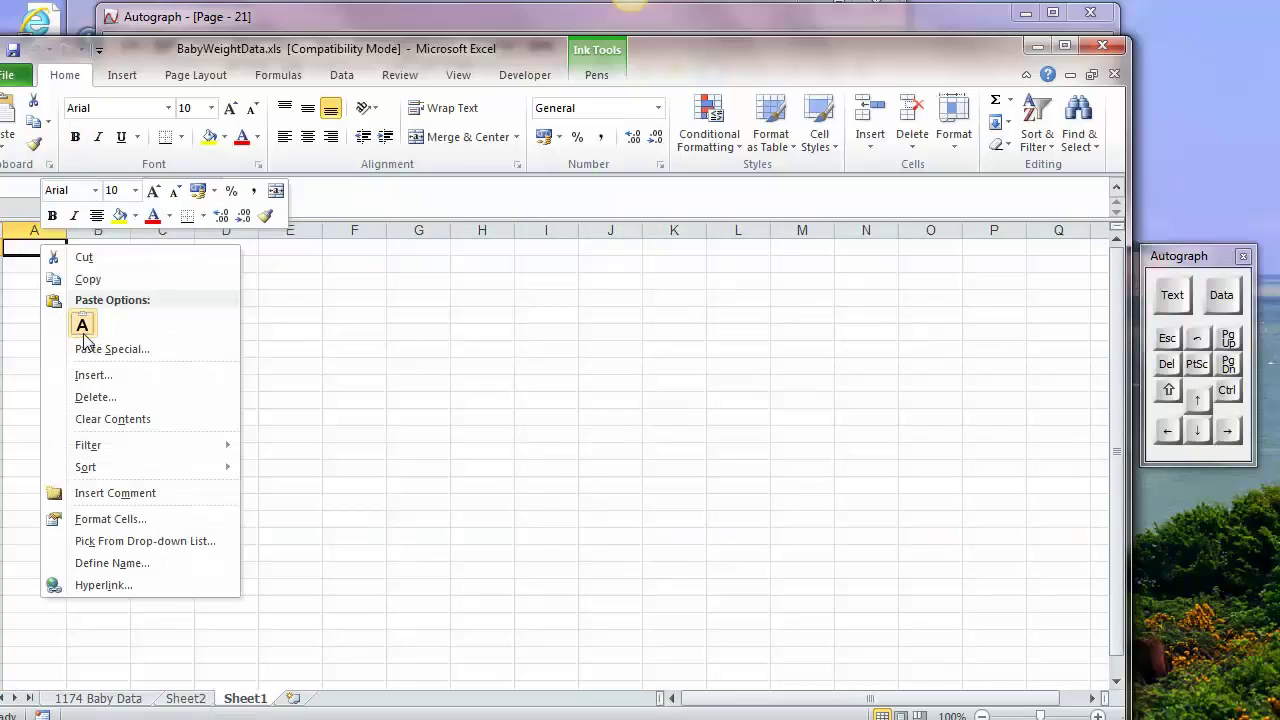
{"action": "left_click", "coordinate": [82, 327]}
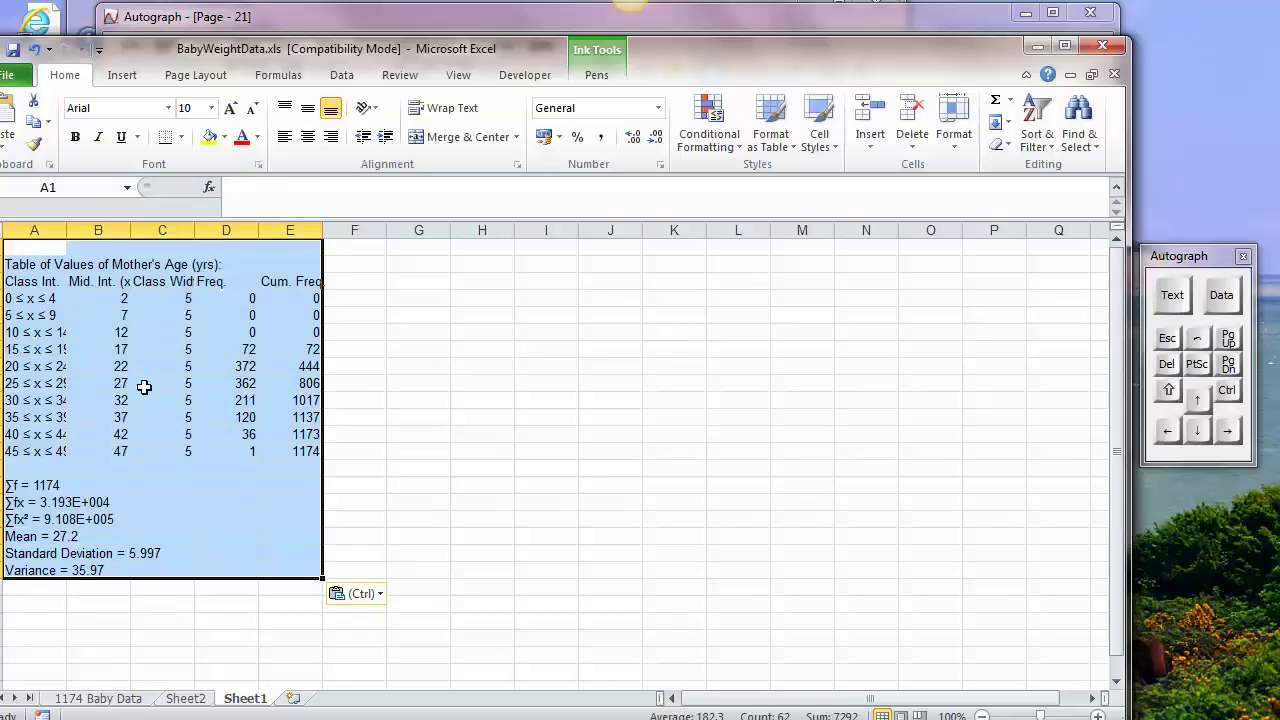
Step: Check the pasted classes, frequencies, cumulative frequencies and last midpoint 47, then return to Autograph
{"action": "left_click", "coordinate": [141, 387]}
{"action": "left_click", "coordinate": [208, 437]}
{"action": "left_click", "coordinate": [314, 436]}
{"action": "left_click", "coordinate": [300, 400]}
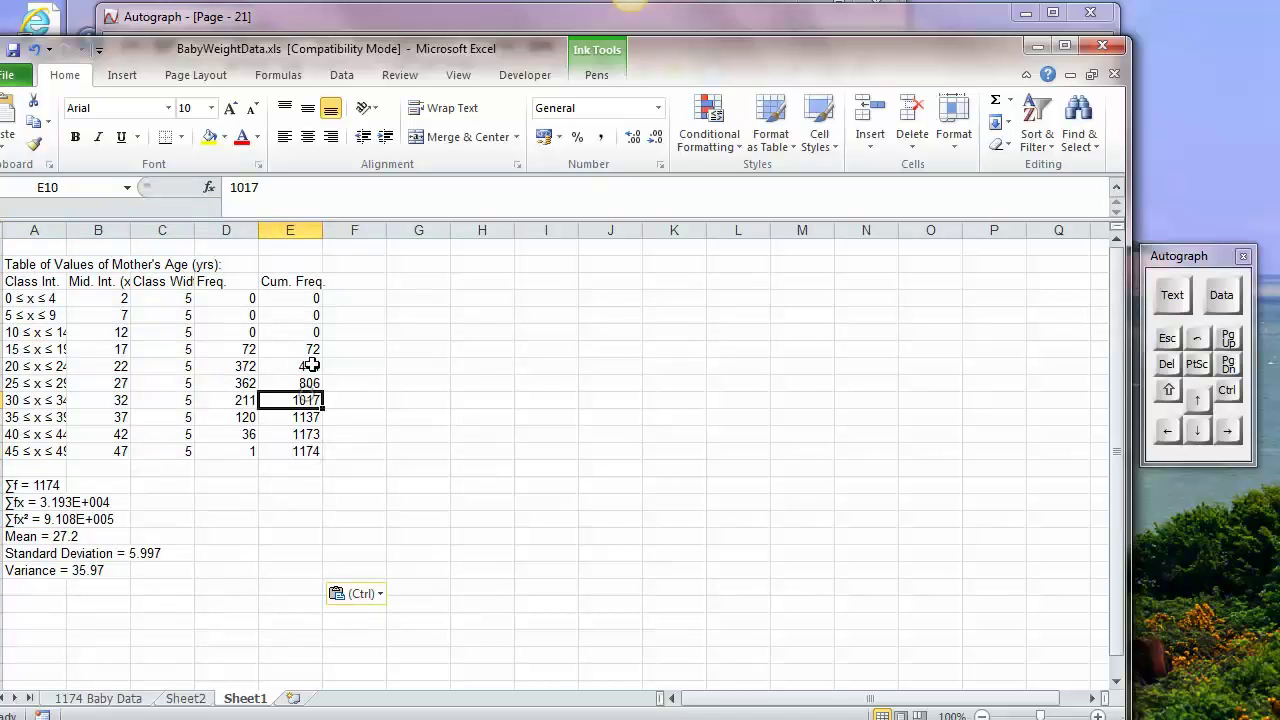
{"action": "left_click", "coordinate": [300, 366]}
{"action": "left_click", "coordinate": [170, 332]}
{"action": "left_click", "coordinate": [127, 452]}
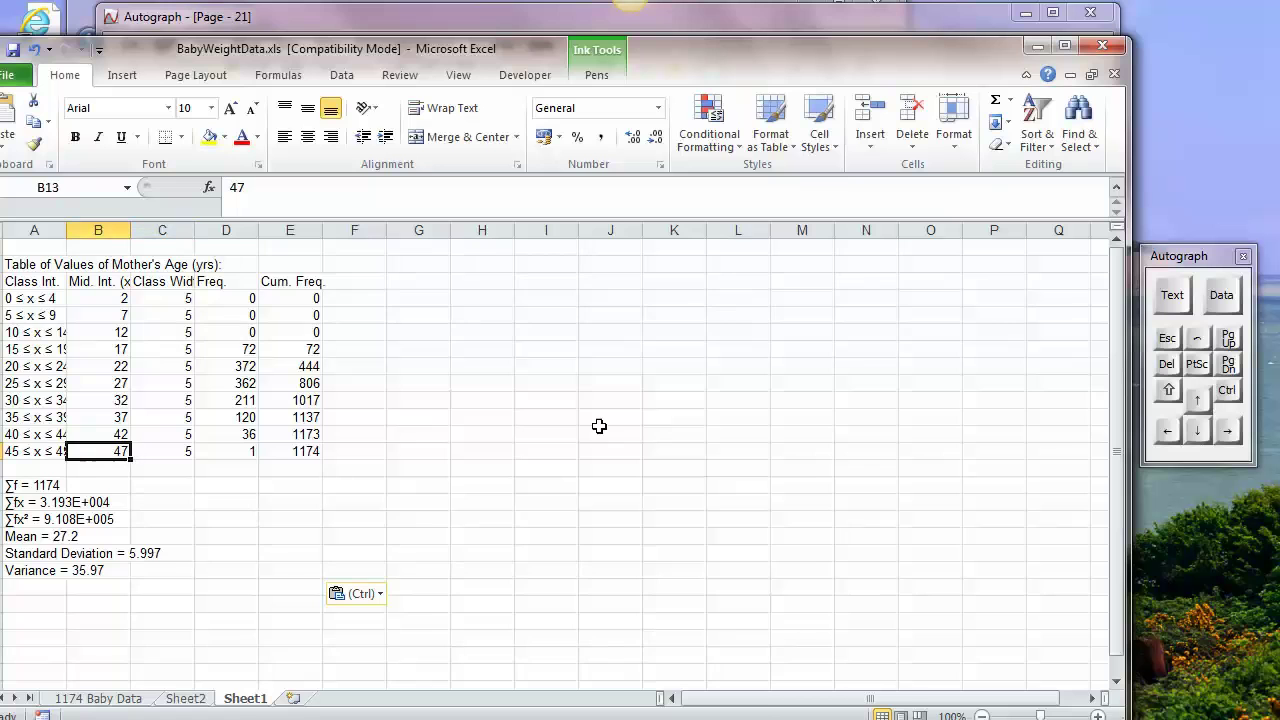
{"action": "left_click", "coordinate": [1037, 45]}
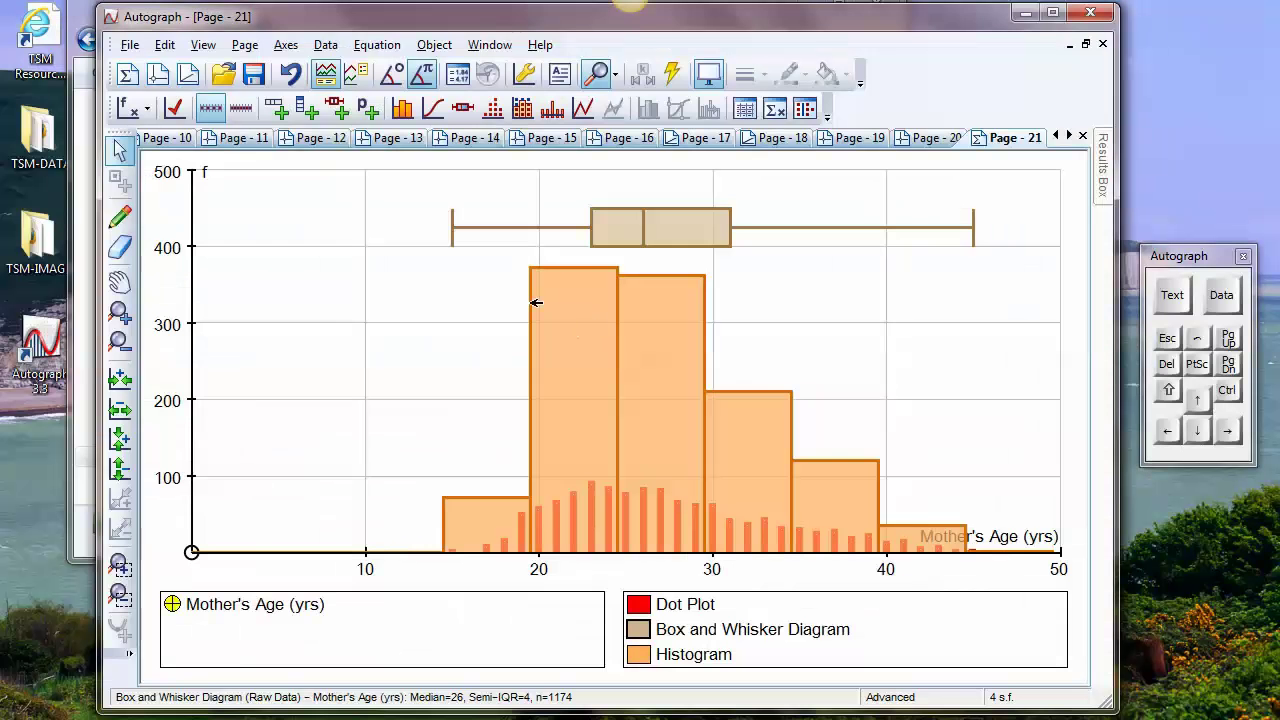
Step: Animate the histogram, stepping the class width up and back down to 5
{"action": "left_click", "coordinate": [675, 77]}
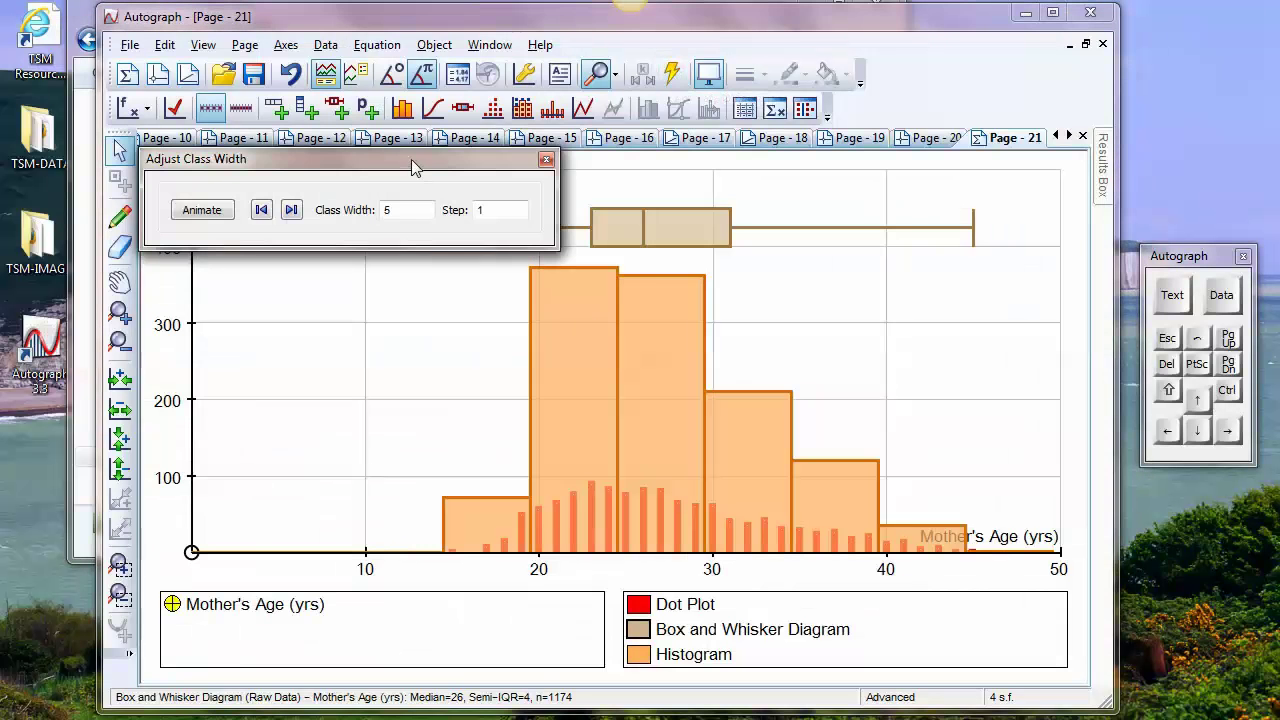
{"action": "left_click_drag", "start_coordinate": [343, 156], "coordinate": [765, 60]}
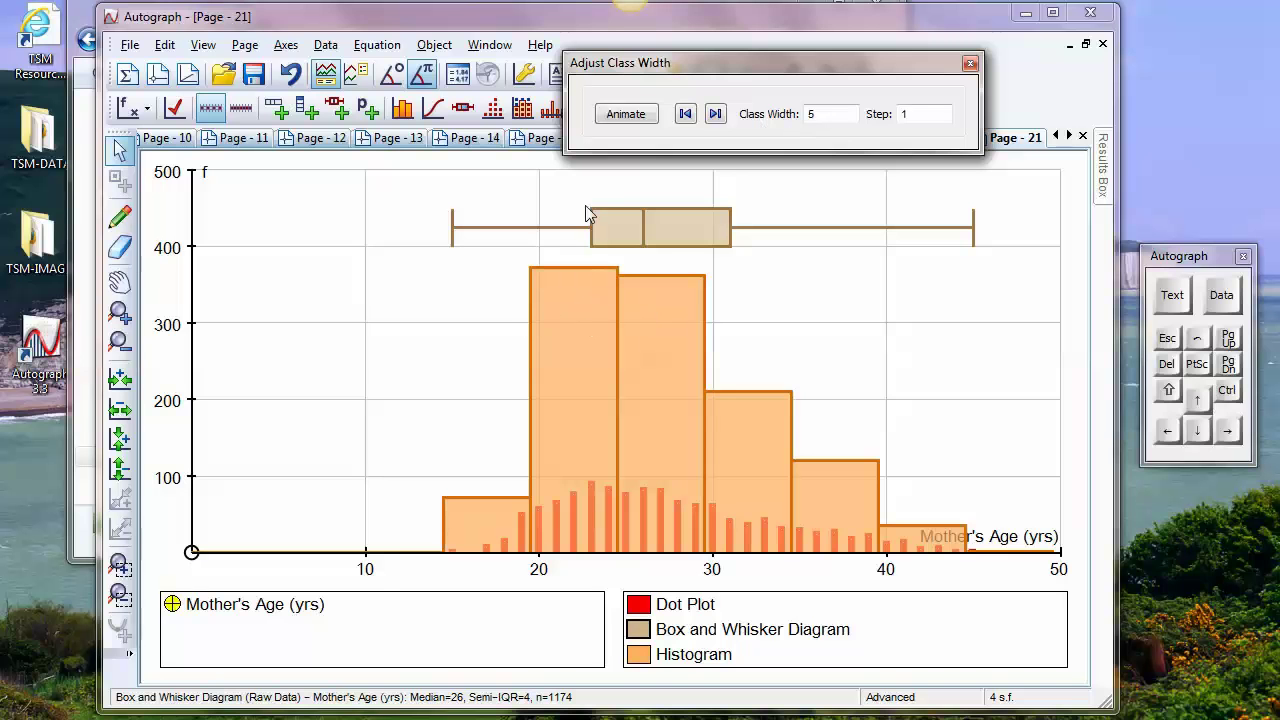
{"action": "double_click", "coordinate": [715, 113]}
{"action": "left_click", "coordinate": [715, 113]}
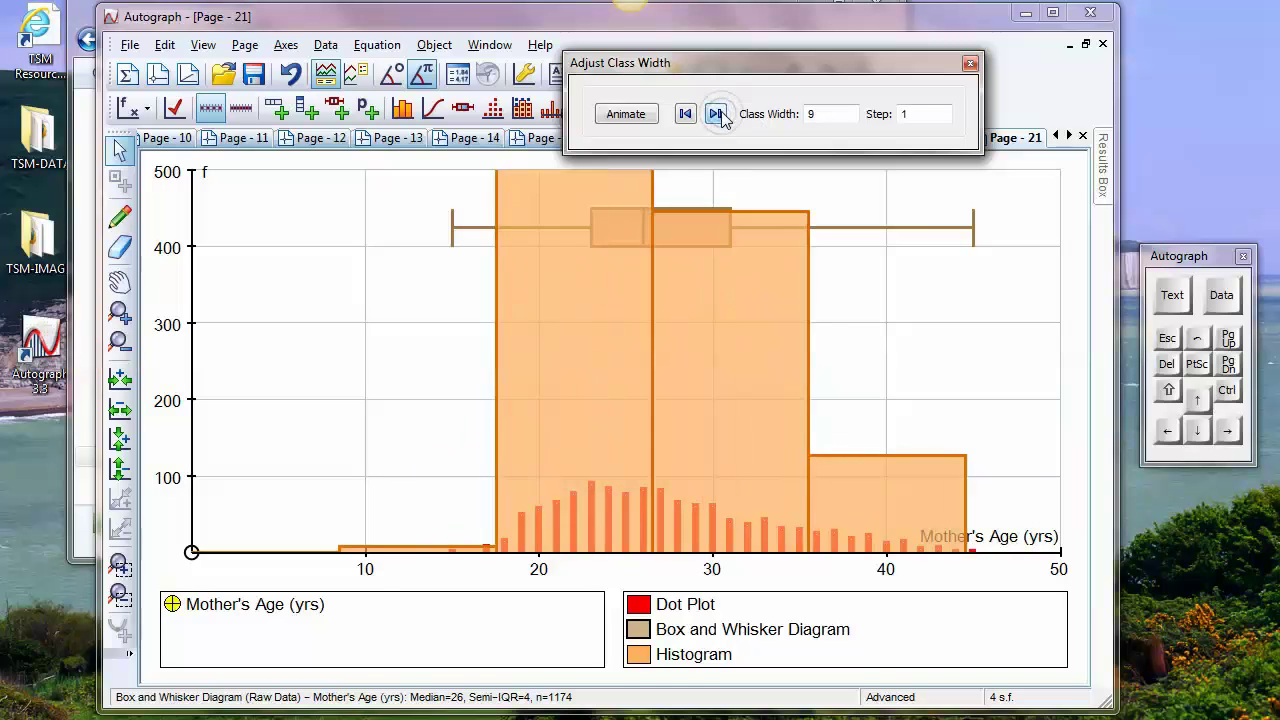
{"action": "triple_click", "coordinate": [715, 113]}
{"action": "left_click", "coordinate": [715, 113]}
{"action": "triple_click", "coordinate": [685, 113]}
{"action": "double_click", "coordinate": [685, 113]}
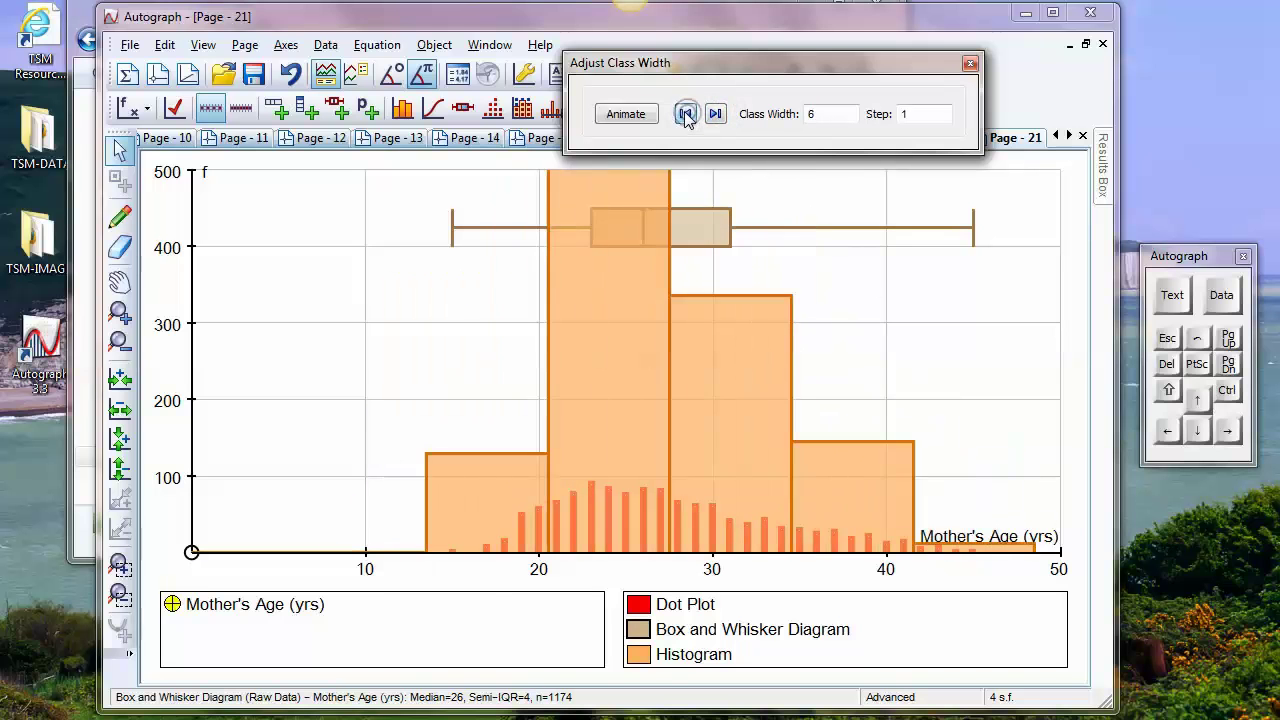
{"action": "double_click", "coordinate": [685, 113]}
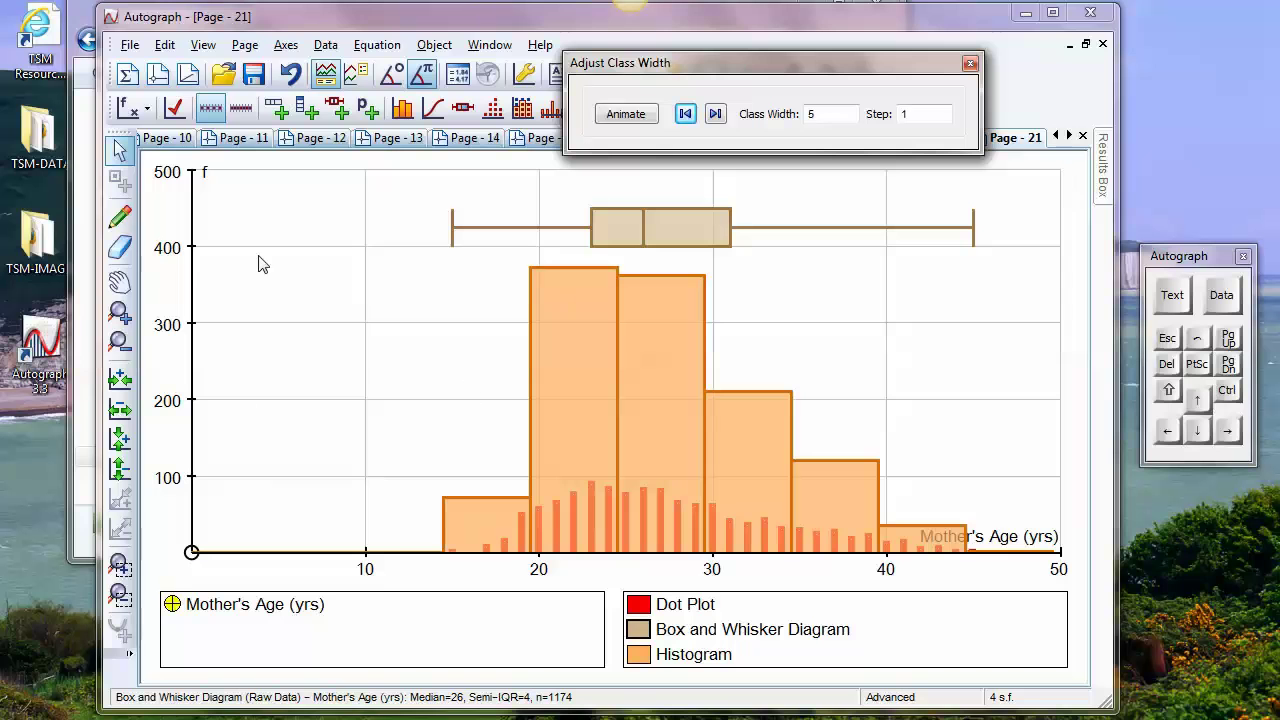
Step: Show the updated Mother's Age table of values in the results box
{"action": "left_click", "coordinate": [1110, 176]}
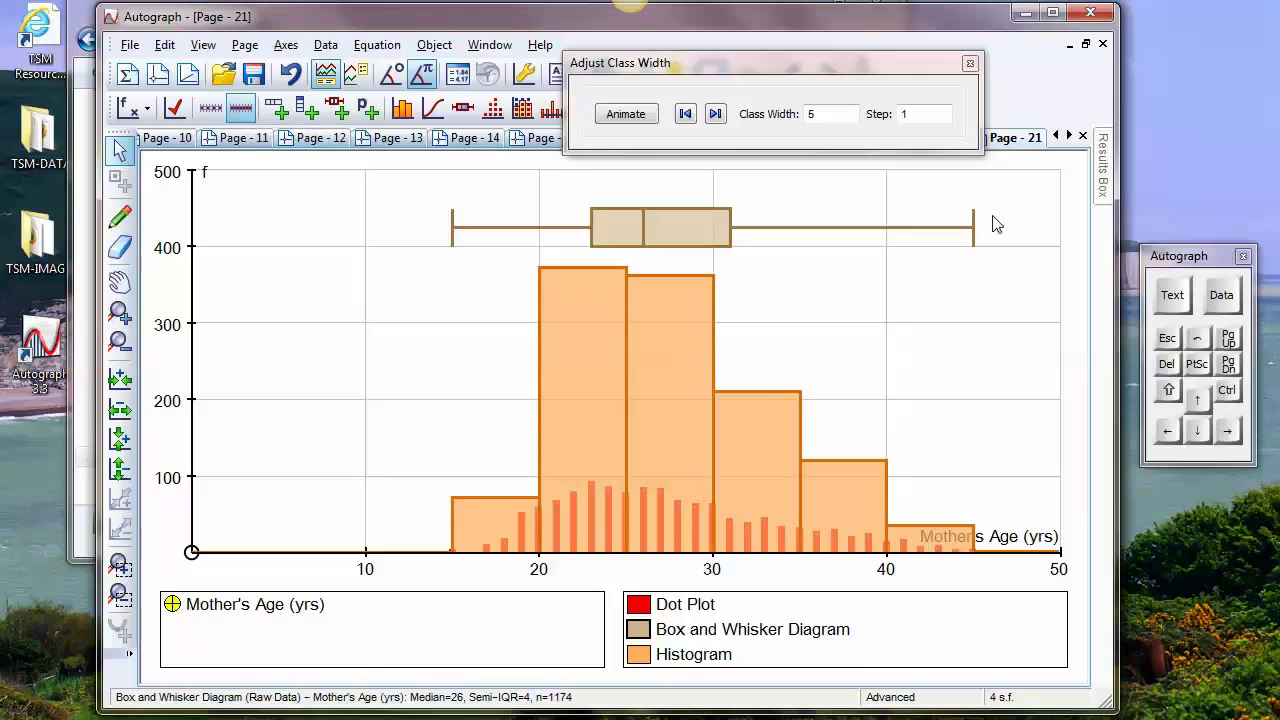
{"action": "left_click_drag", "start_coordinate": [814, 66], "coordinate": [468, 84]}
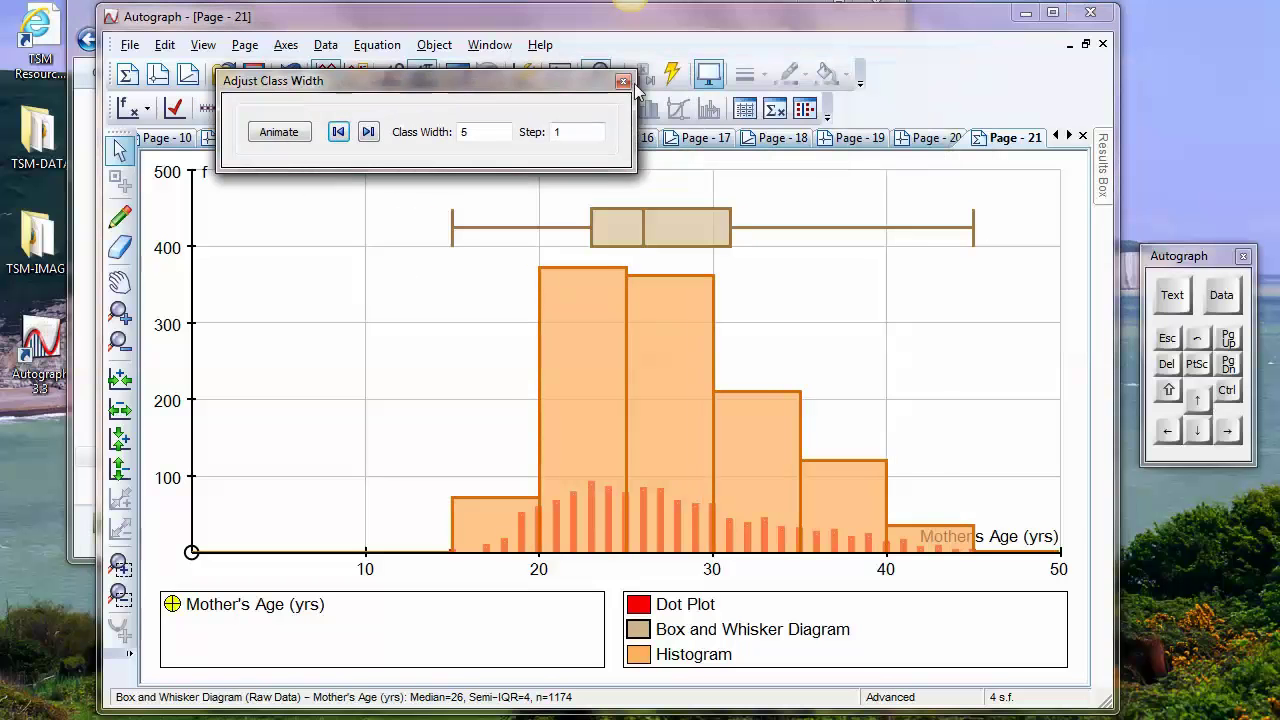
{"action": "left_click", "coordinate": [750, 114]}
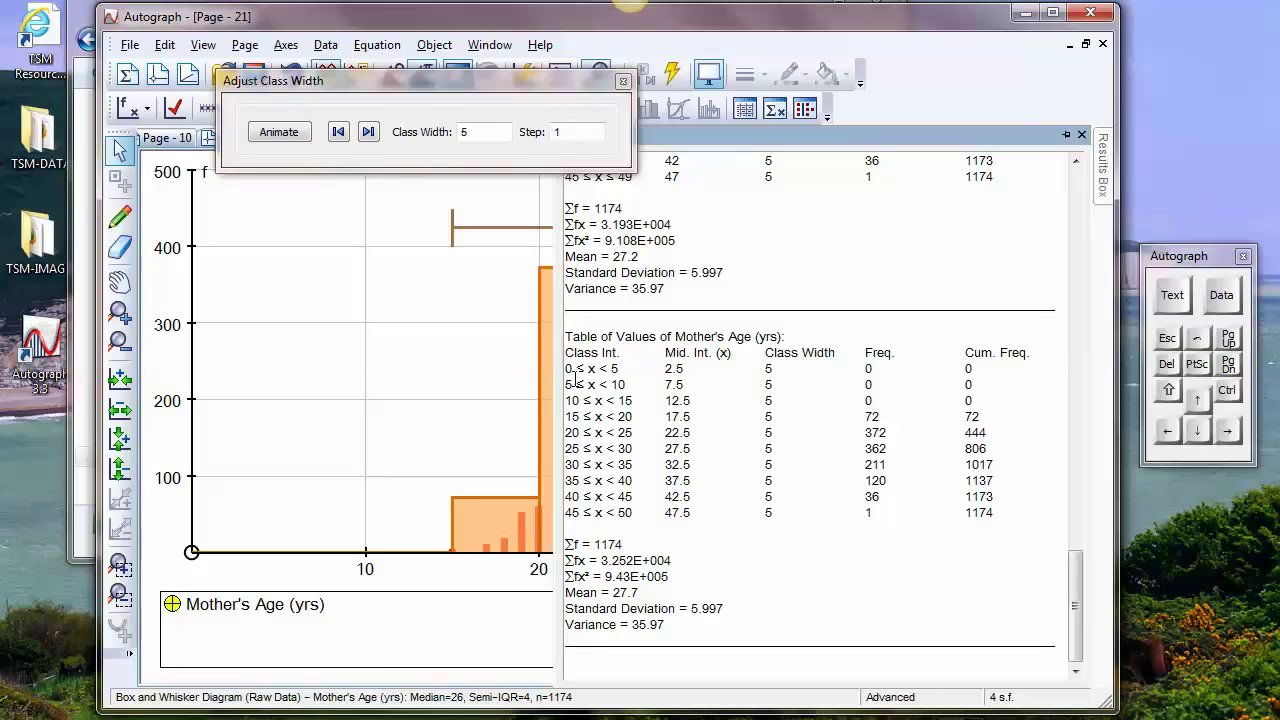
Step: Add a cumulative frequency diagram and auto-scale the frequency axis up to 2000
{"action": "right_click", "coordinate": [460, 269]}
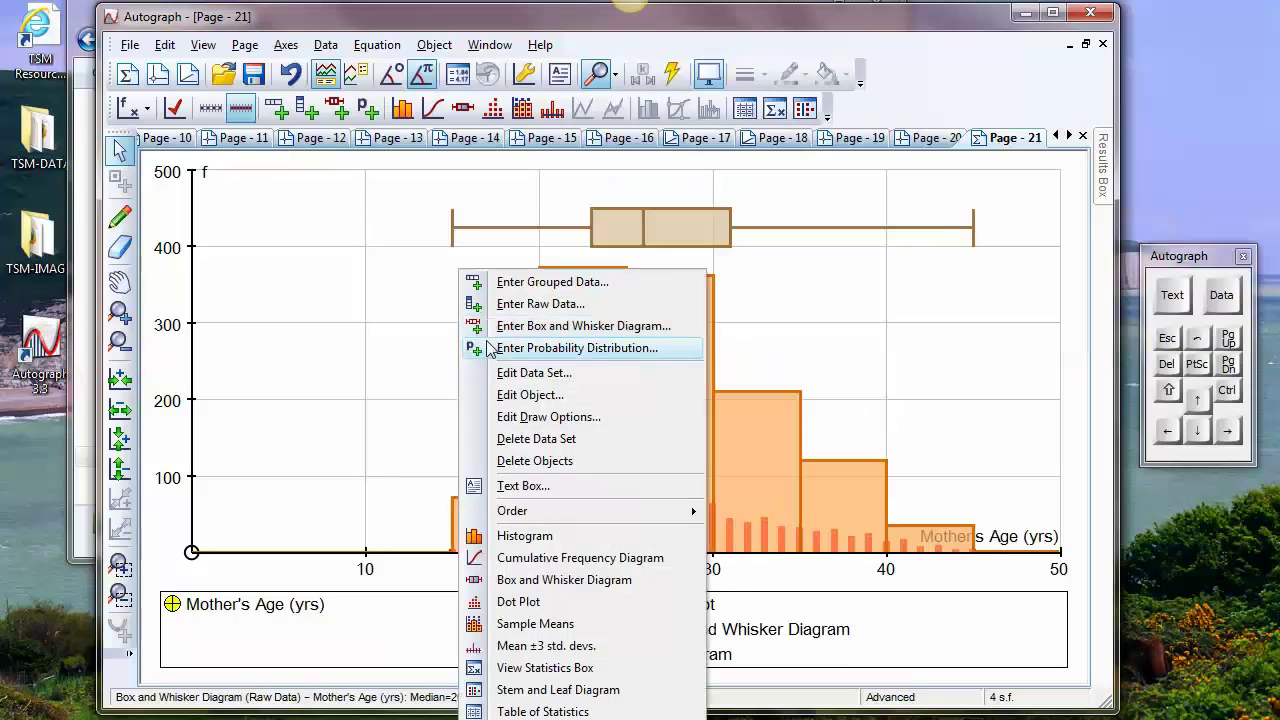
{"action": "left_click", "coordinate": [522, 562]}
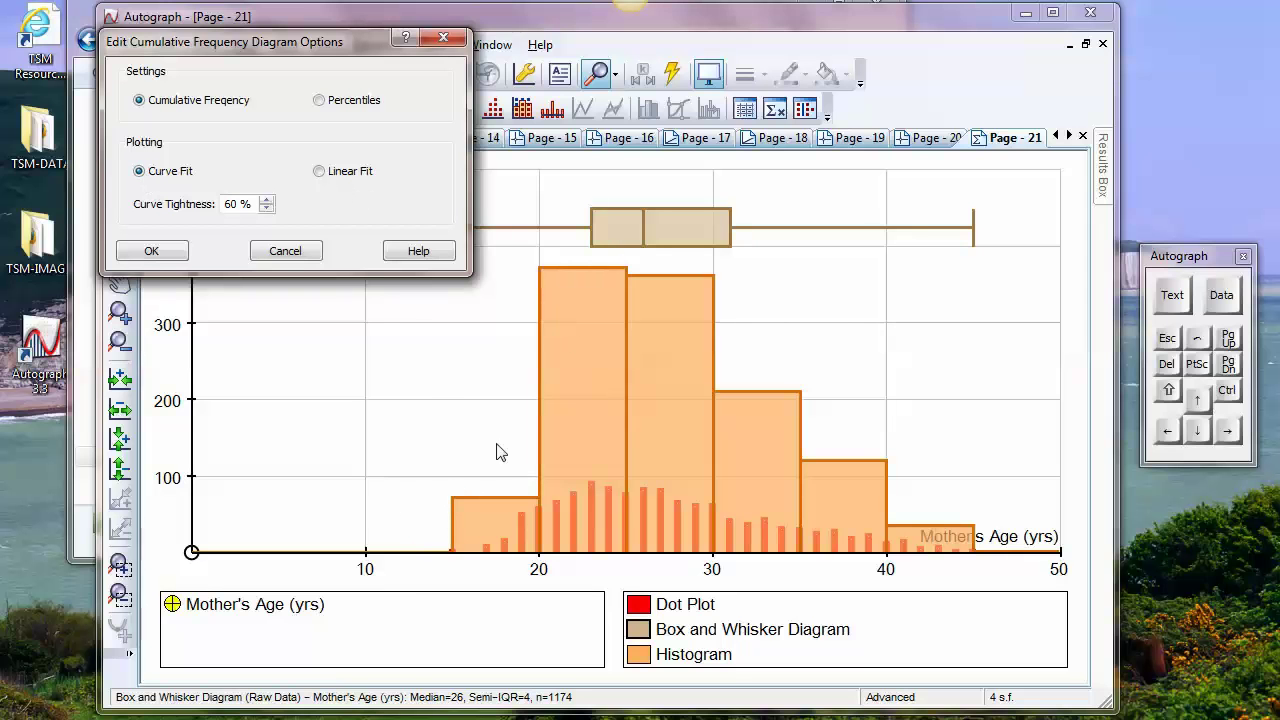
{"action": "left_click", "coordinate": [152, 251]}
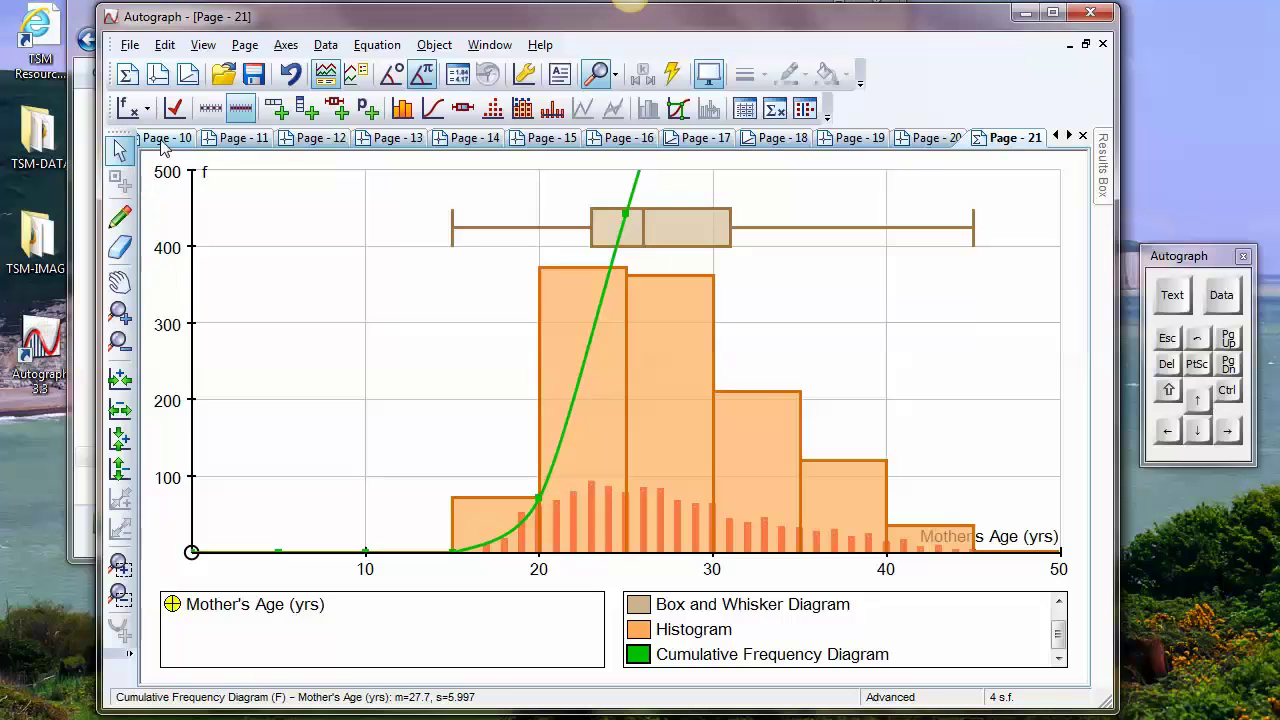
{"action": "left_click", "coordinate": [174, 108]}
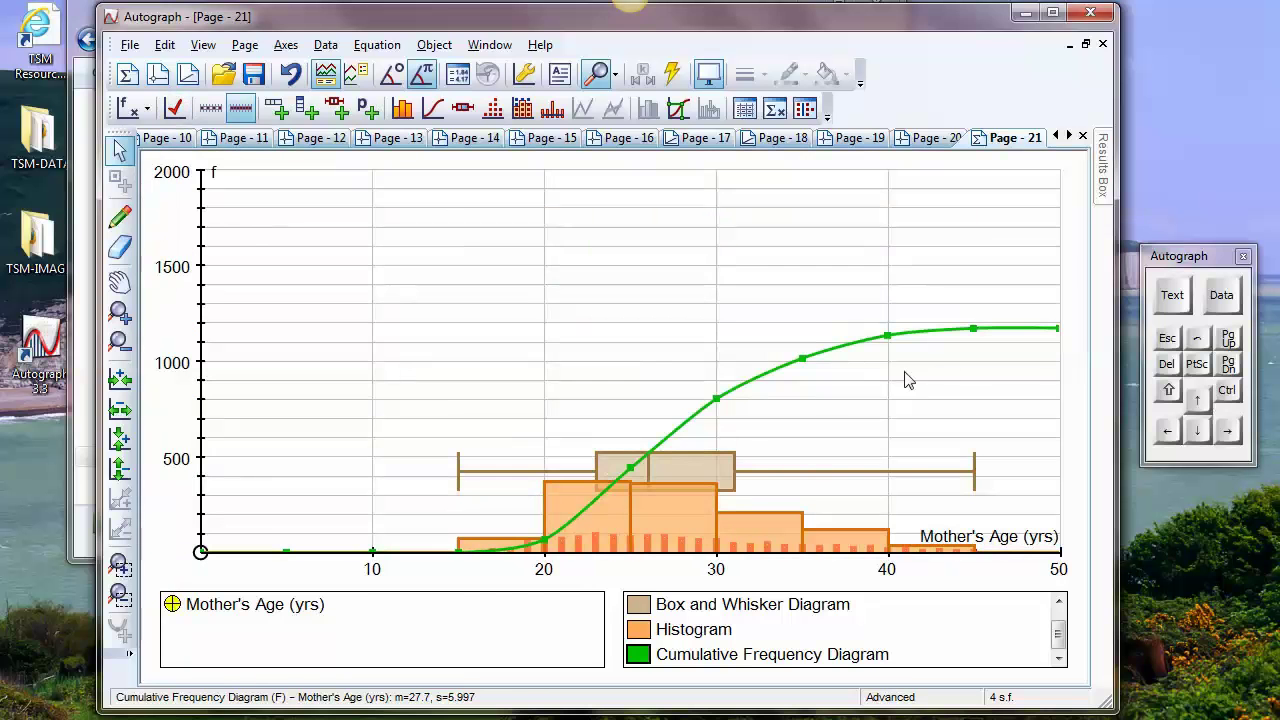
Step: Drag the box-and-whisker plot up to about frequency 1500
{"action": "left_click", "coordinate": [747, 477]}
{"action": "left_click_drag", "start_coordinate": [747, 477], "coordinate": [714, 274]}
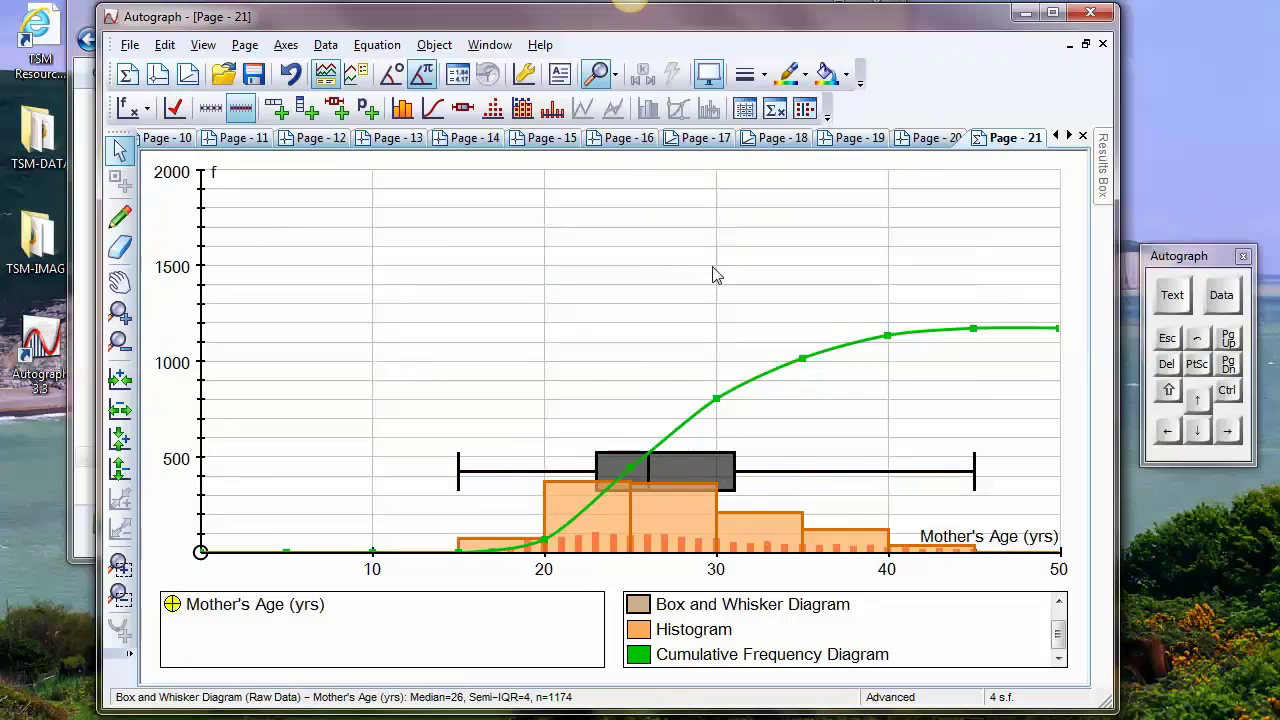
{"action": "left_click", "coordinate": [634, 370]}
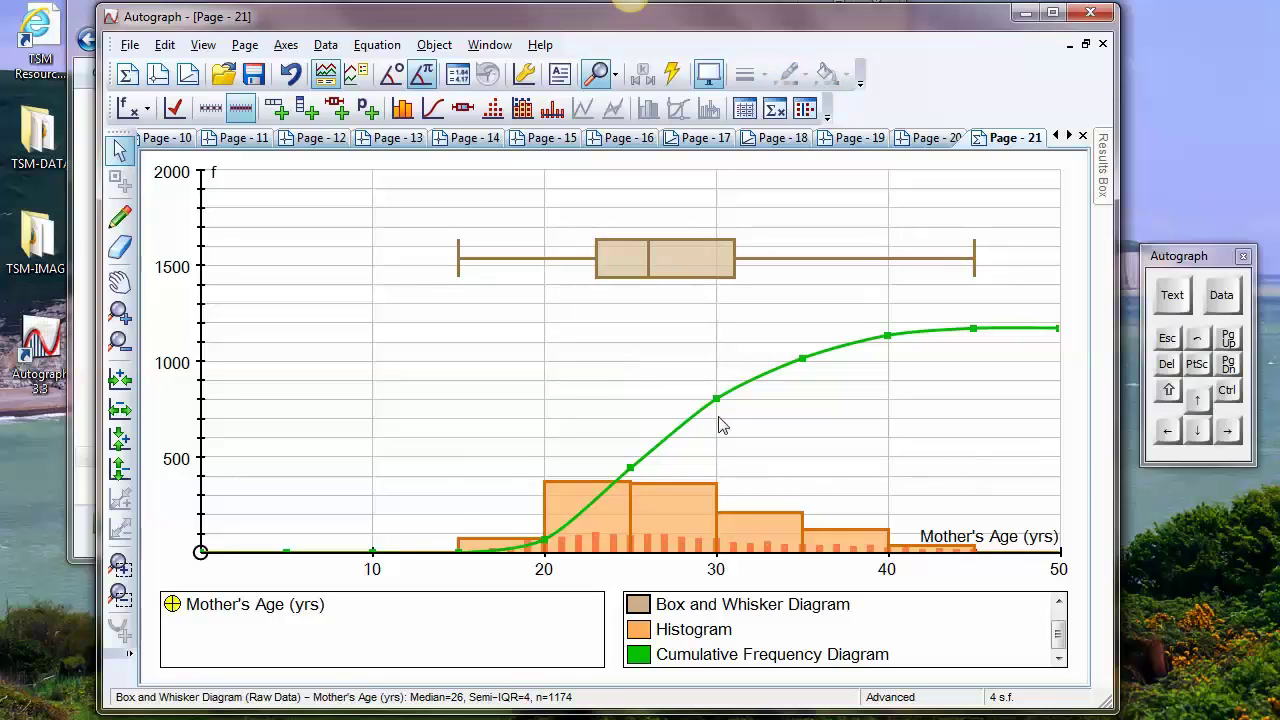
{"action": "left_click", "coordinate": [680, 428]}
Step: Add a Median (50%) measurement on the cumulative frequency curve, reading F=587 at x=26.88
{"action": "right_click", "coordinate": [615, 350]}
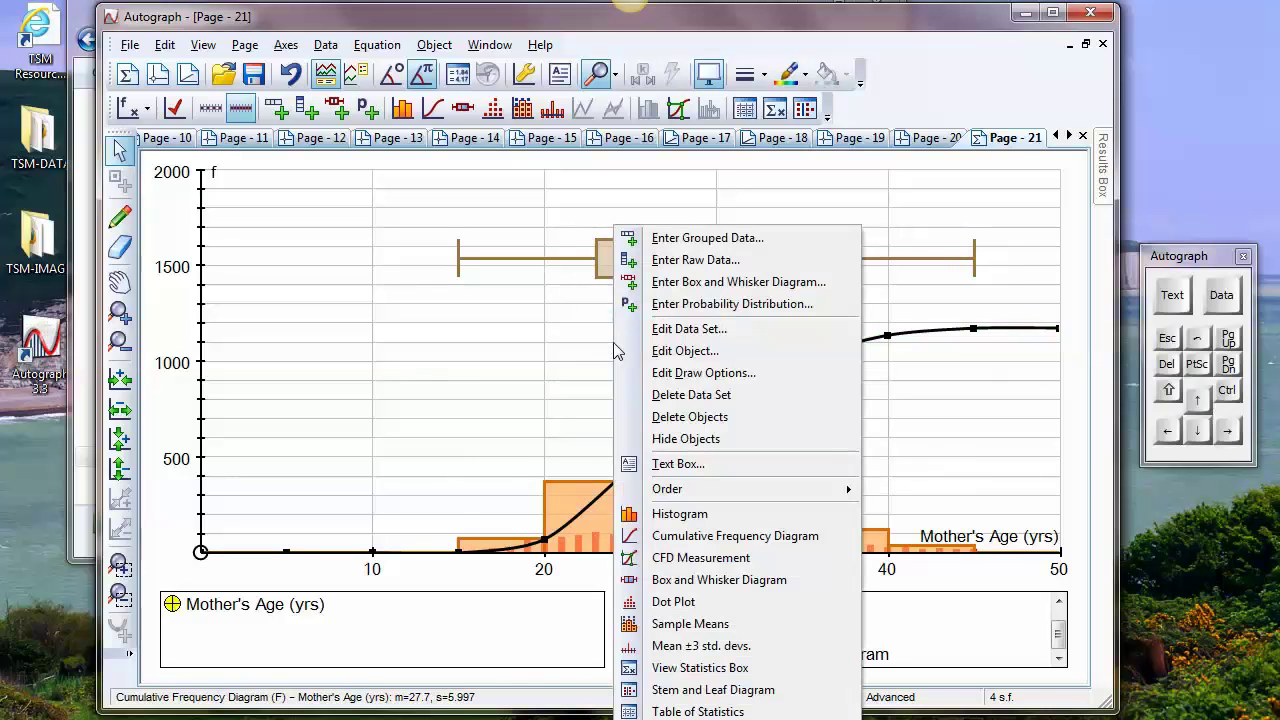
{"action": "left_click", "coordinate": [680, 558]}
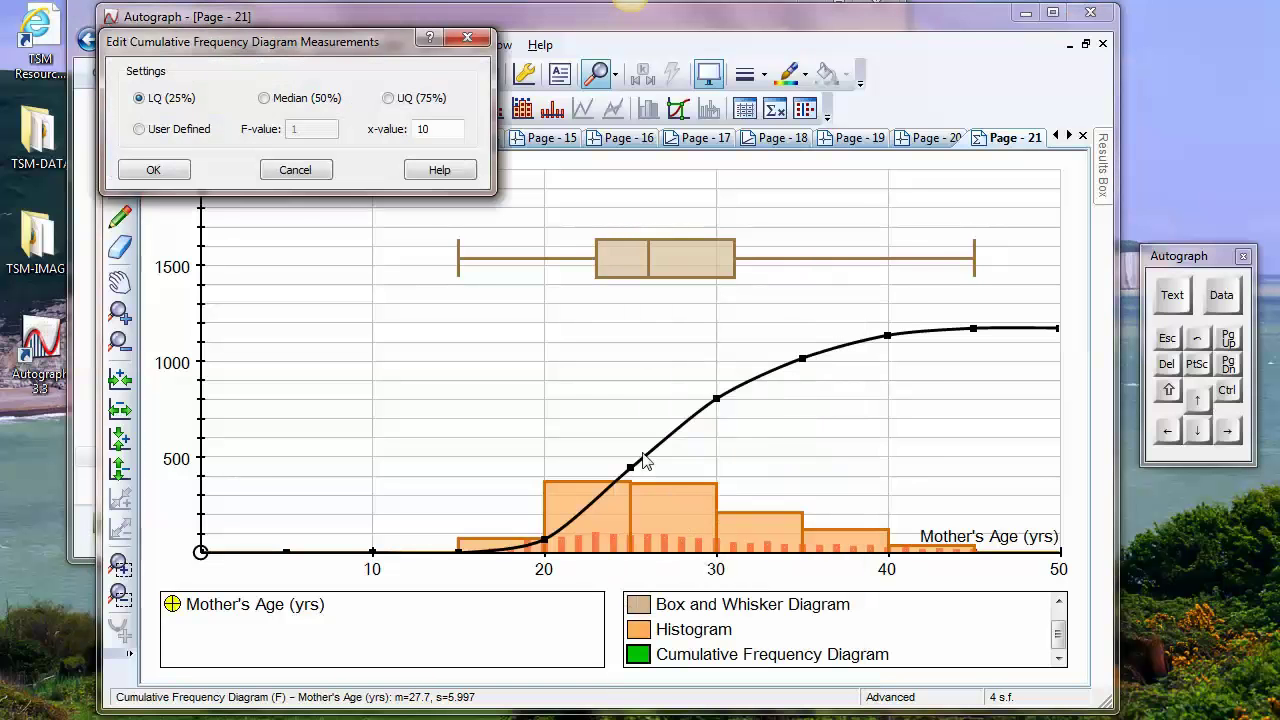
{"action": "left_click", "coordinate": [264, 98]}
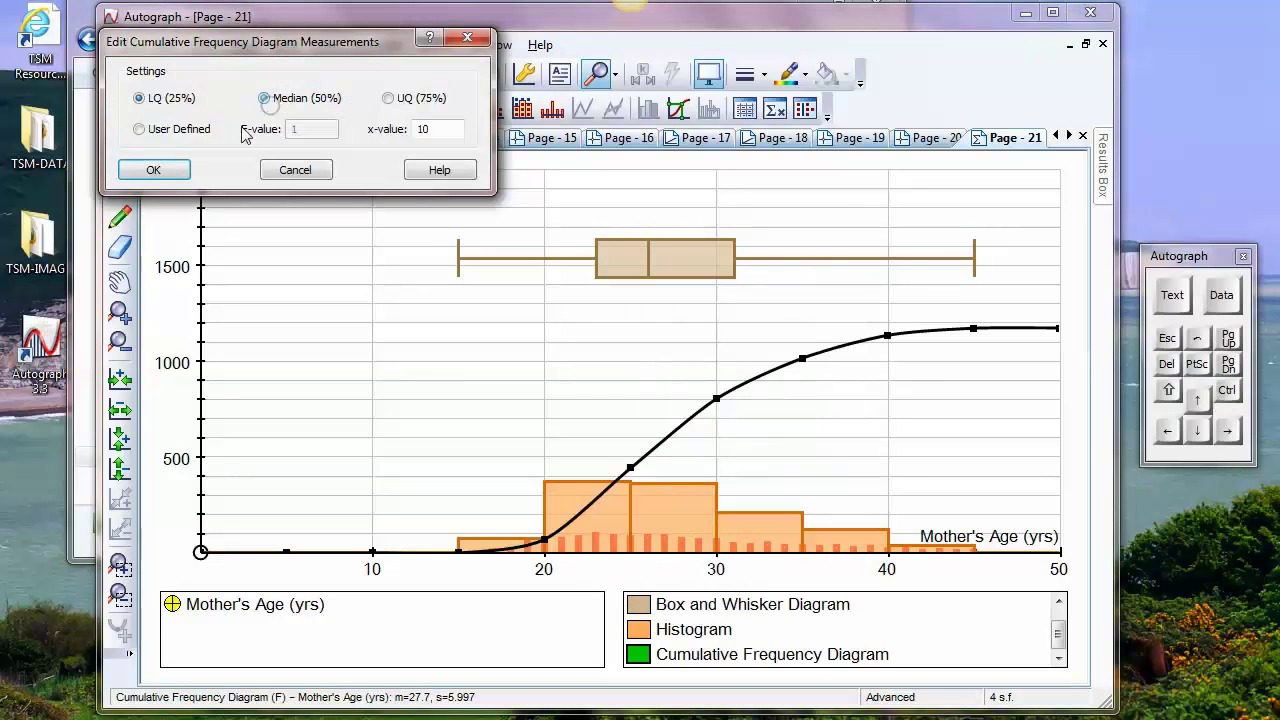
{"action": "left_click", "coordinate": [153, 170]}
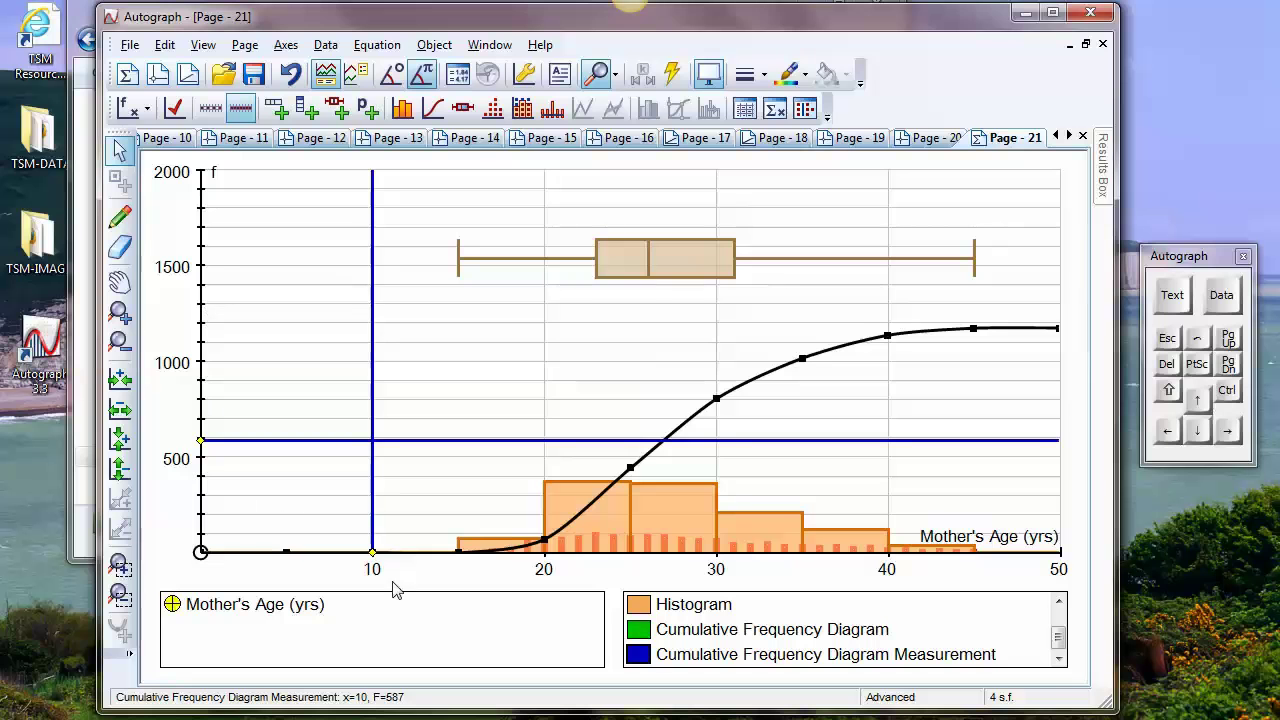
{"action": "left_click_drag", "start_coordinate": [372, 552], "coordinate": [663, 548]}
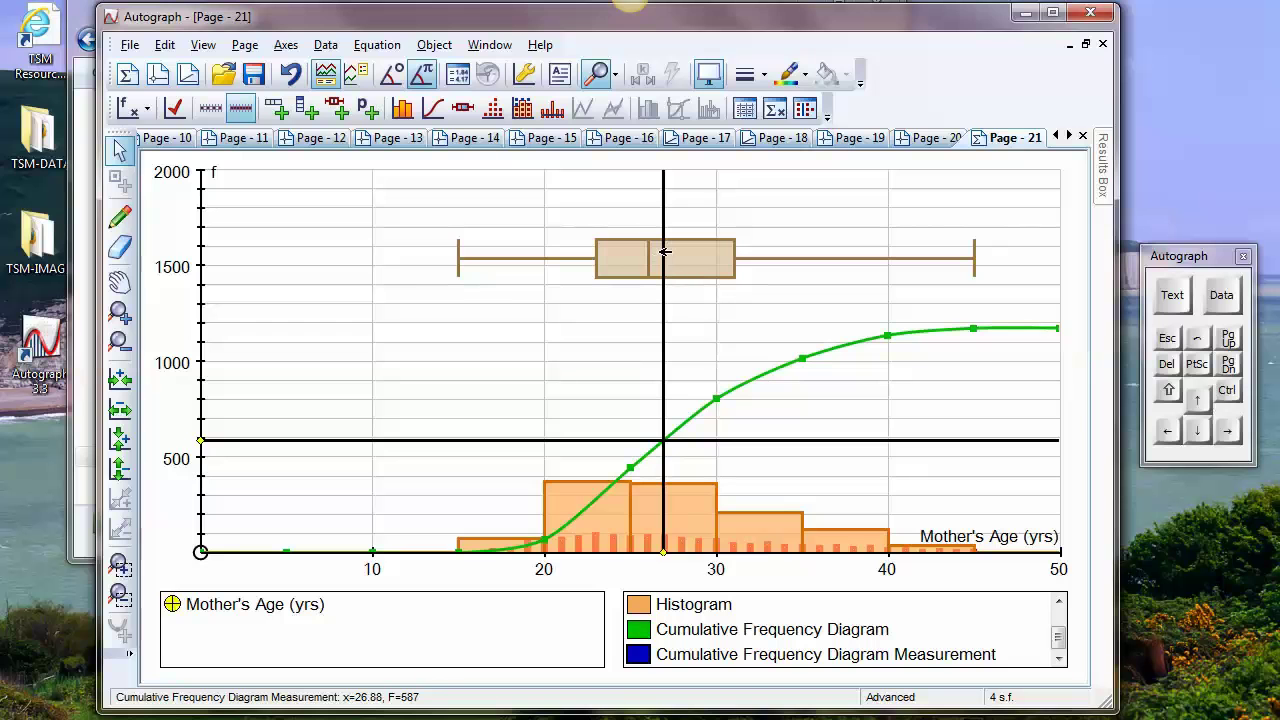
{"action": "left_click", "coordinate": [563, 287]}
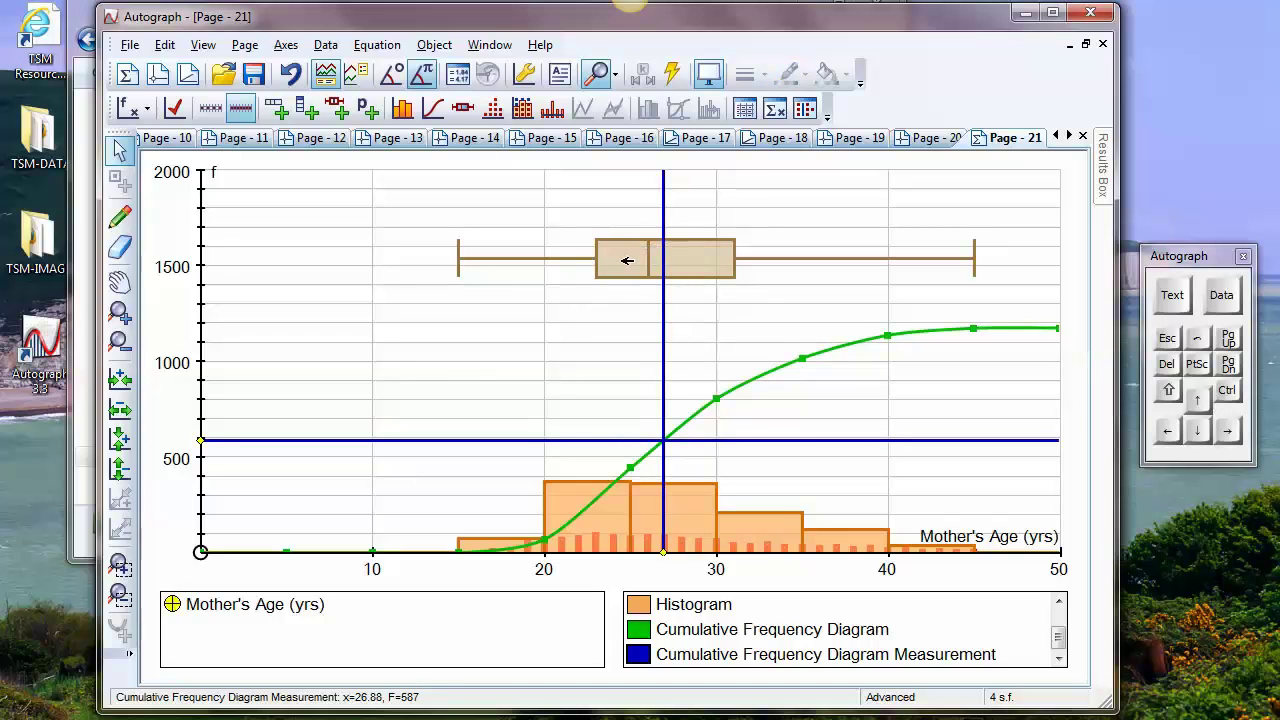
Step: Add a grouped-data box plot (median 26.98, semi-IQR 4.394) and review its statistics
{"action": "right_click", "coordinate": [585, 300]}
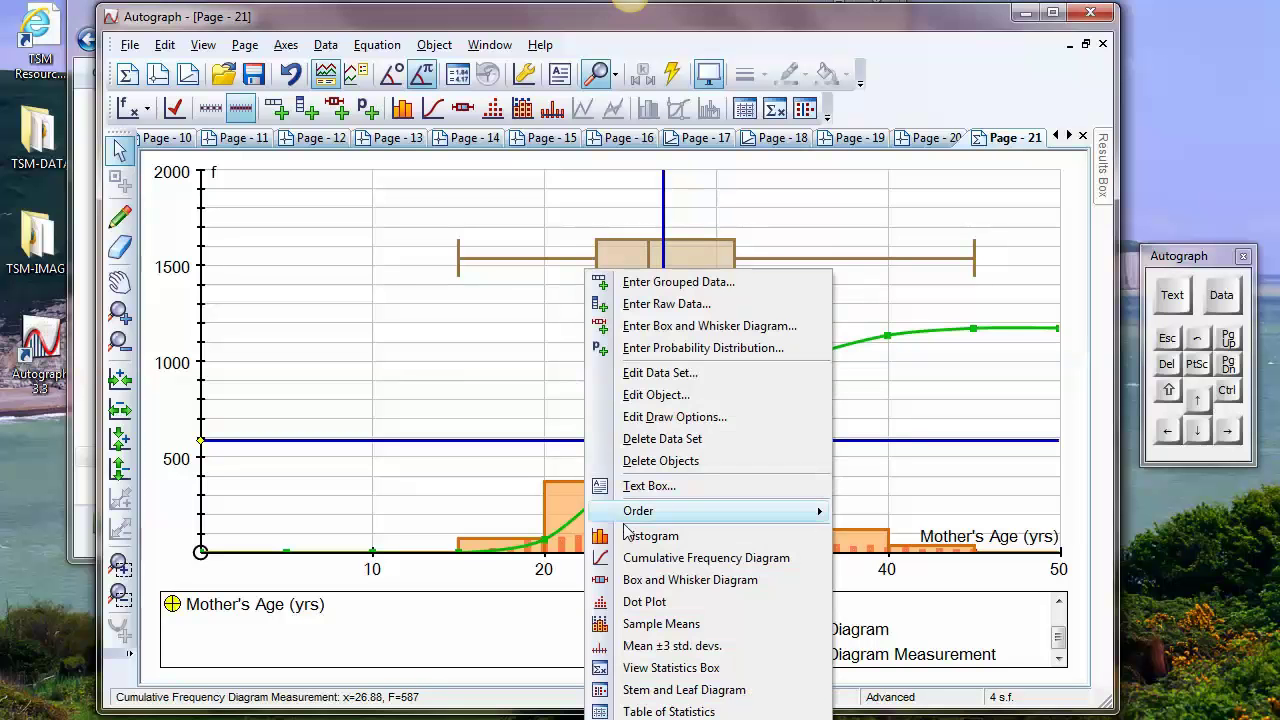
{"action": "left_click", "coordinate": [635, 577]}
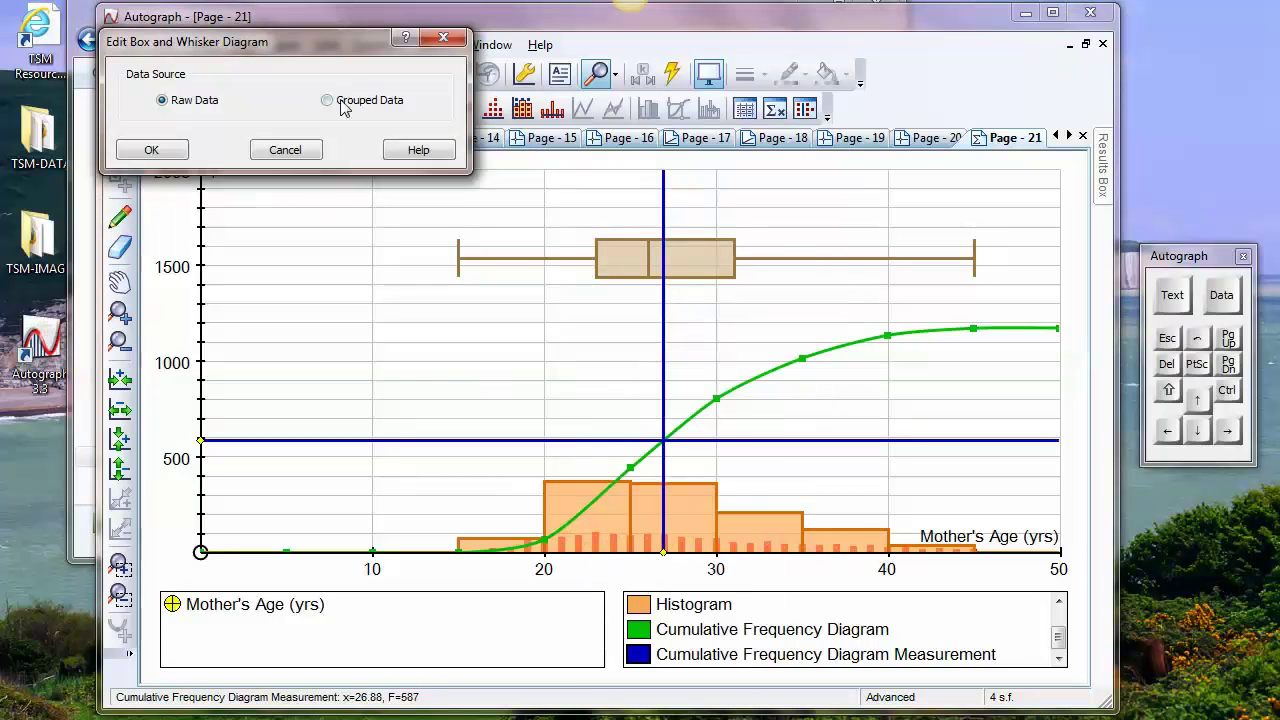
{"action": "left_click", "coordinate": [330, 101]}
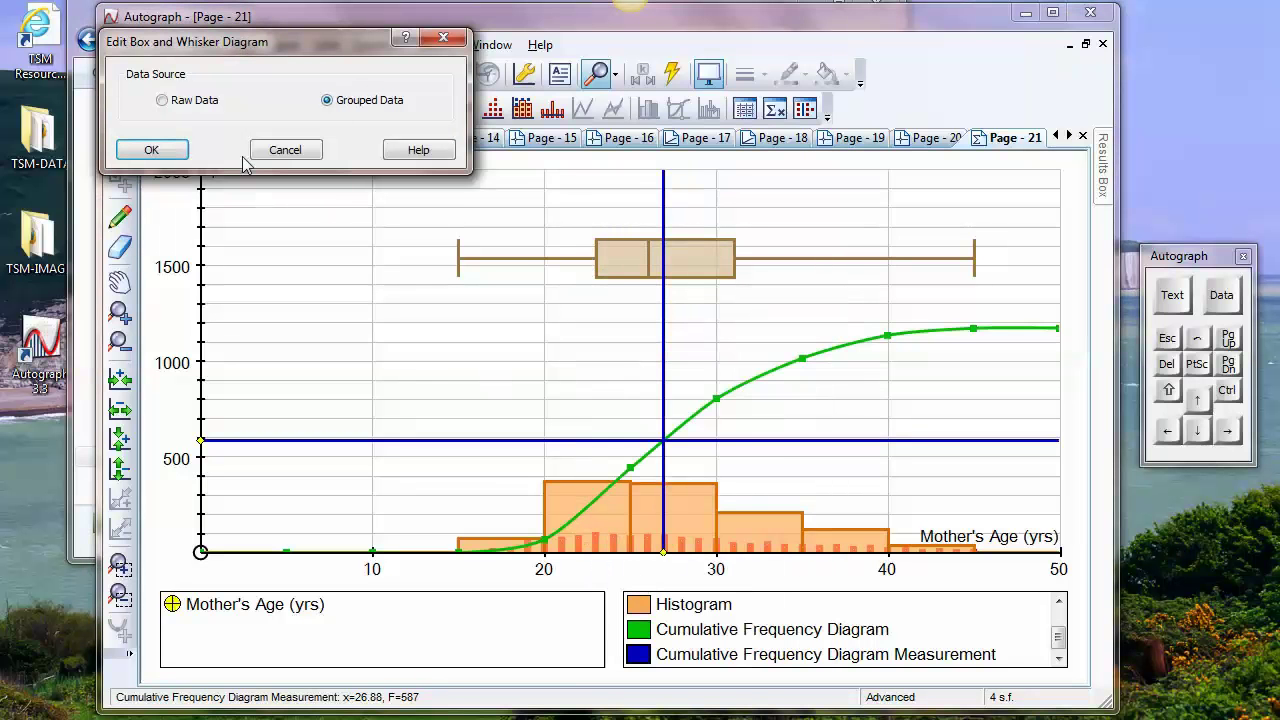
{"action": "left_click", "coordinate": [152, 149]}
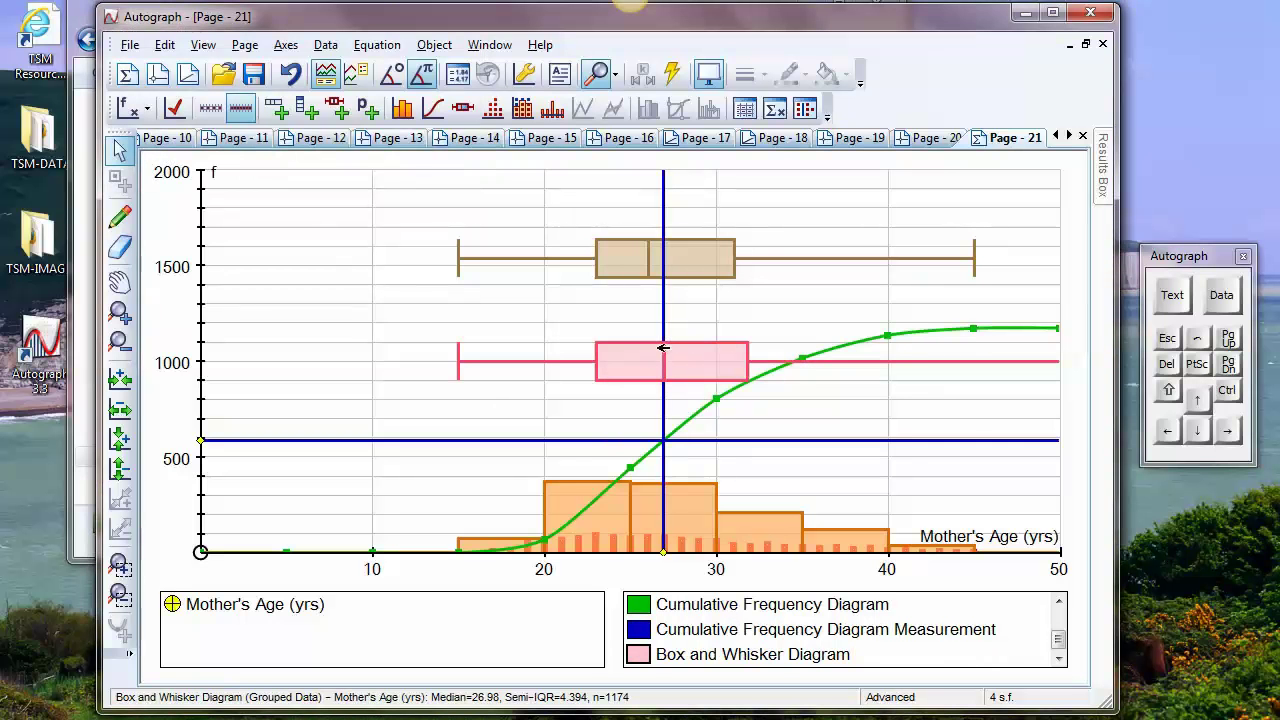
{"action": "left_click", "coordinate": [775, 110]}
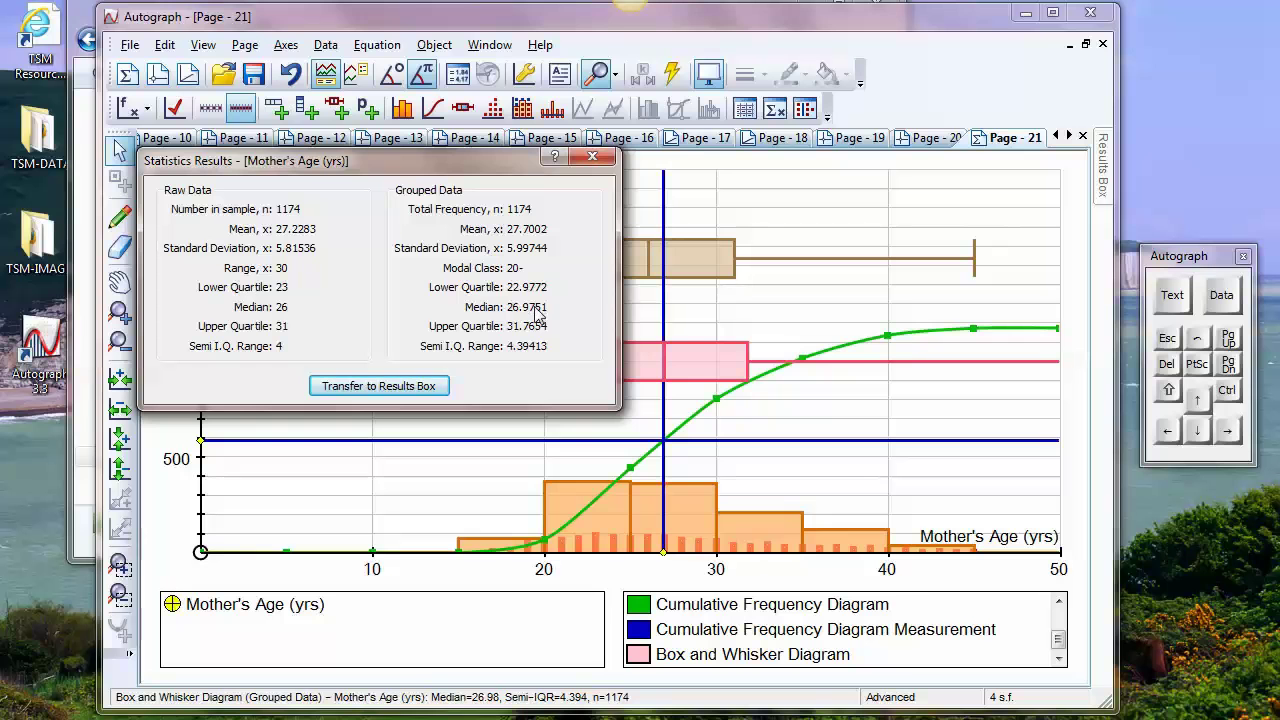
{"action": "left_click", "coordinate": [592, 157]}
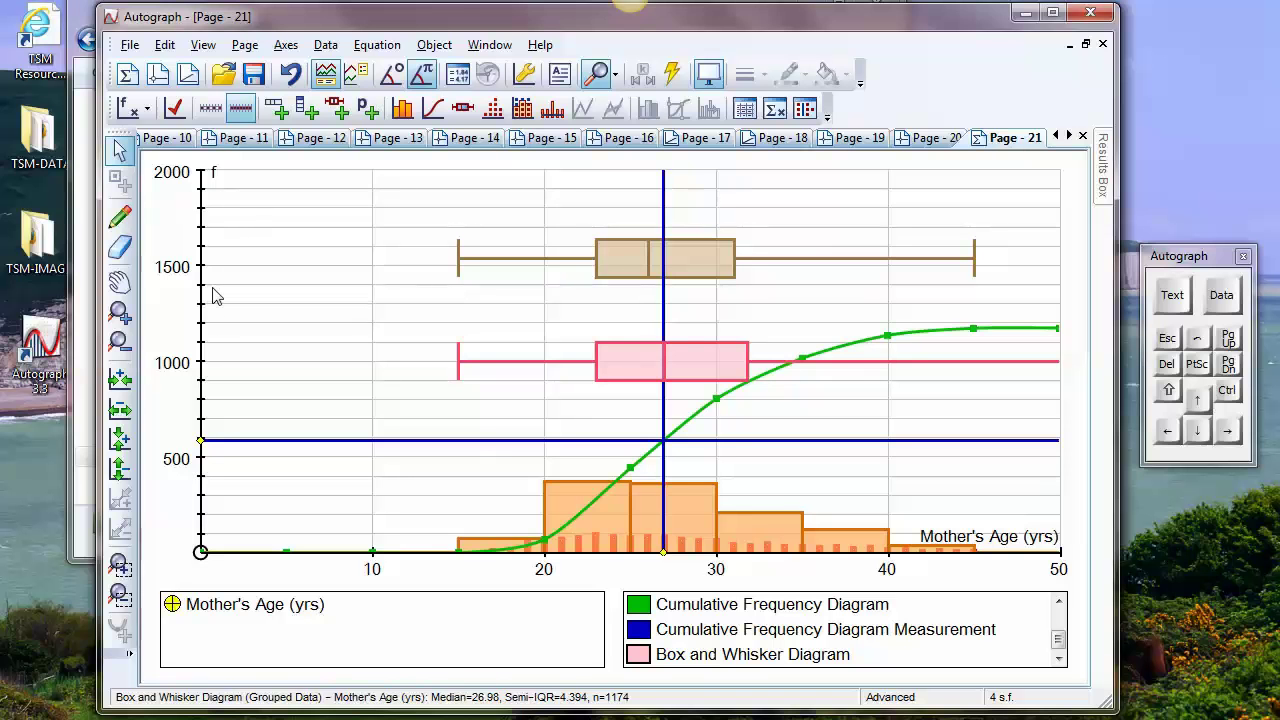
Step: Turn off automatic y-axis pips and set the y tick spacing to 500
{"action": "left_click", "coordinate": [523, 73]}
{"action": "left_click_drag", "start_coordinate": [395, 145], "coordinate": [663, 127]}
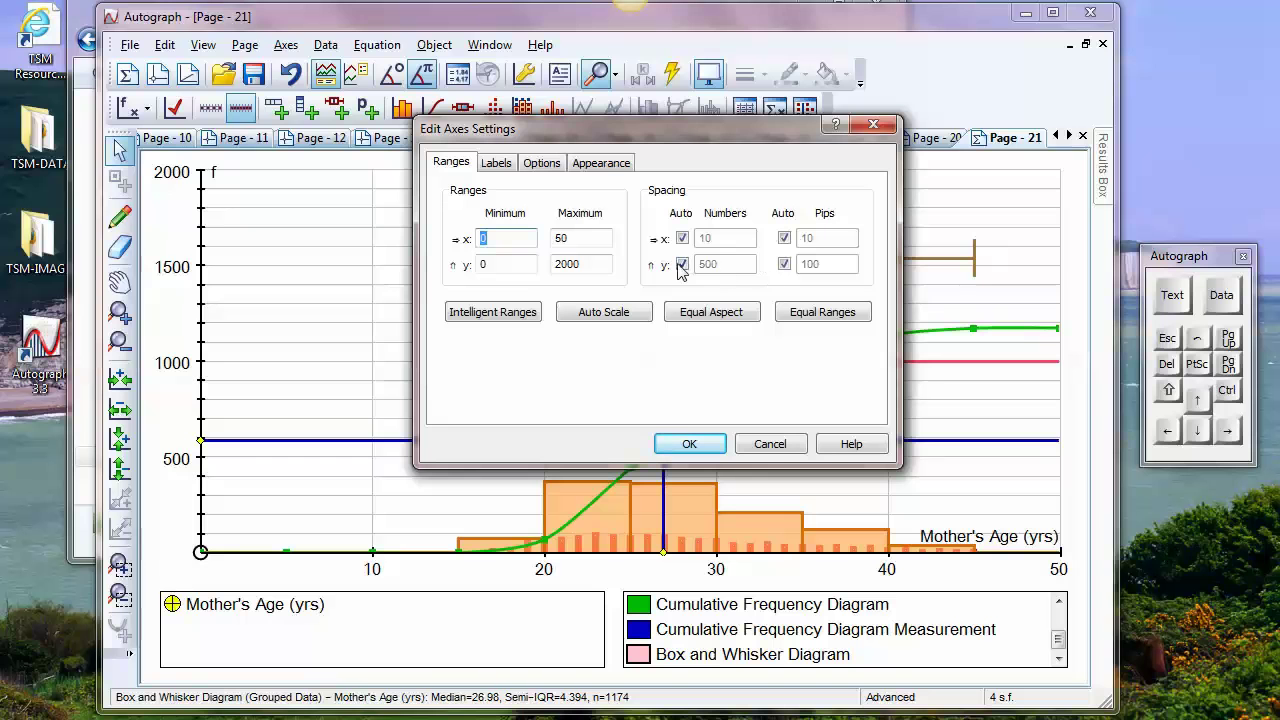
{"action": "left_click", "coordinate": [785, 265]}
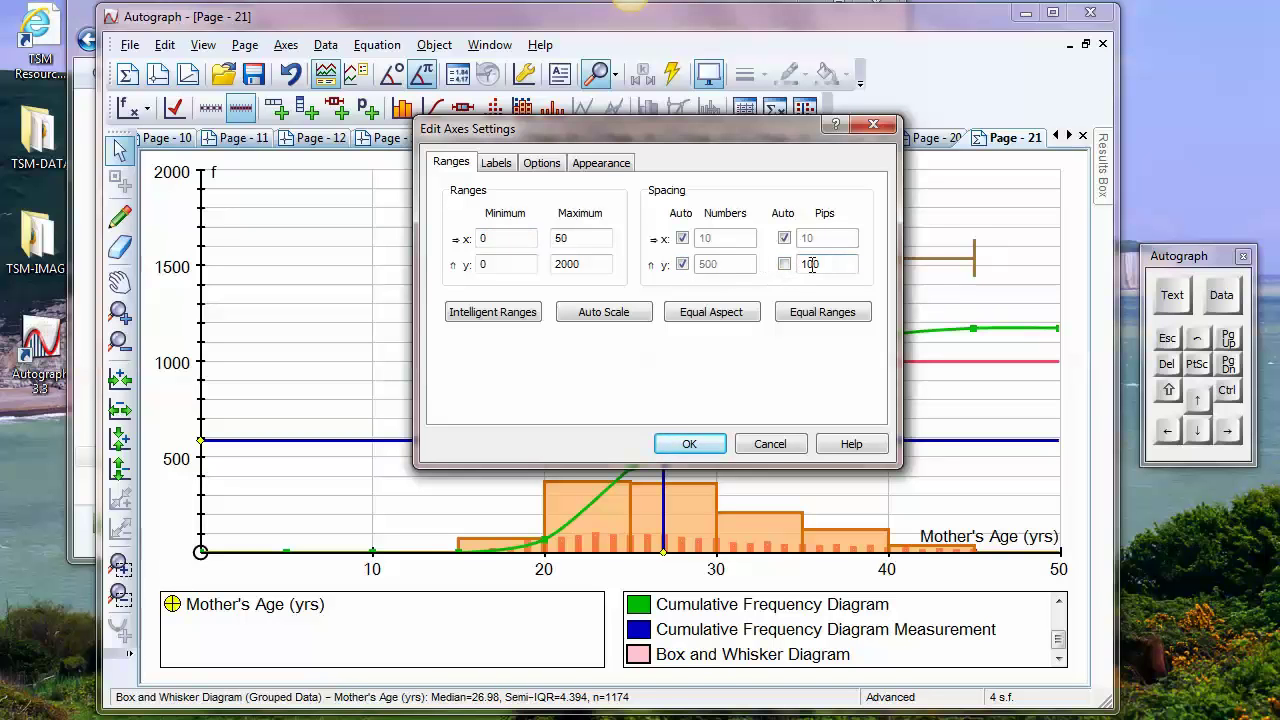
{"action": "left_click", "coordinate": [1221, 295]}
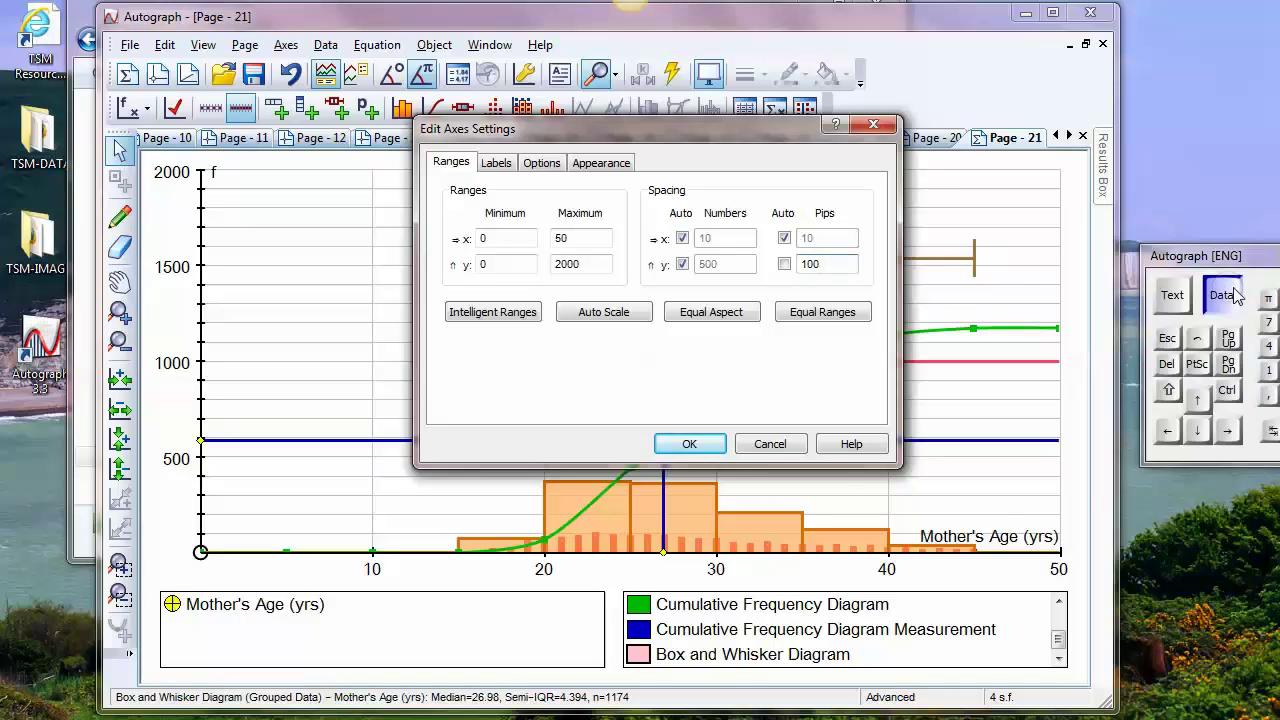
{"action": "left_click", "coordinate": [1083, 456]}
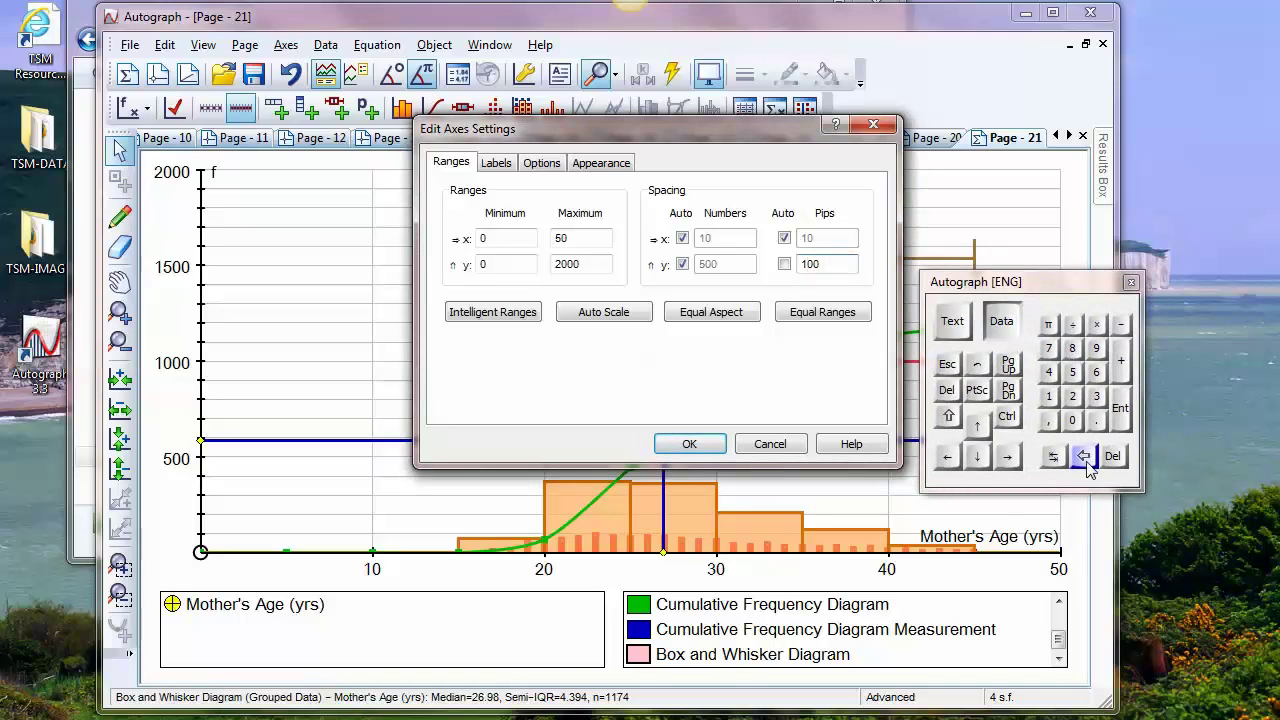
{"action": "left_click", "coordinate": [1072, 372]}
{"action": "left_click", "coordinate": [683, 446]}
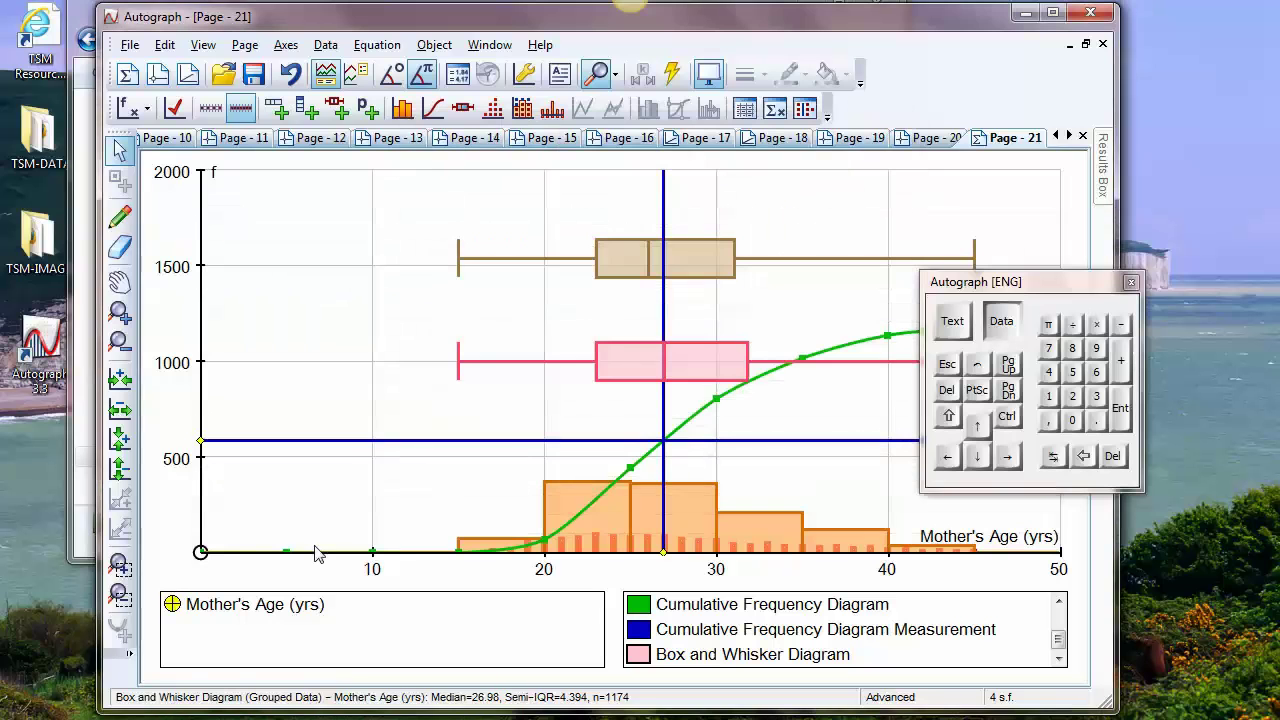
Step: Set the grid sub-divisions to 4 in the axes options
{"action": "double_click", "coordinate": [200, 240]}
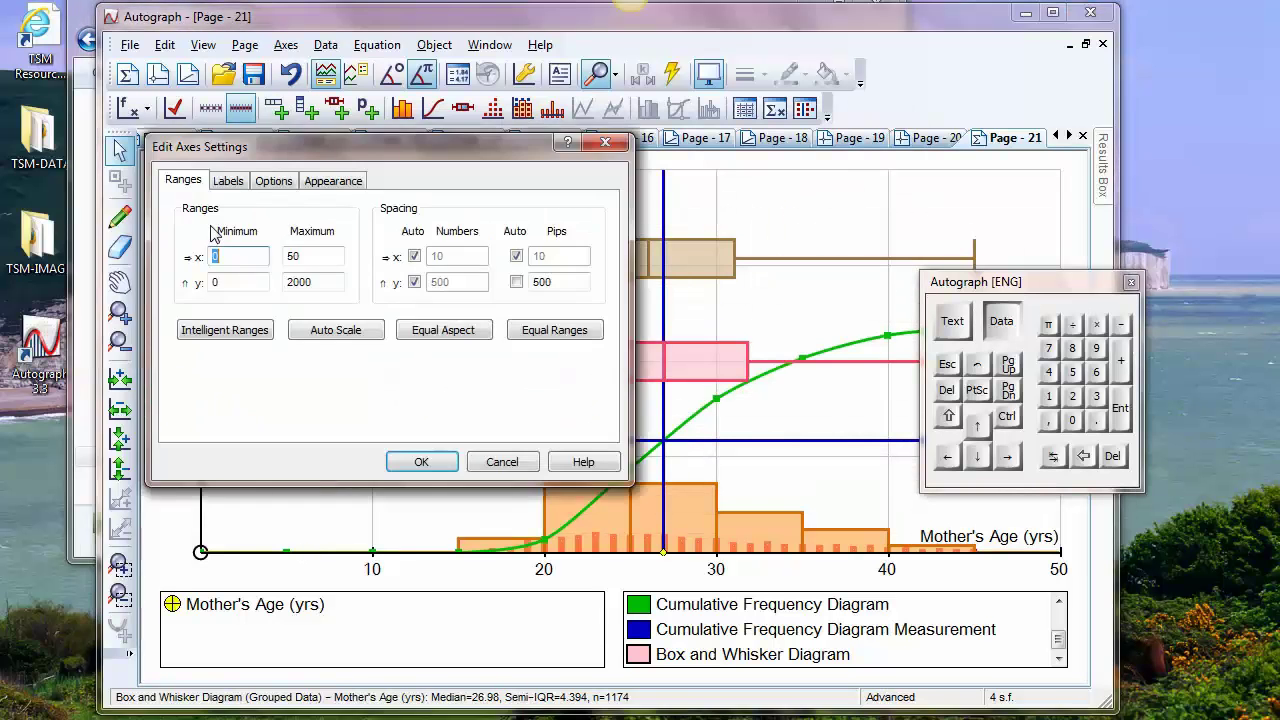
{"action": "left_click", "coordinate": [276, 184]}
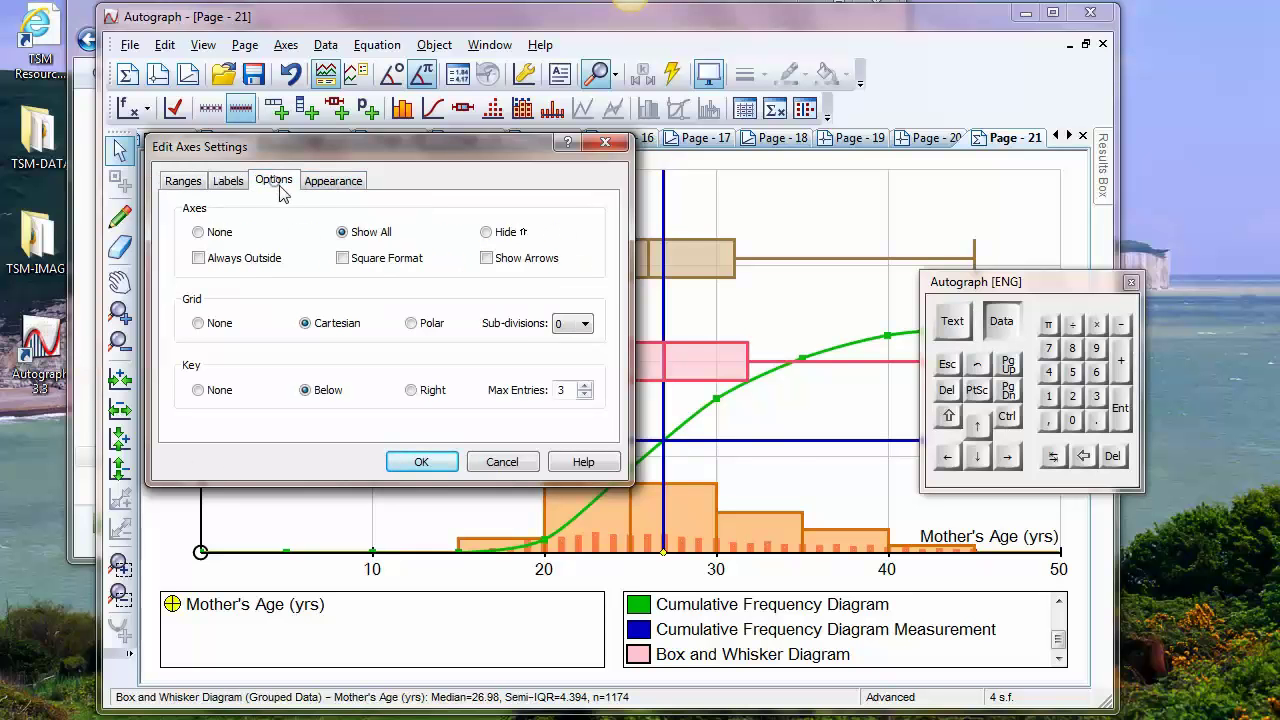
{"action": "left_click", "coordinate": [585, 324]}
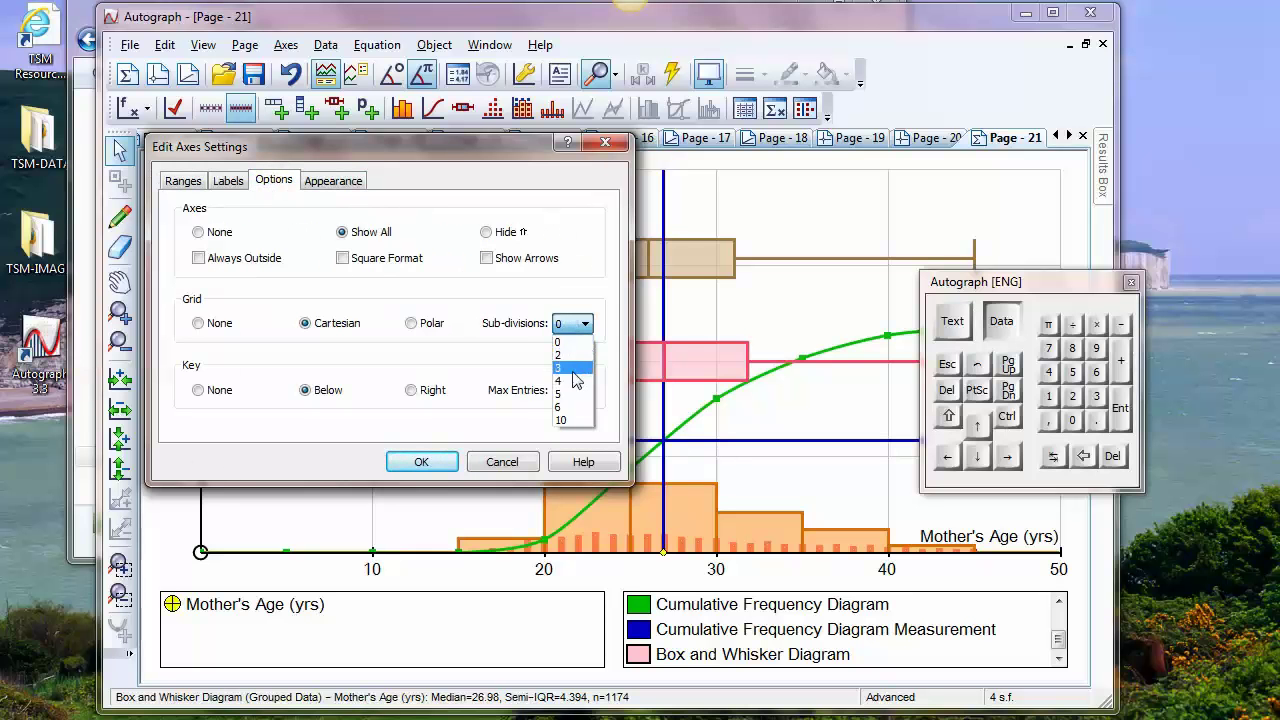
{"action": "left_click", "coordinate": [570, 392]}
{"action": "left_click", "coordinate": [421, 464]}
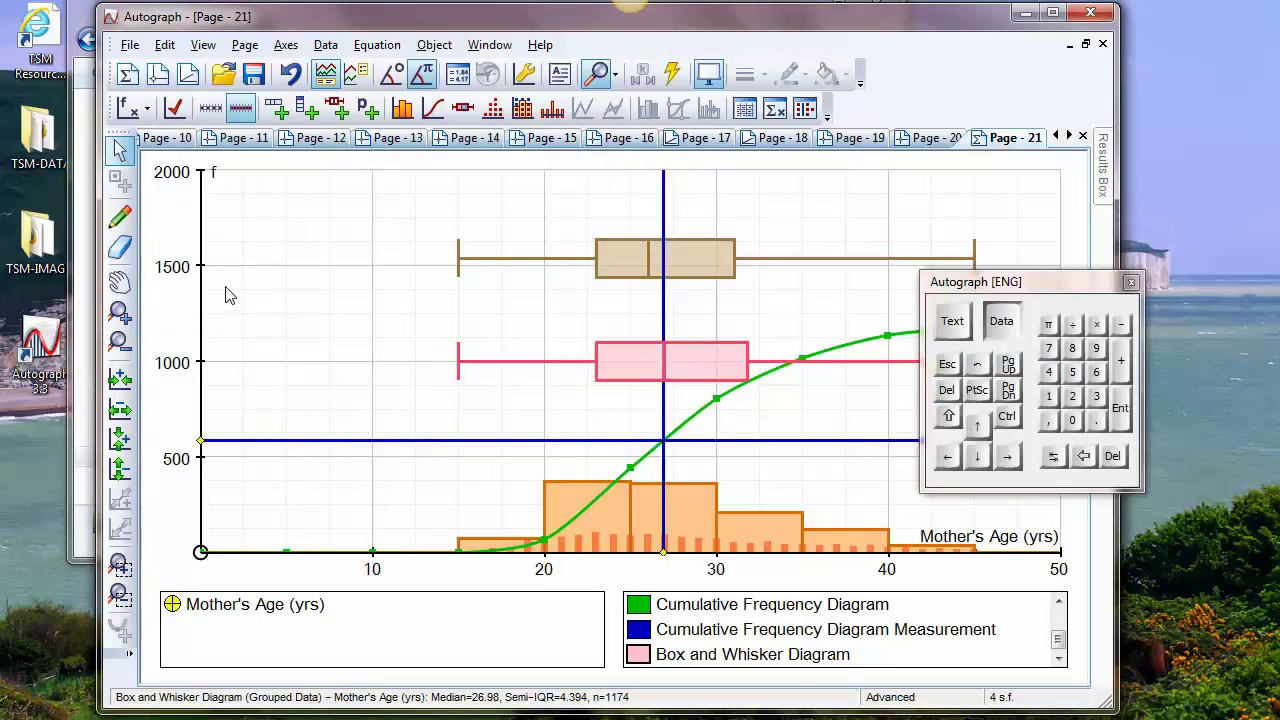
Step: Apply the Graph Paper appearance preset to the graph
{"action": "double_click", "coordinate": [202, 222]}
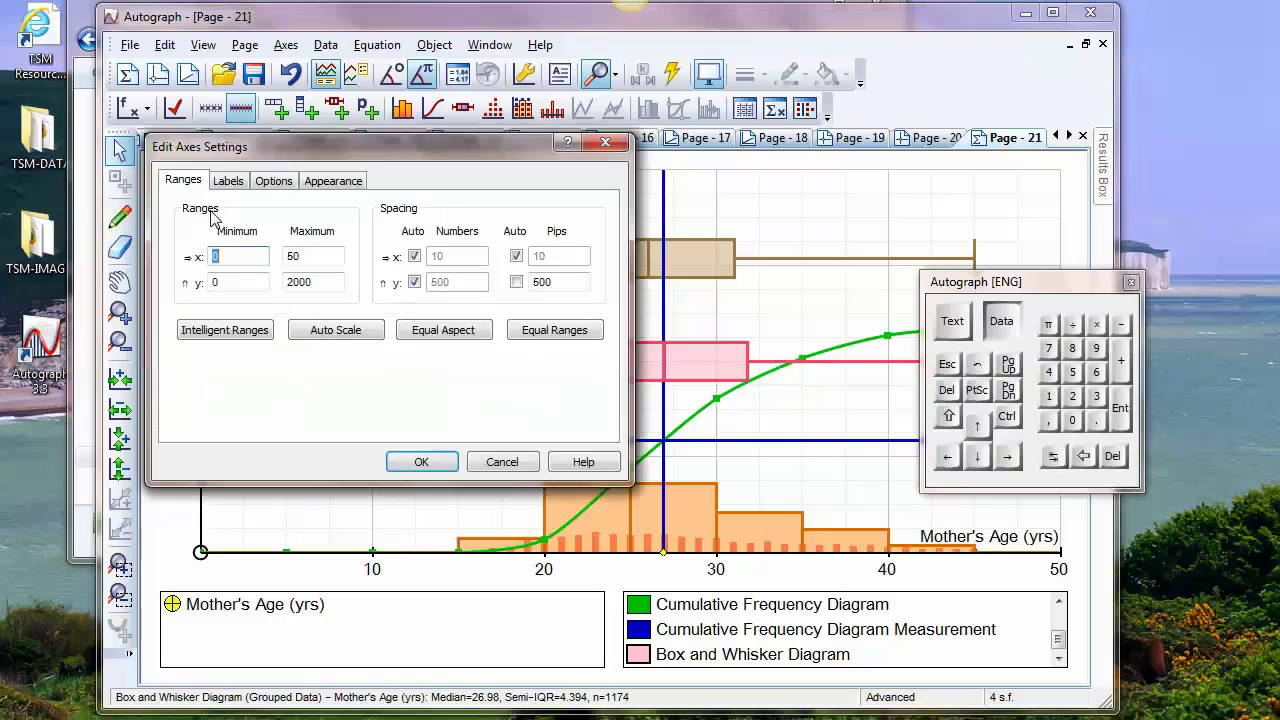
{"action": "left_click", "coordinate": [335, 181]}
{"action": "left_click", "coordinate": [580, 391]}
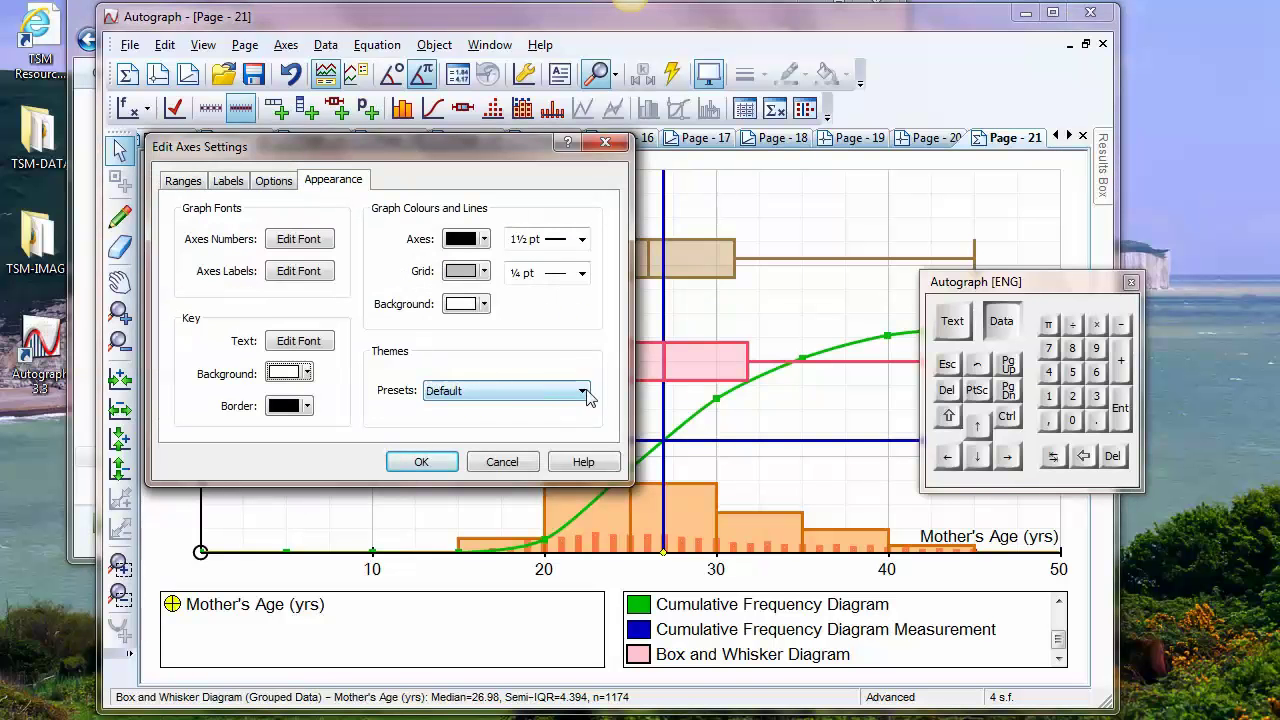
{"action": "left_click", "coordinate": [493, 461]}
{"action": "left_click", "coordinate": [419, 463]}
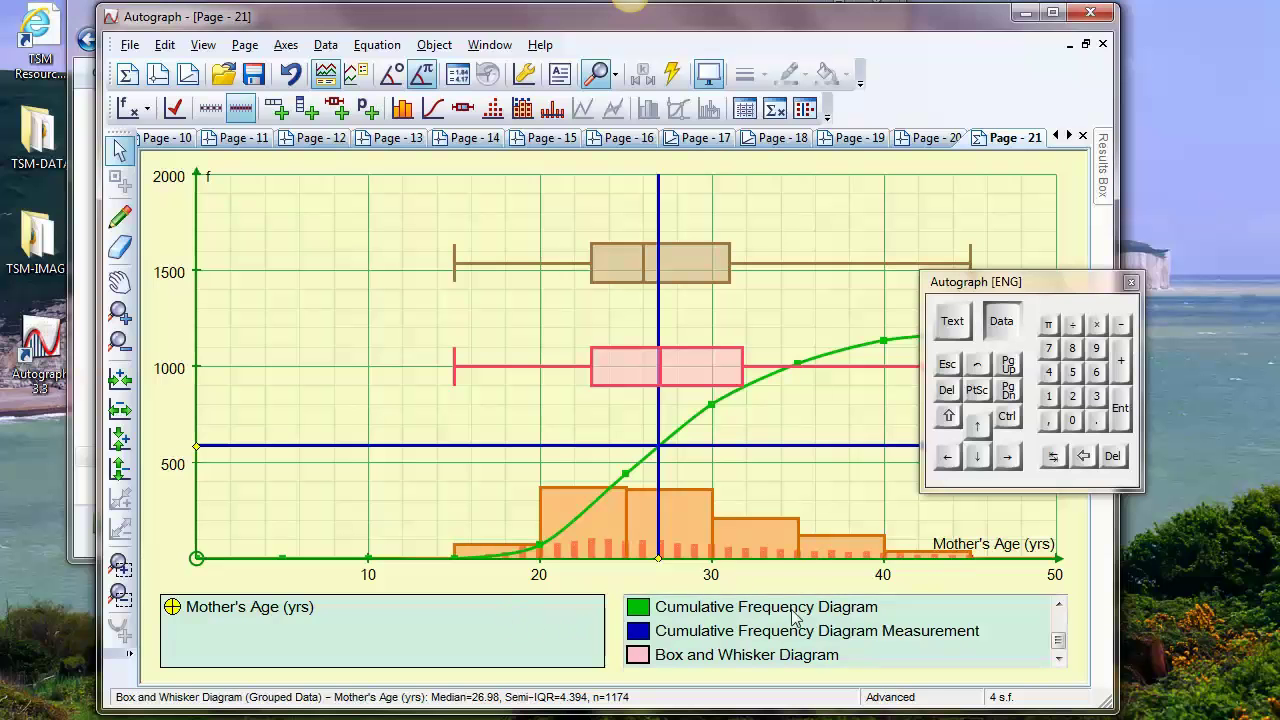
Step: Hide the graph key and move the on-screen keypad off the graph
{"action": "left_click", "coordinate": [285, 45]}
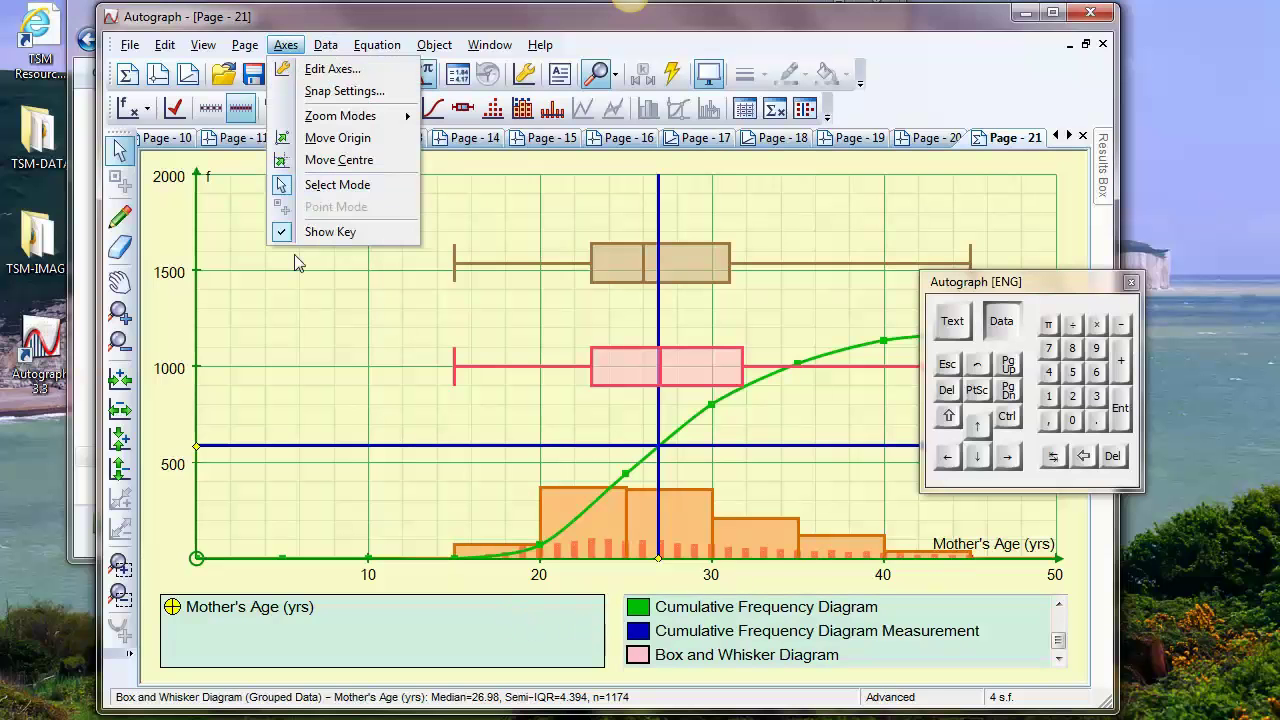
{"action": "left_click", "coordinate": [310, 236]}
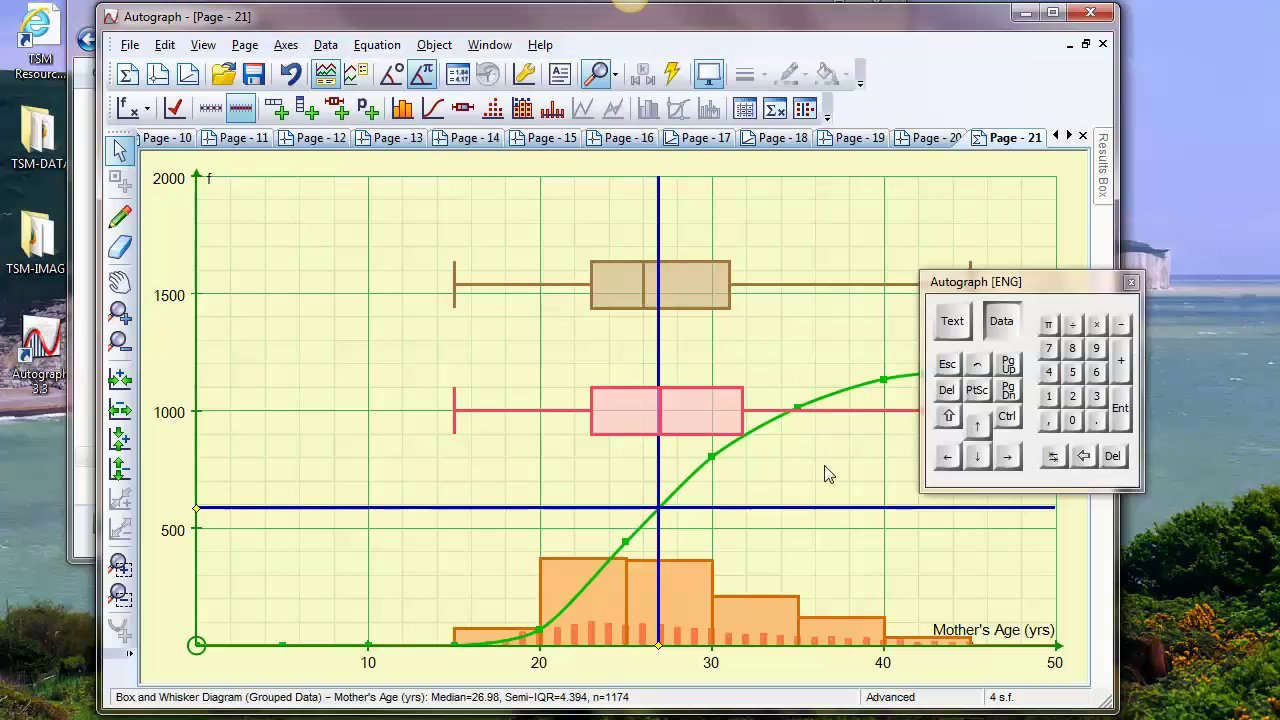
{"action": "left_click", "coordinate": [245, 45]}
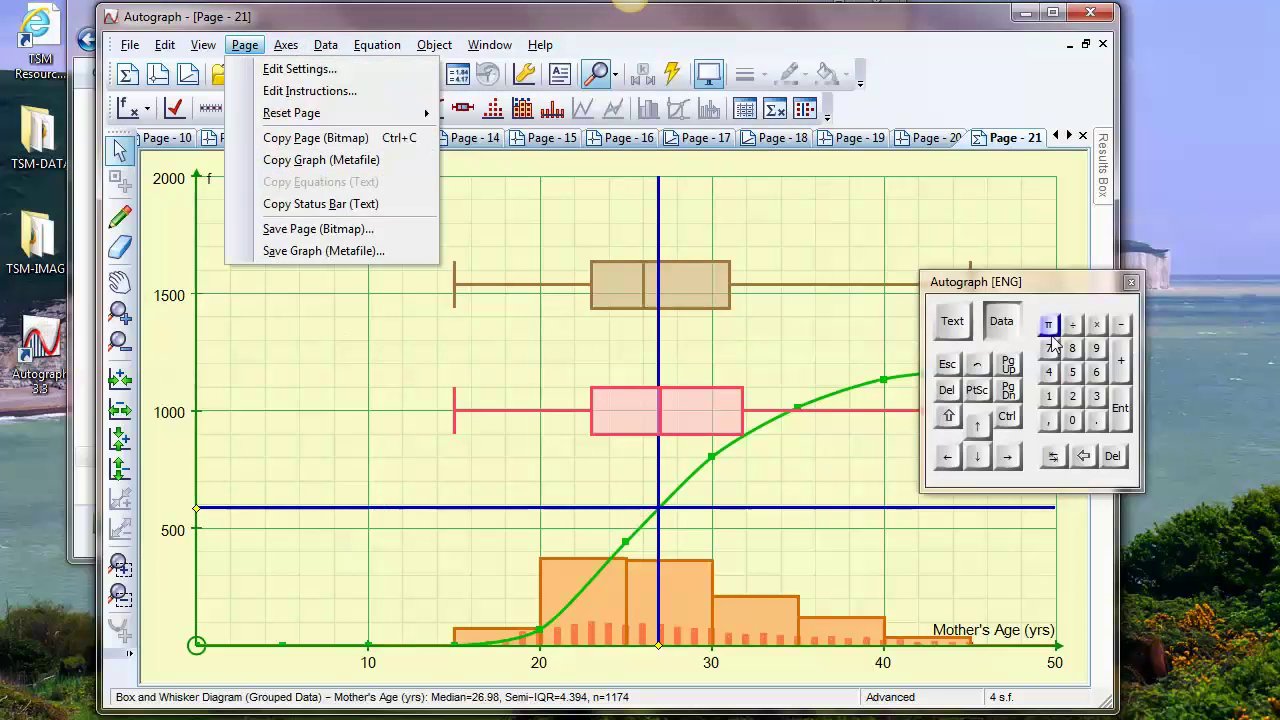
{"action": "left_click", "coordinate": [1001, 322]}
{"action": "left_click_drag", "start_coordinate": [1009, 287], "coordinate": [1225, 287]}
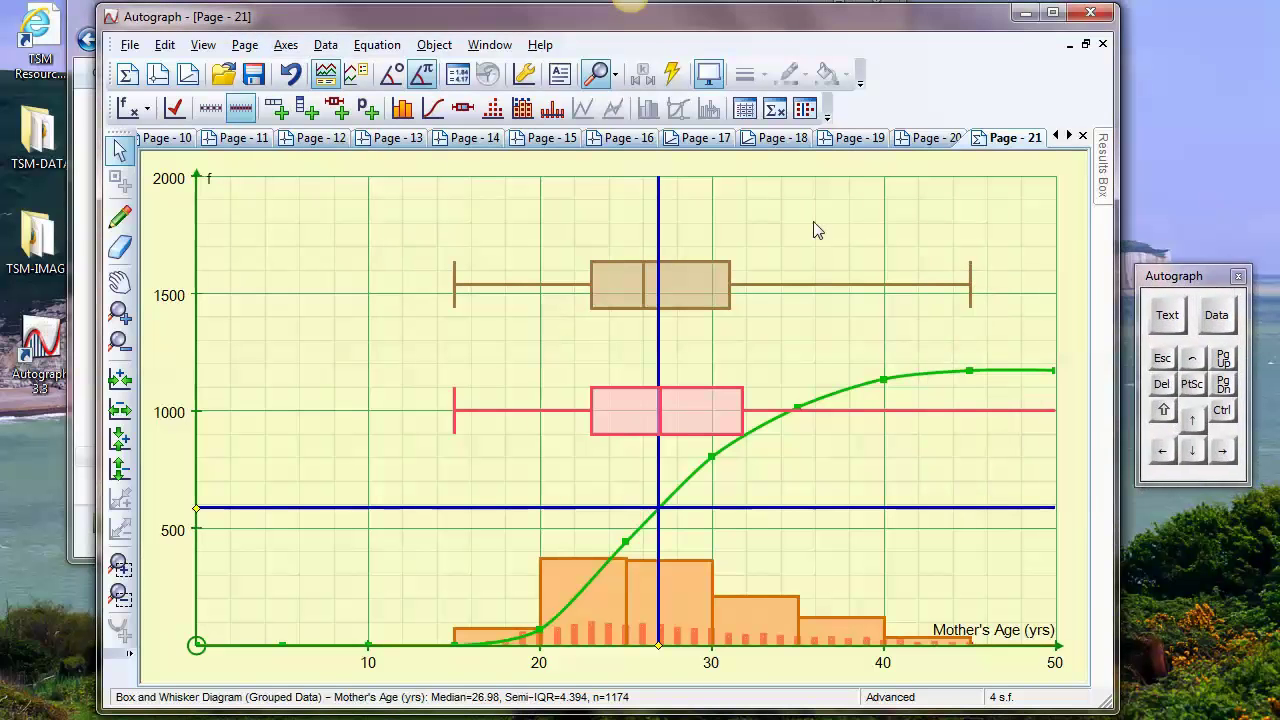
Step: Copy the whole page as a bitmap and bring the Word document forward
{"action": "left_click", "coordinate": [245, 45]}
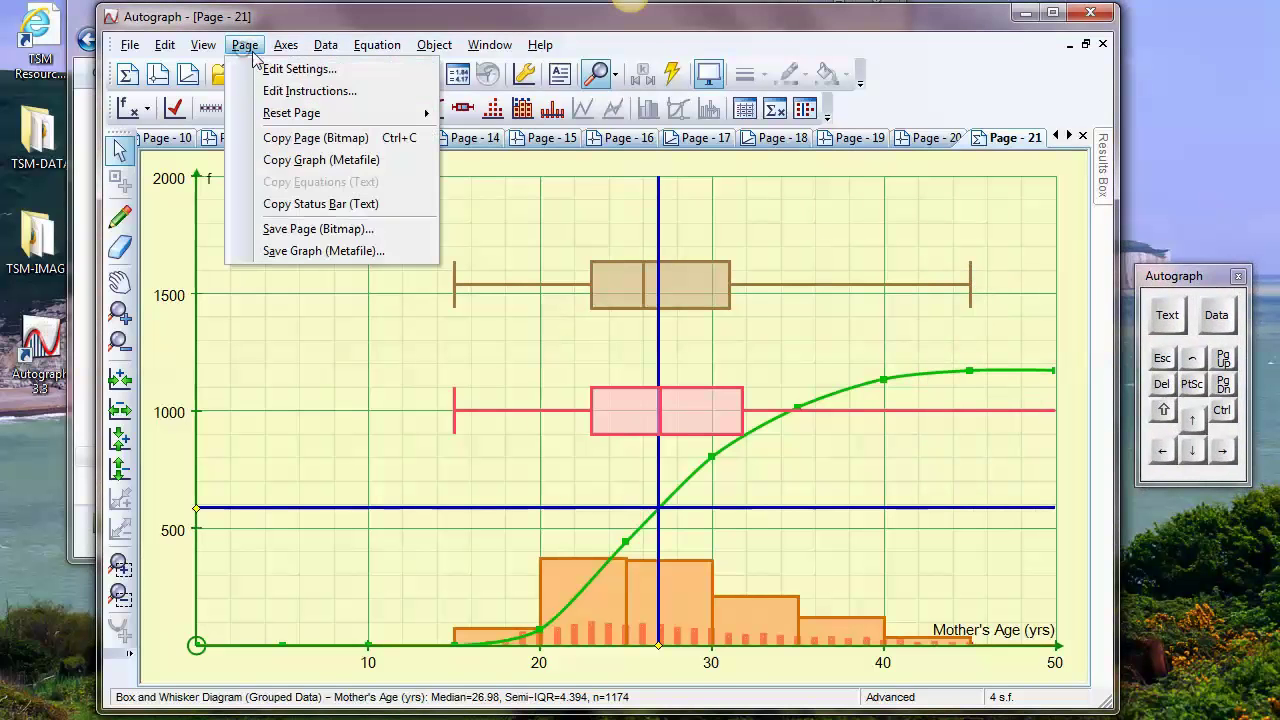
{"action": "left_click", "coordinate": [288, 138]}
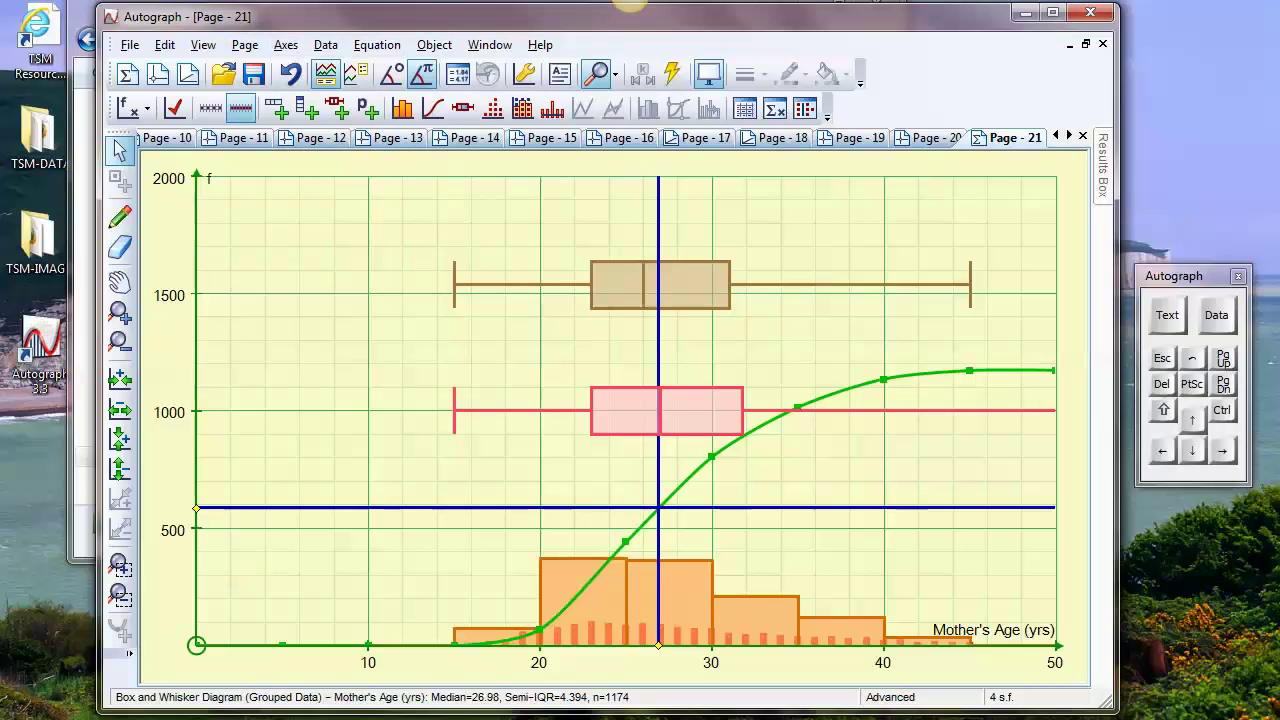
{"action": "left_click", "coordinate": [295, 714]}
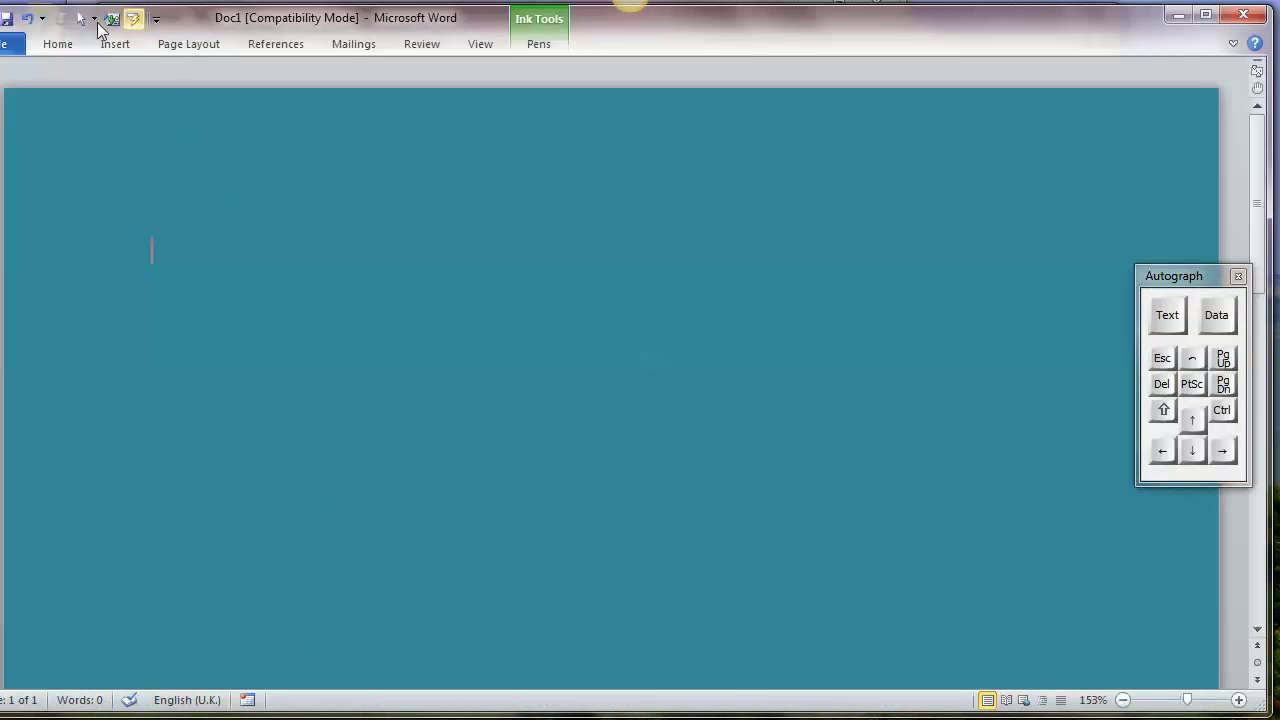
Step: Paste the copied graph into a new blank Word document and double-click it to reopen Autograph
{"action": "left_click", "coordinate": [133, 18]}
{"action": "right_click", "coordinate": [206, 236]}
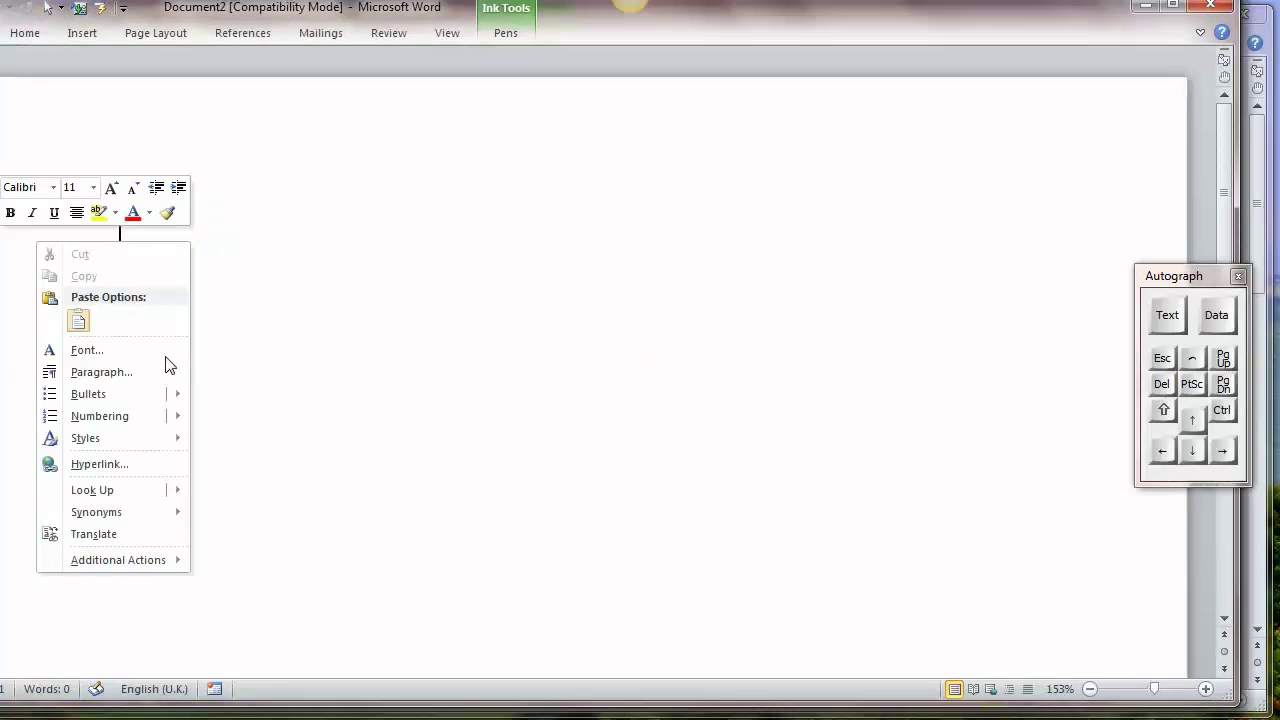
{"action": "left_click", "coordinate": [80, 320]}
{"action": "double_click", "coordinate": [349, 369]}
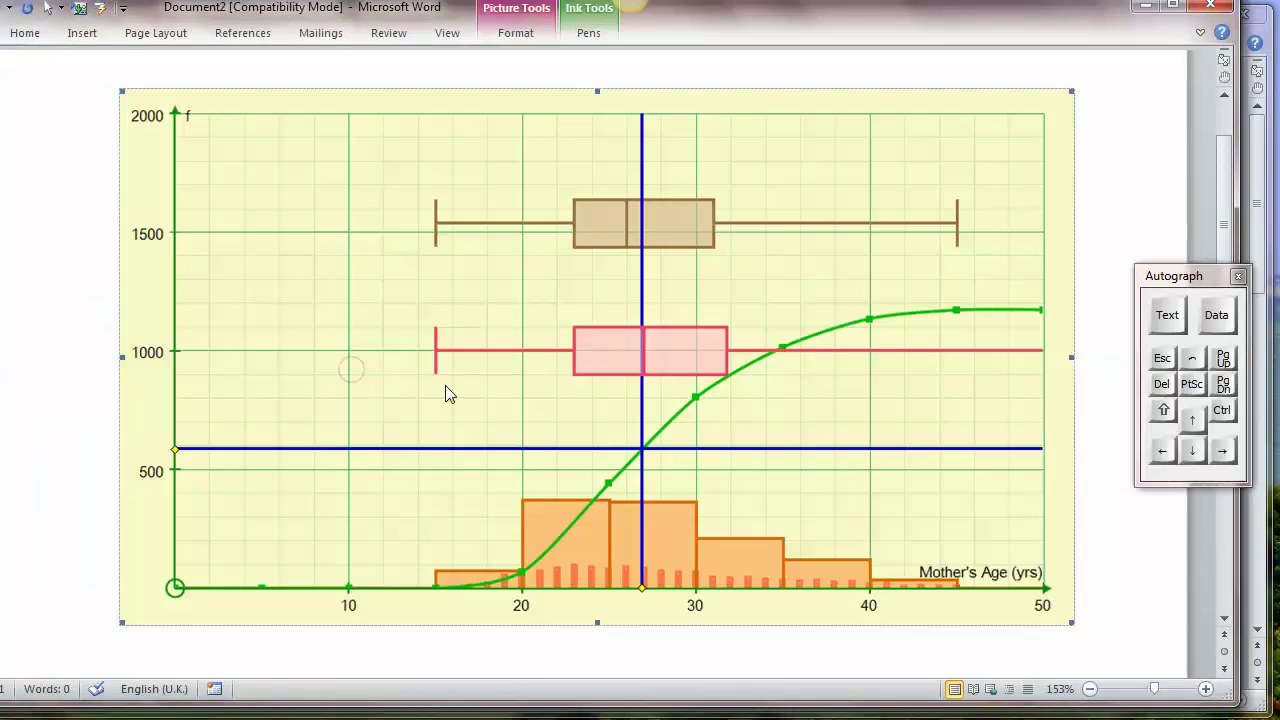